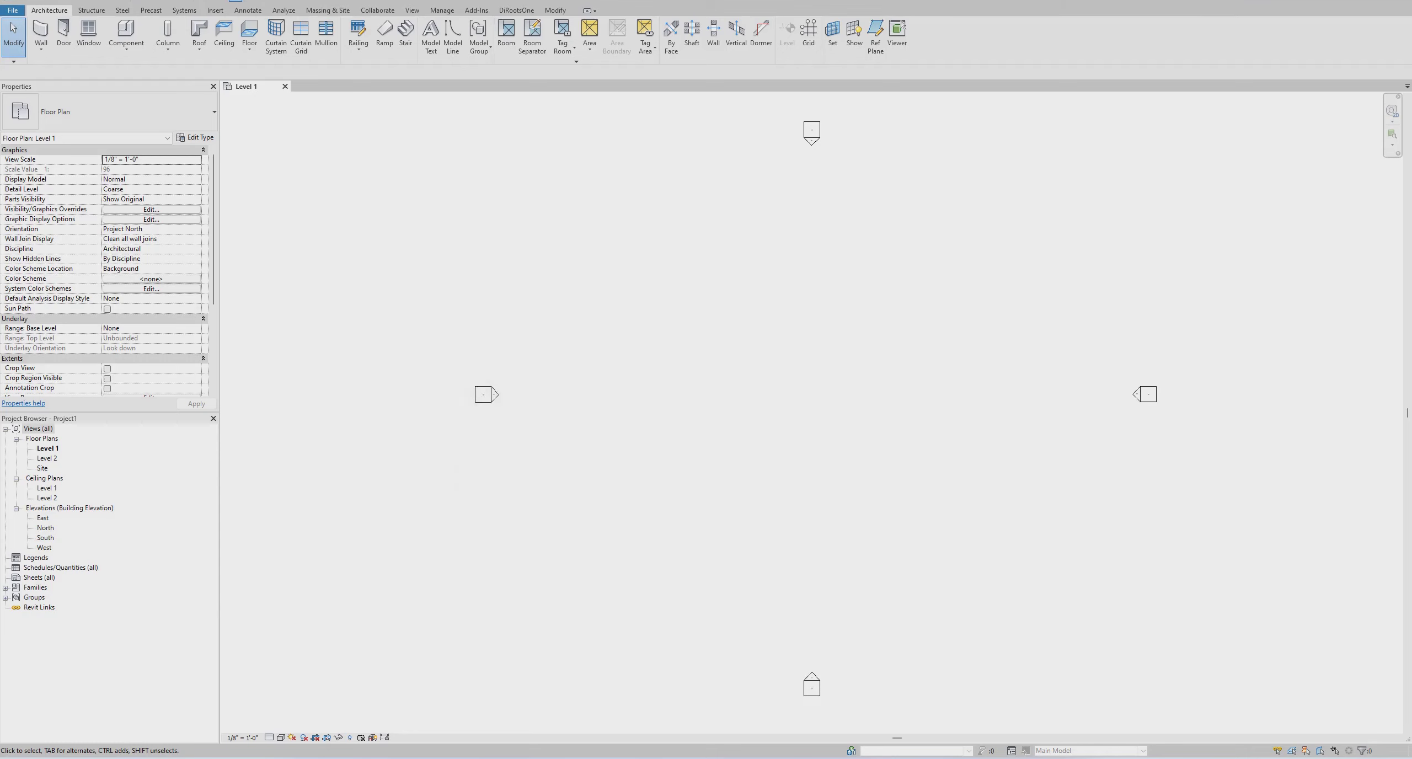
Step: Draw arc grid 1 across the middle of the Level 1 plan using a start-end-radius arc
middle_click_drag(811, 403, 749, 413)
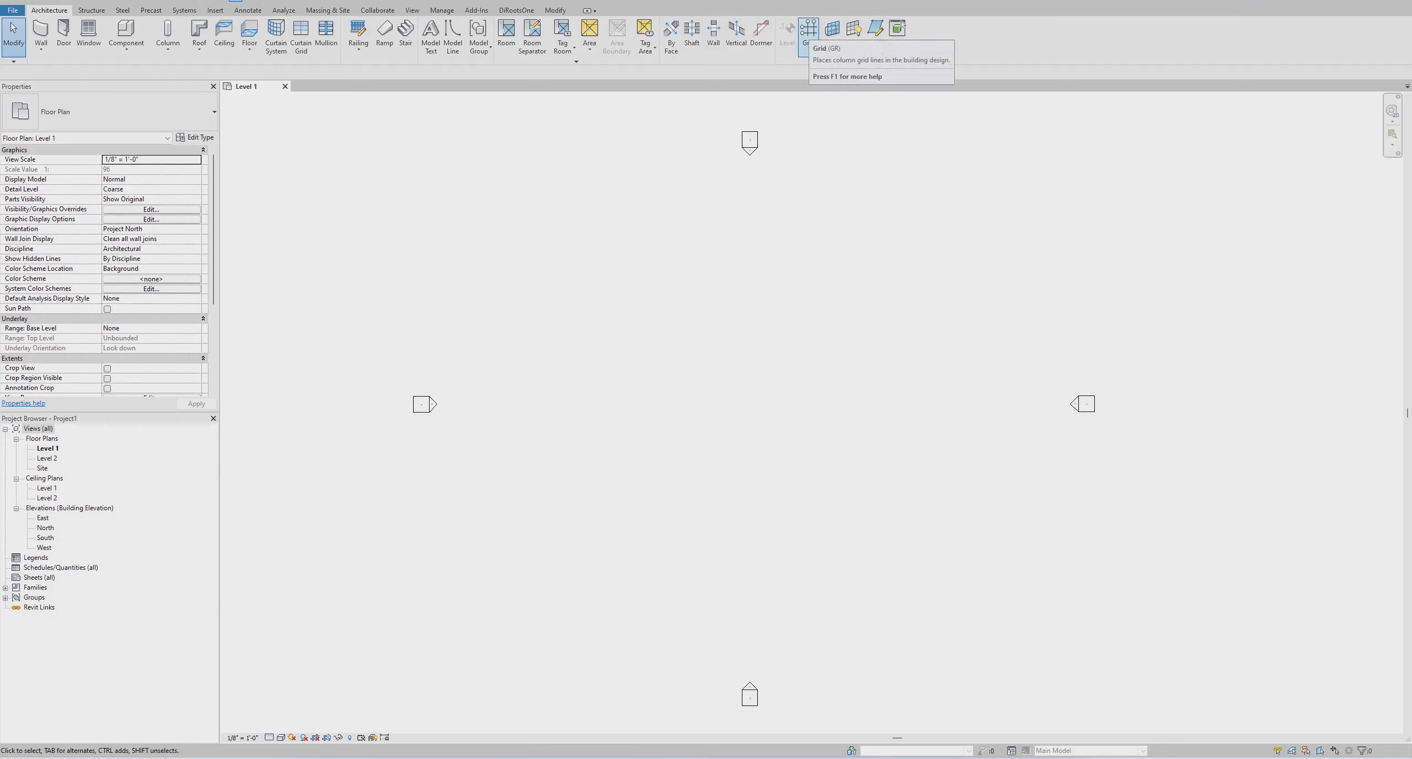
left_click(809, 30)
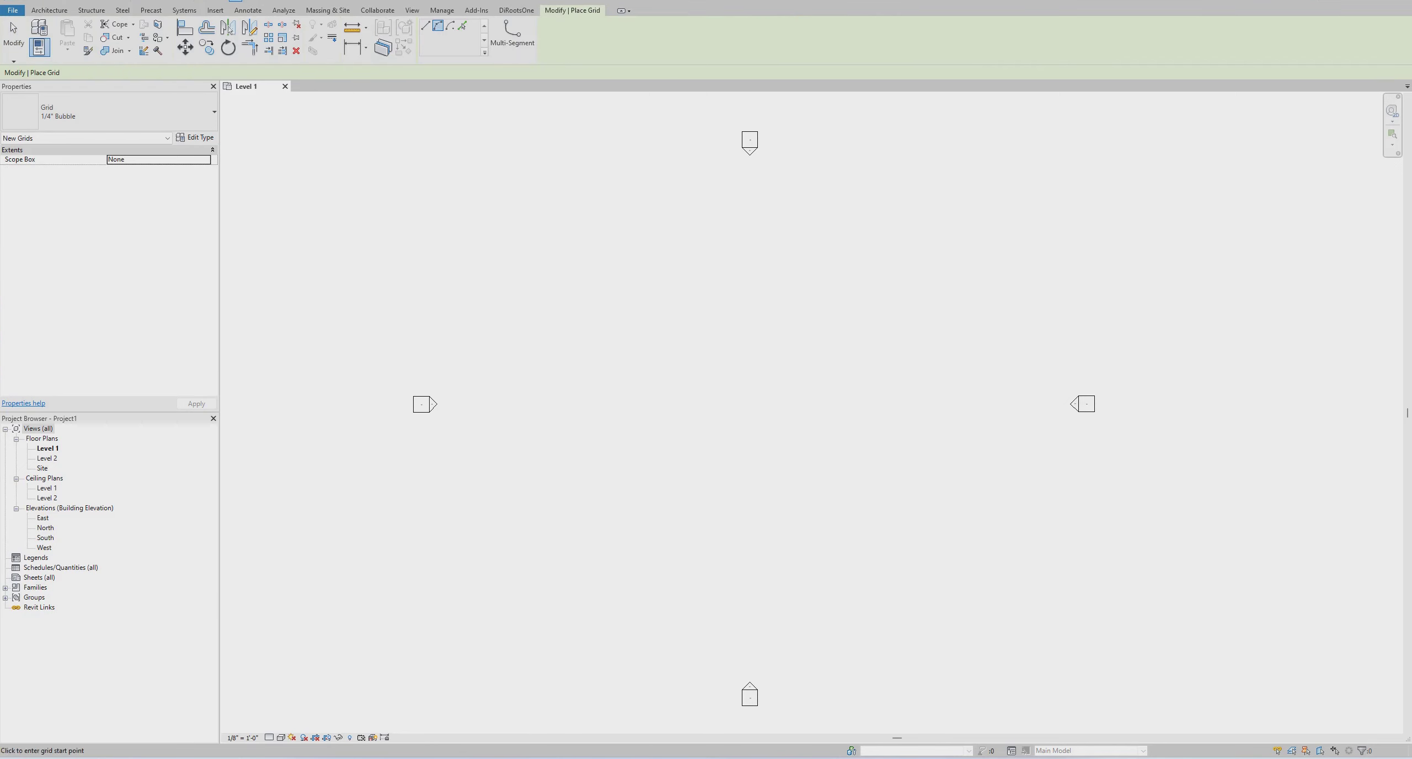
left_click(635, 410)
left_click(839, 409)
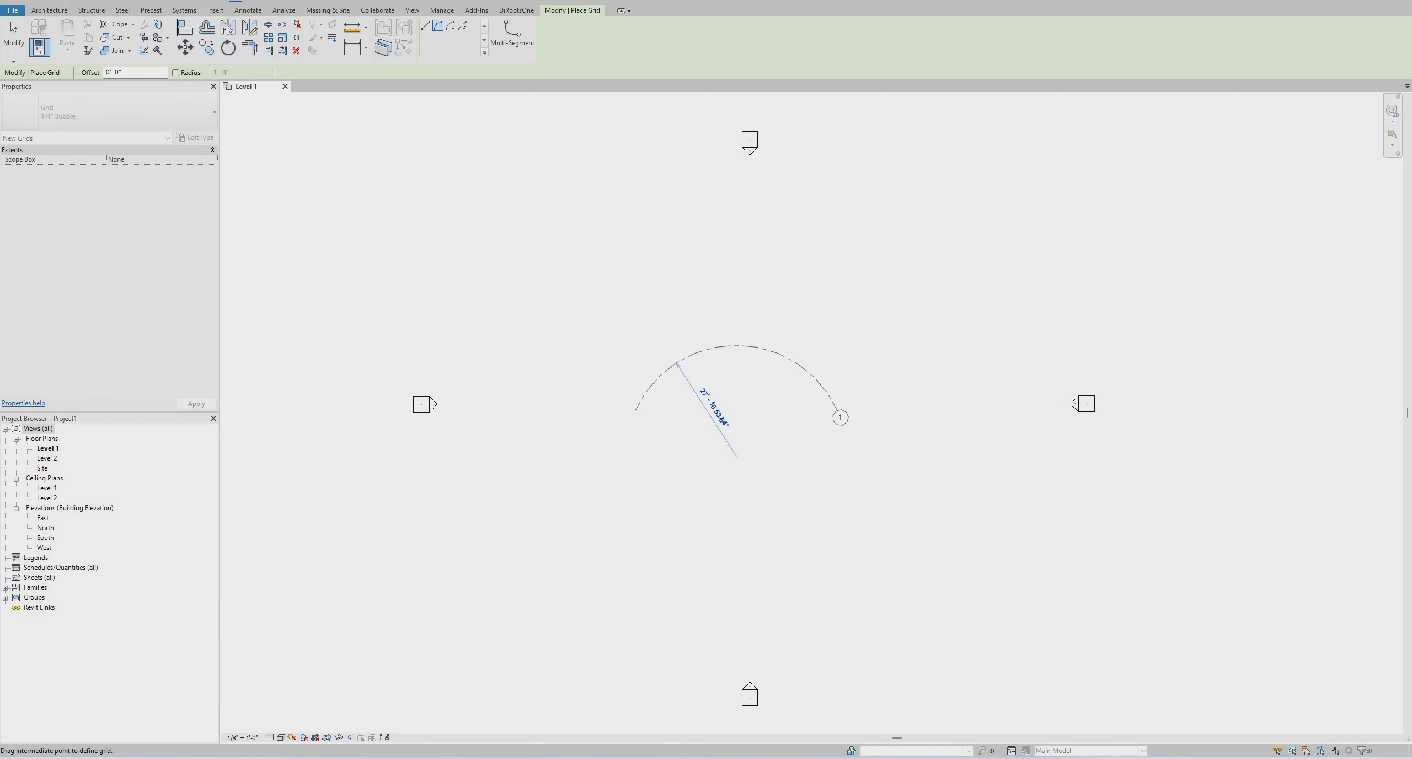
left_click(678, 363)
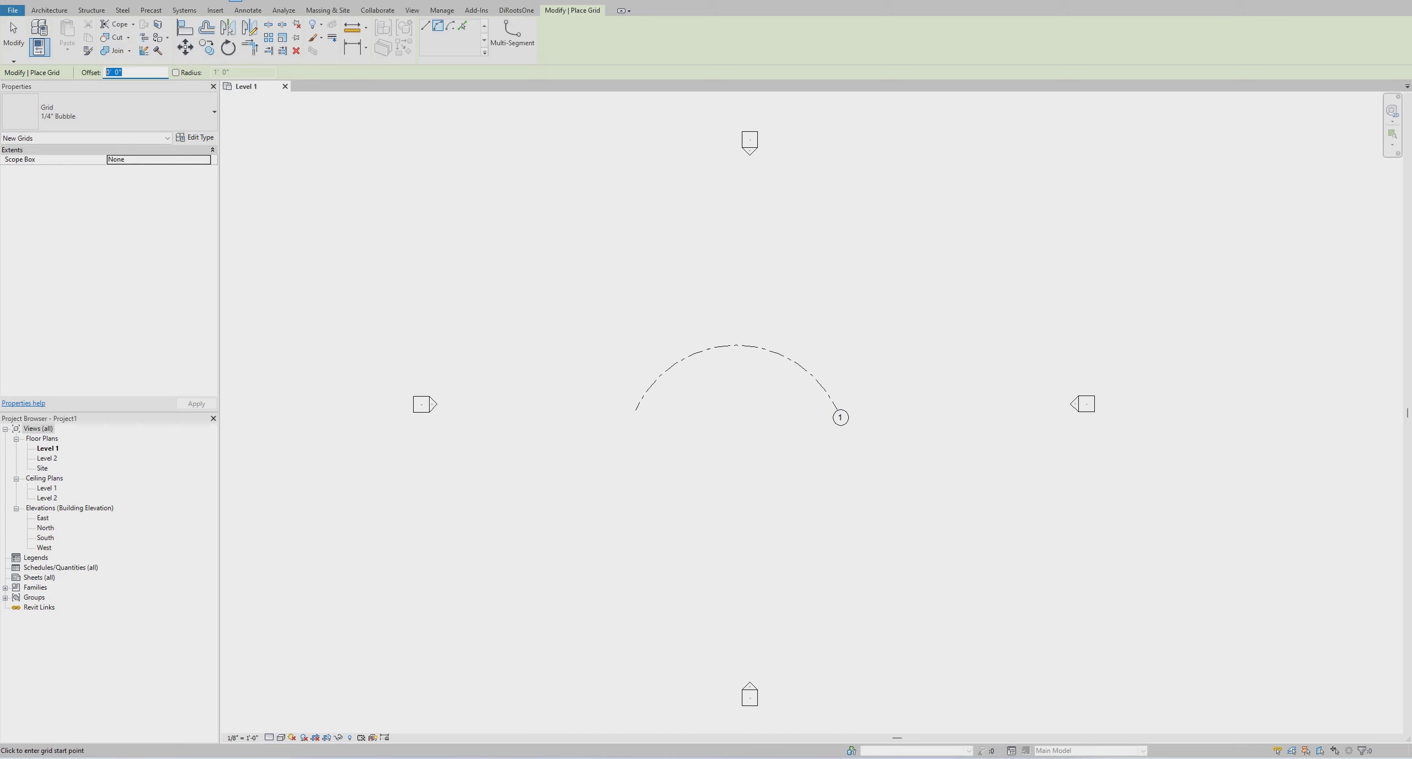
Step: Begin a second offset arc grid, then cancel it and stop placing grids
type("0")
key("Return")
left_click(737, 345)
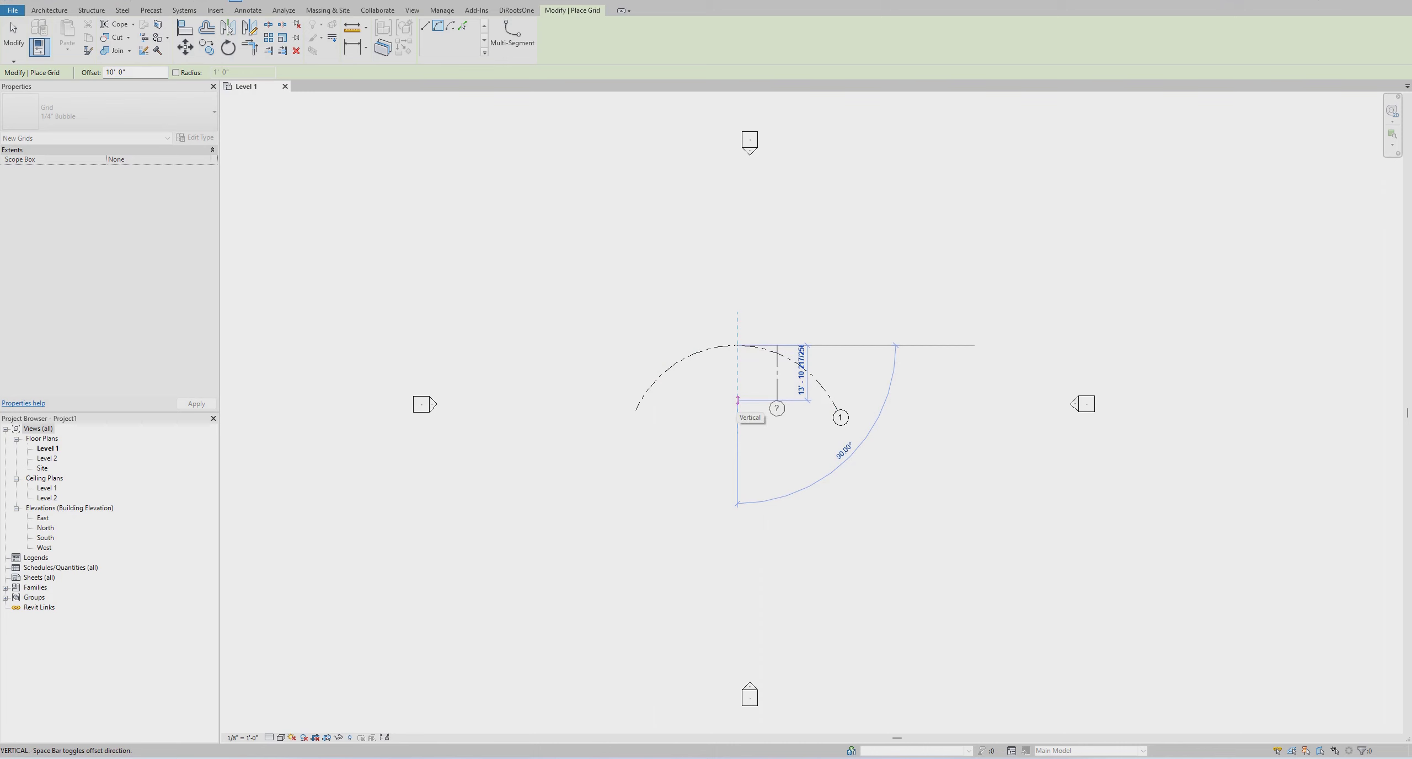
key("Escape")
key("Escape")
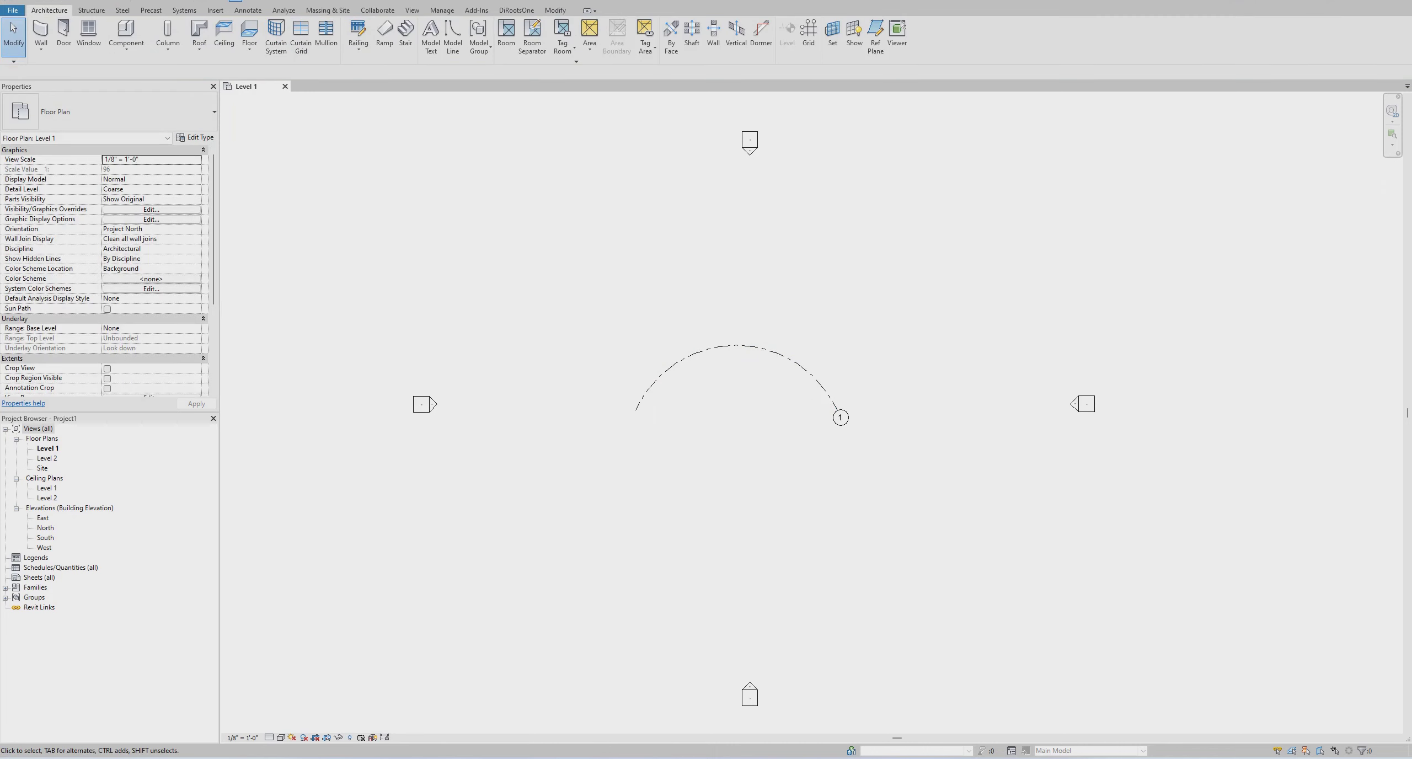
Step: Copy arc grid 1 from its top point to just below it, creating grid 2
left_click(796, 364)
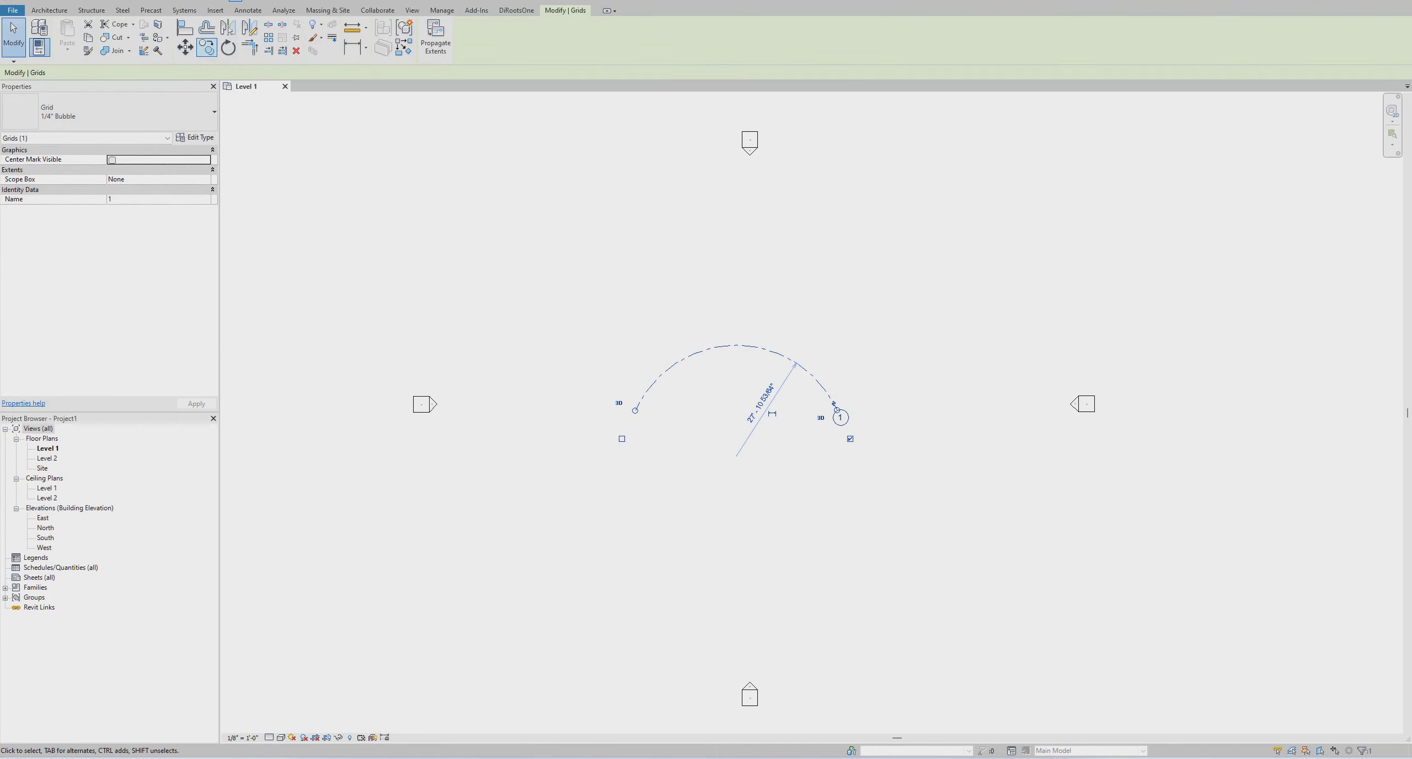
left_click(207, 48)
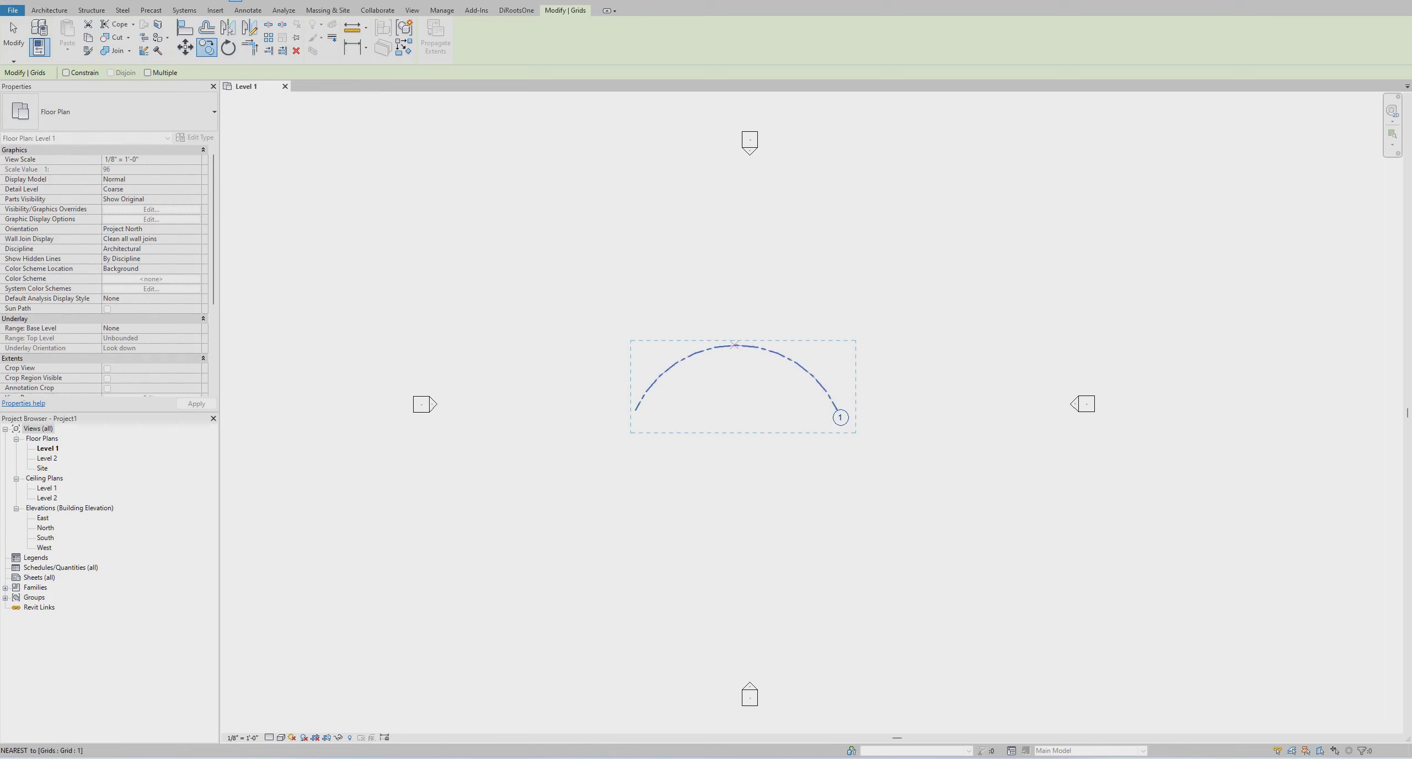
left_click(736, 345)
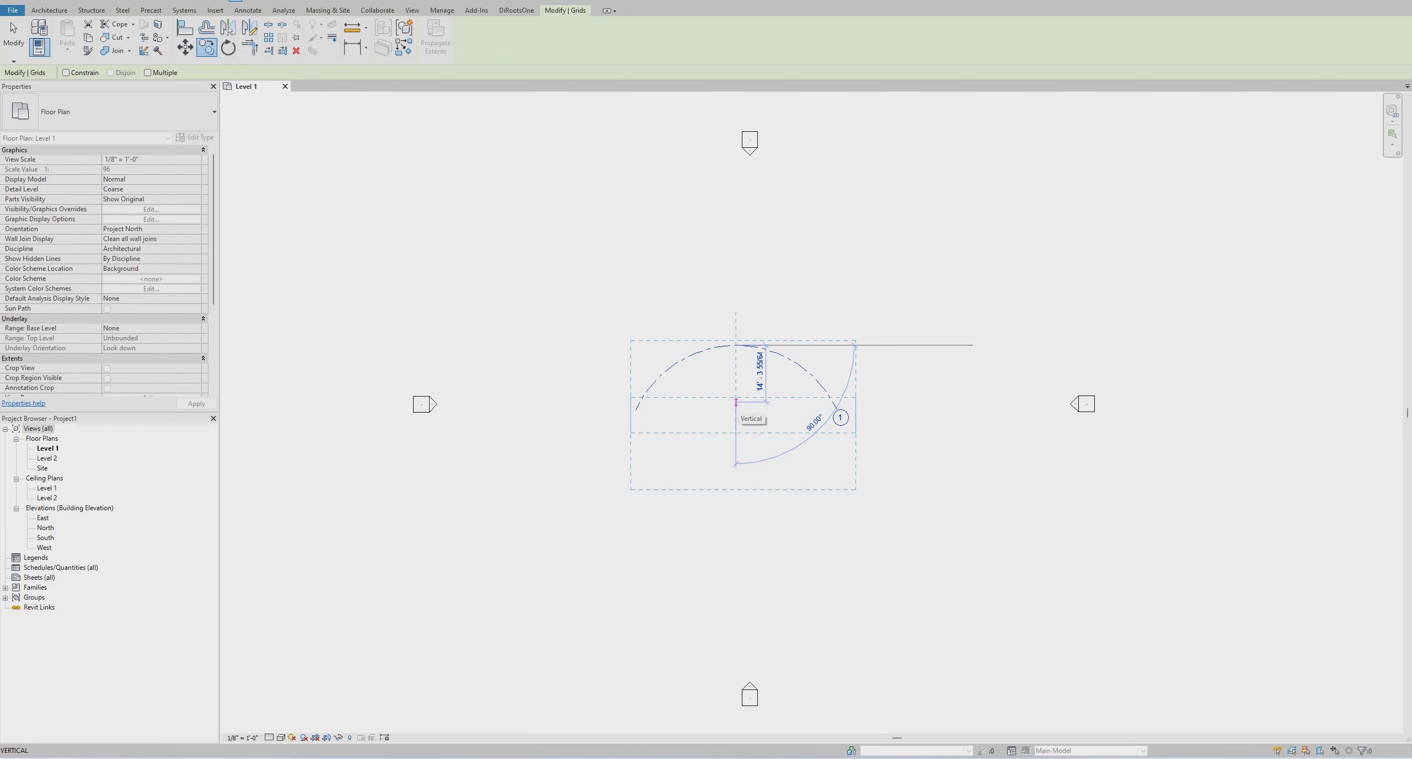
type("1")
left_click(736, 385)
key("Escape")
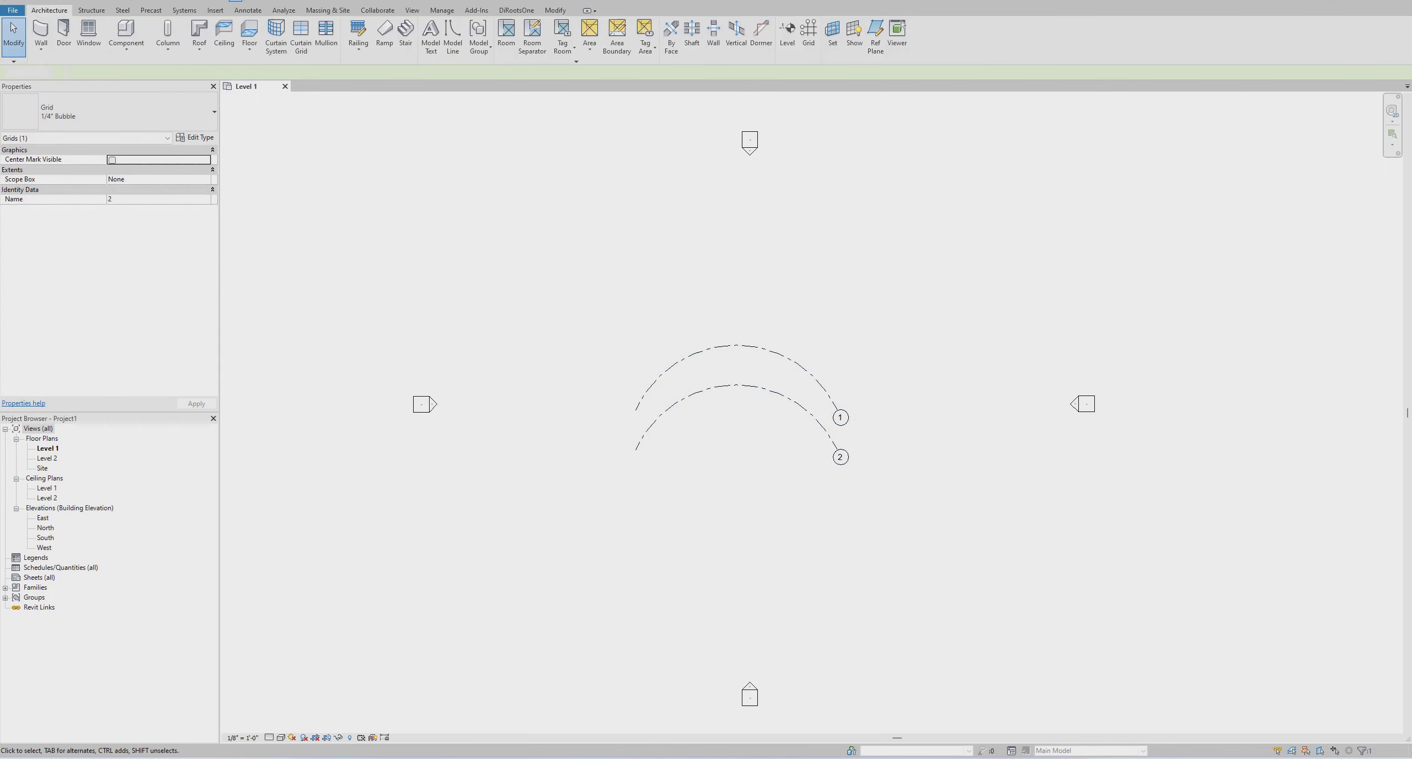
scroll(762, 425, "up", 3)
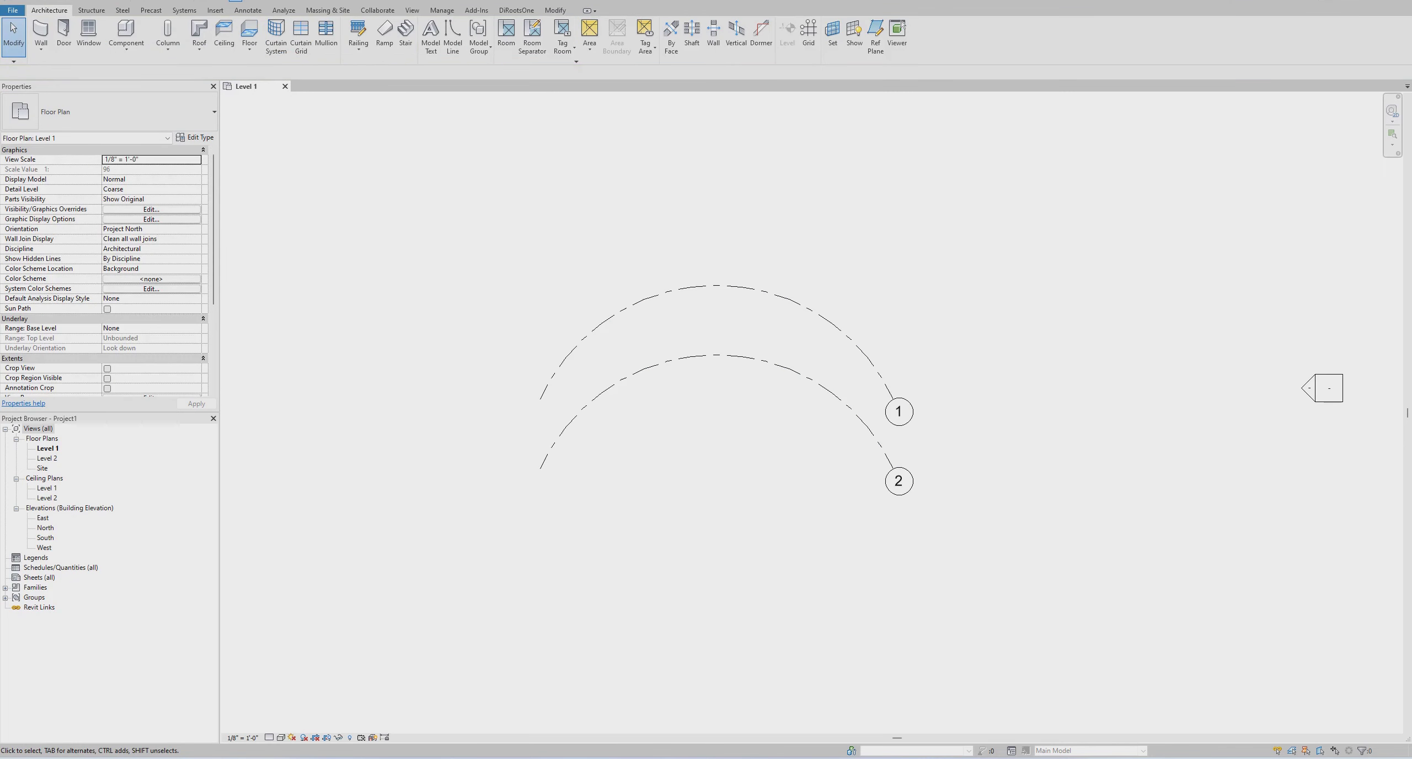
left_click(809, 31)
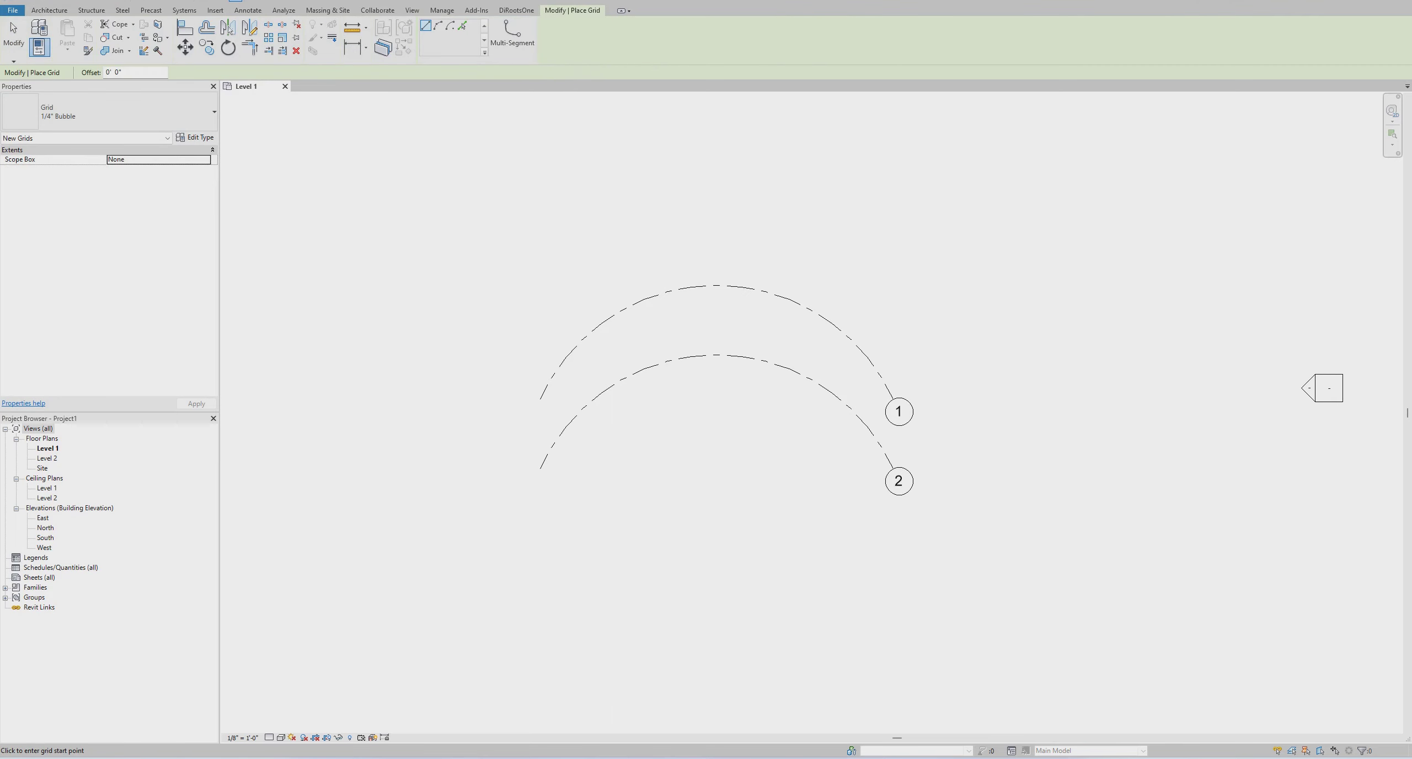
Step: Draw a vertical straight grid crossing both arcs and rename its bubble to A
left_click(673, 453)
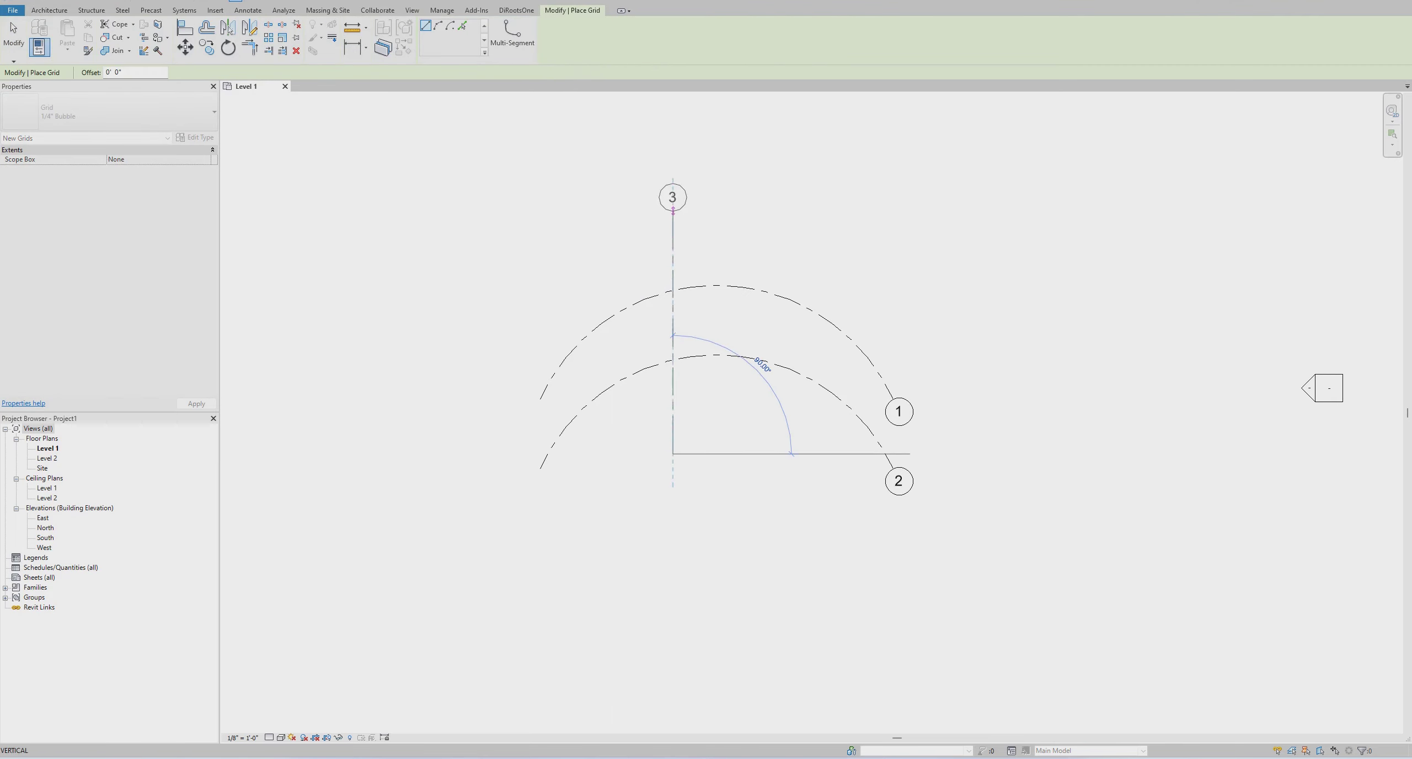
left_click(673, 224)
right_click(673, 223)
left_click(687, 230)
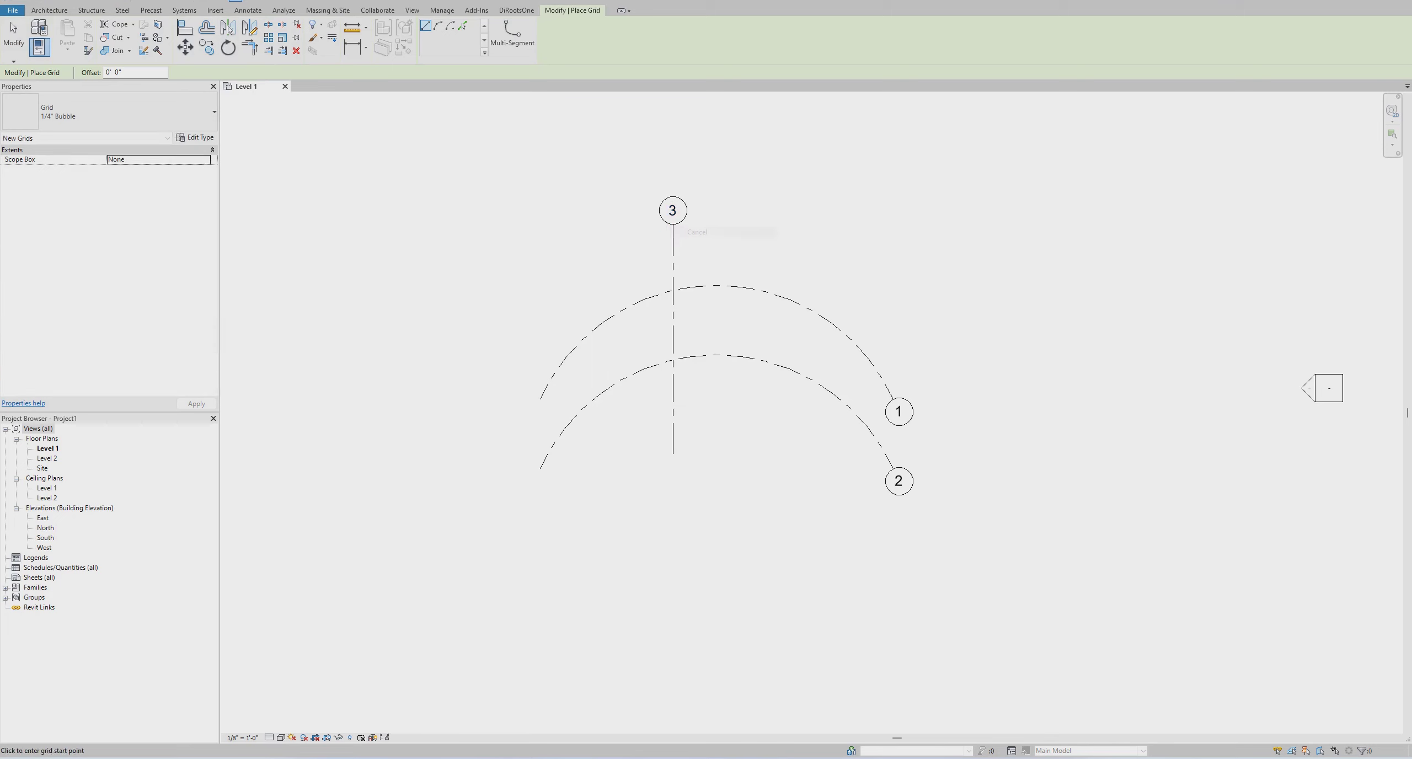
left_click(673, 210)
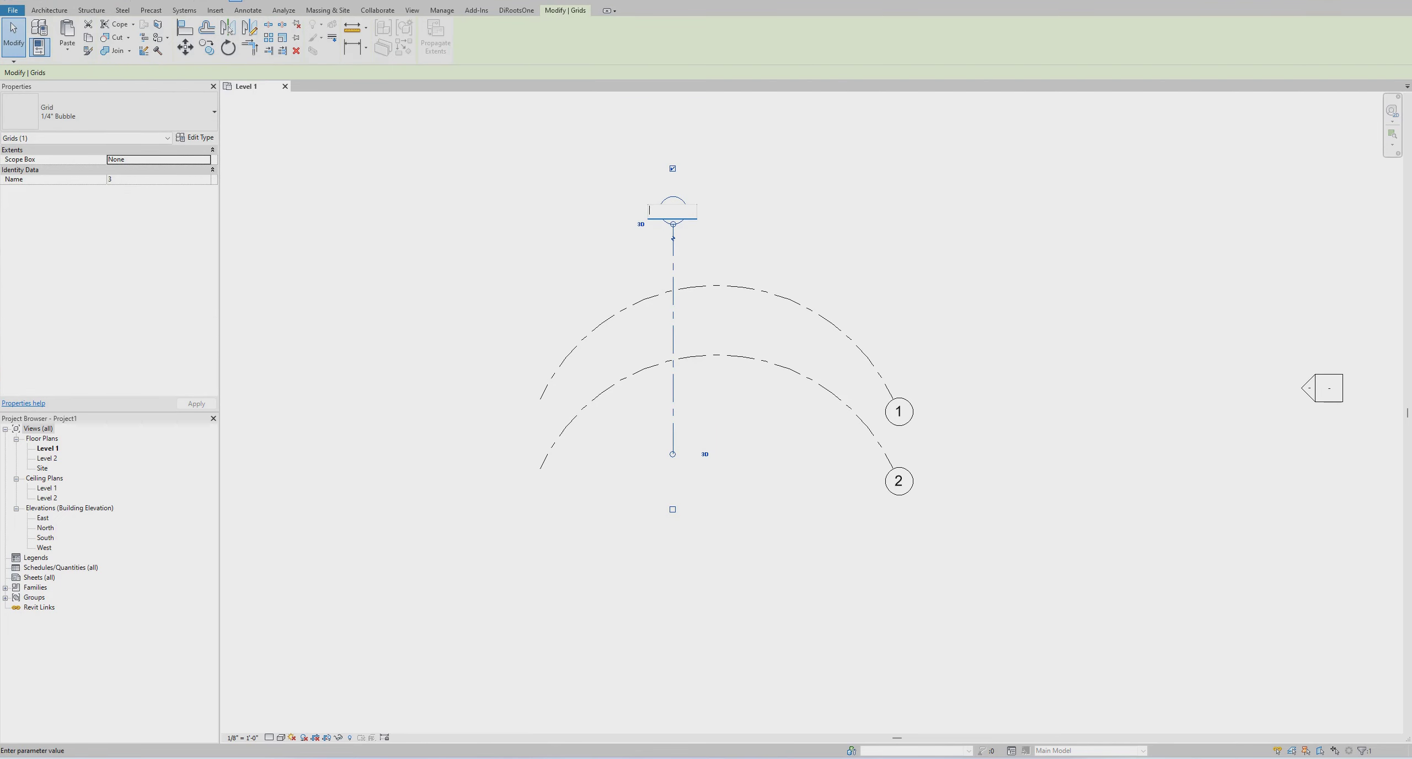
type("A")
key("Return")
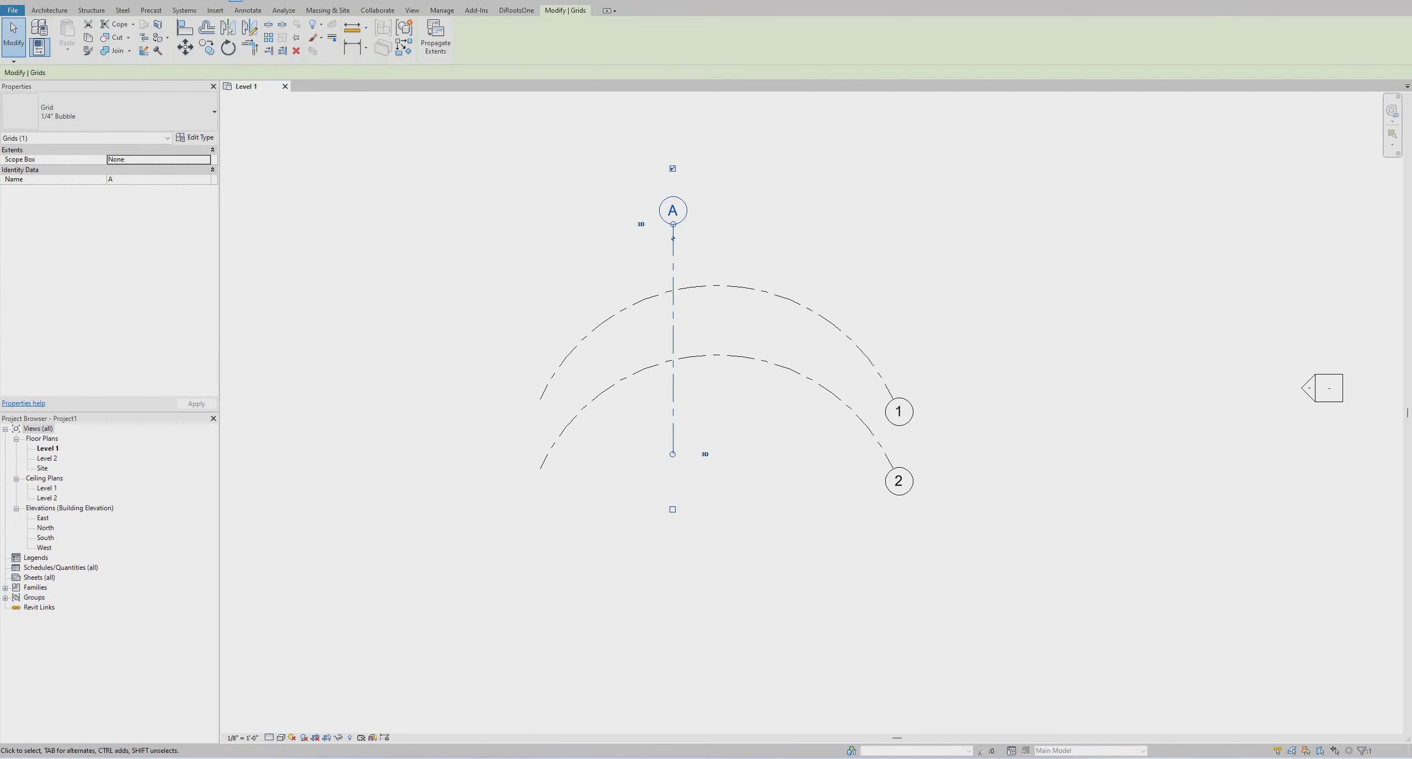
Step: Copy grid A 15' to the right to create grid B
key("m")
key("v")
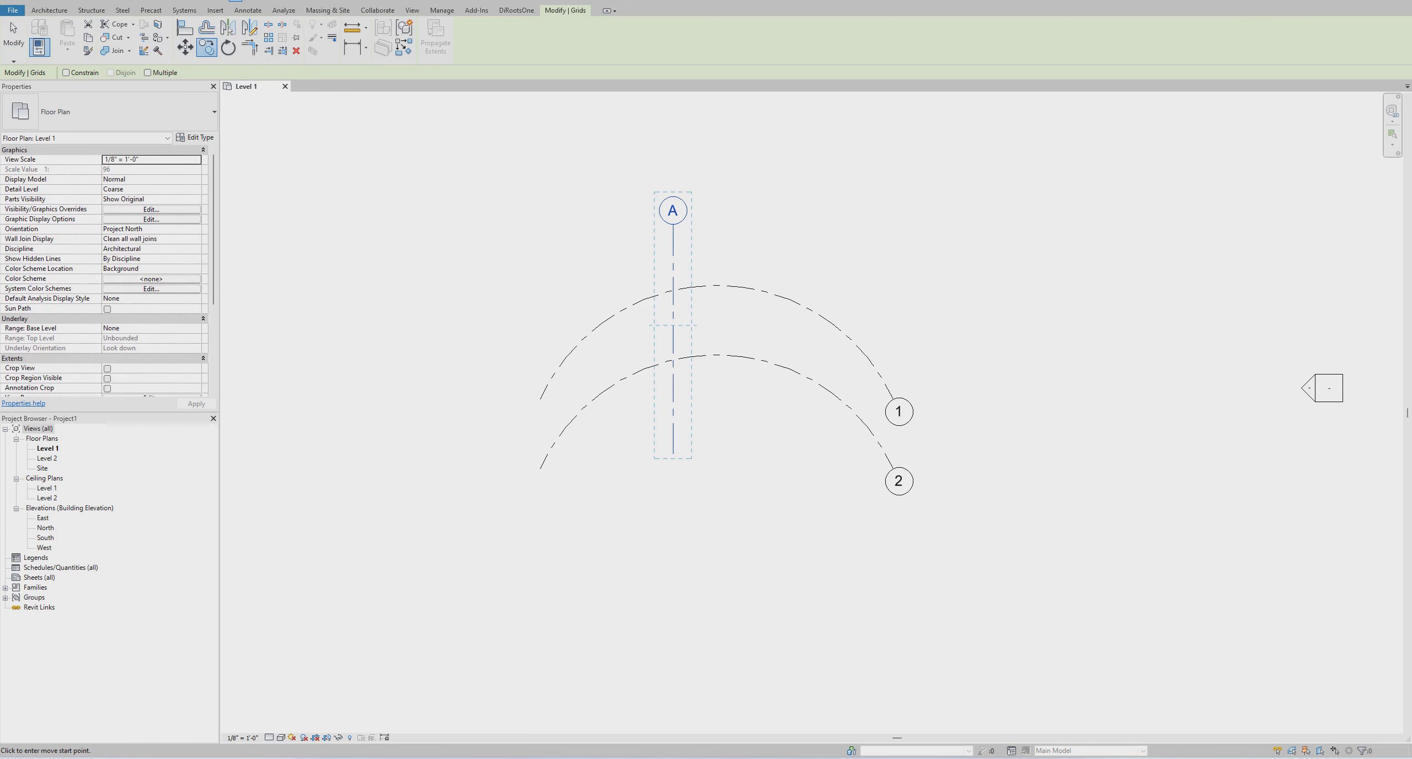
left_click(673, 221)
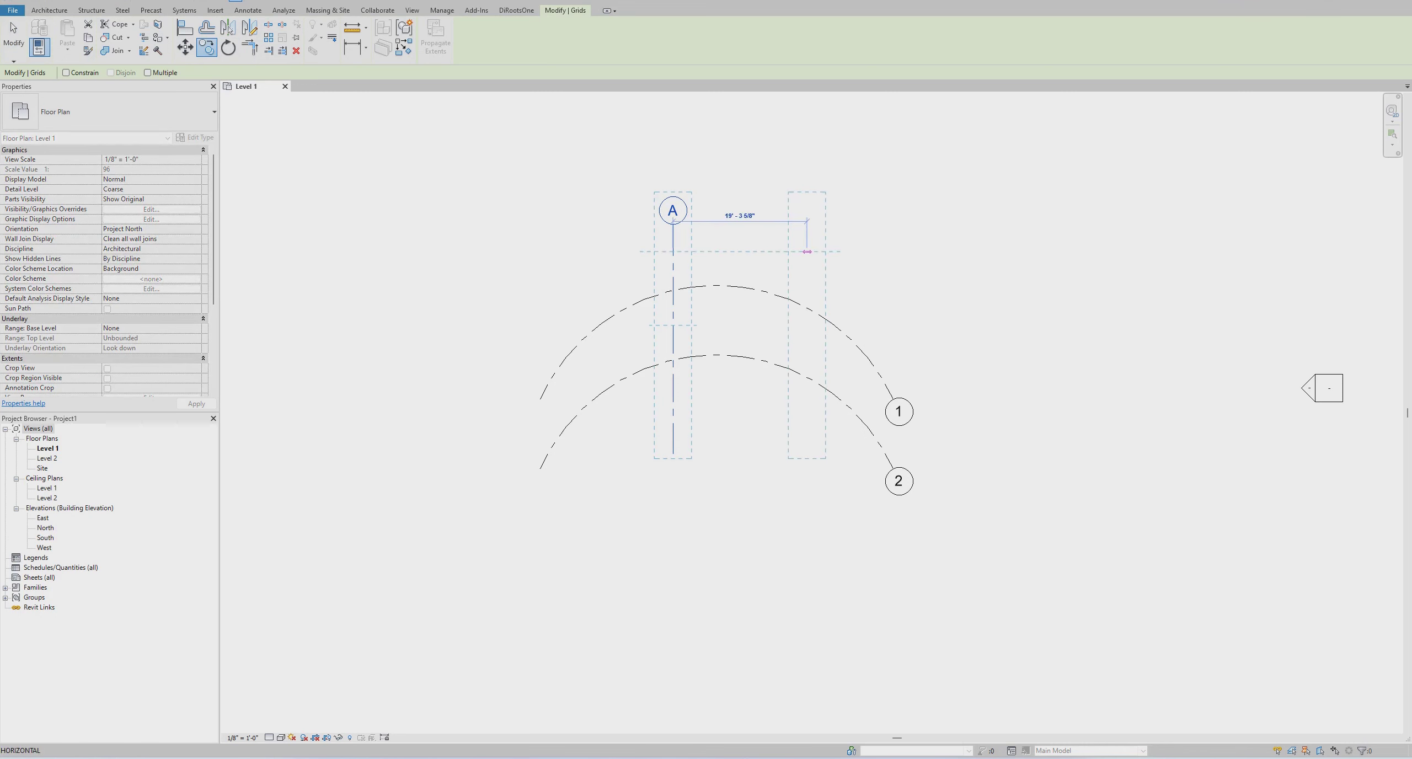
type("15")
key("Return")
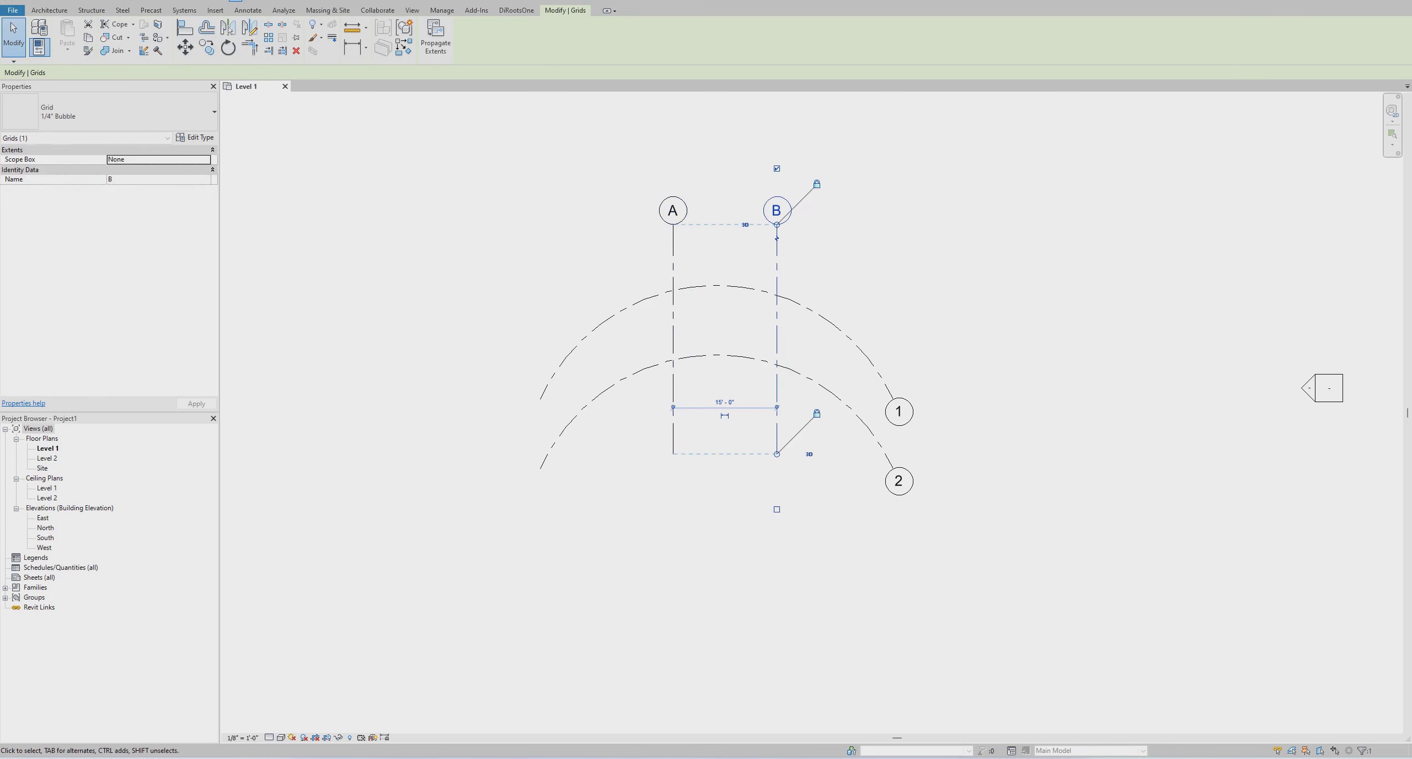
key("Escape")
scroll(819, 345, "up", 3)
scroll(824, 358, "down", 1)
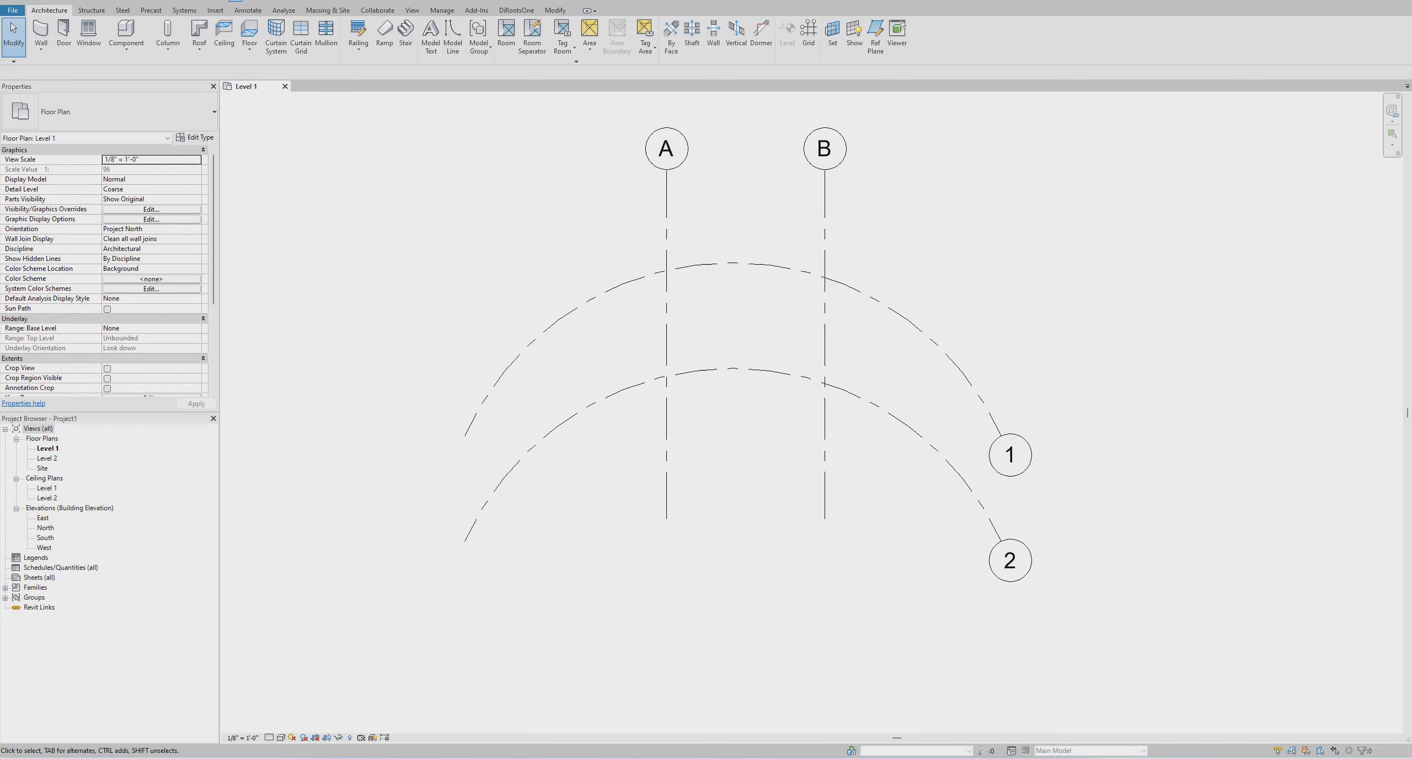
Step: Draw a curved Generic 8" wall along arc grid 1 from grid A to grid B
scroll(697, 280, "up", 2)
scroll(607, 409, "down", 2)
scroll(808, 273, "up", 2)
scroll(794, 337, "down", 1)
scroll(802, 276, "up", 1)
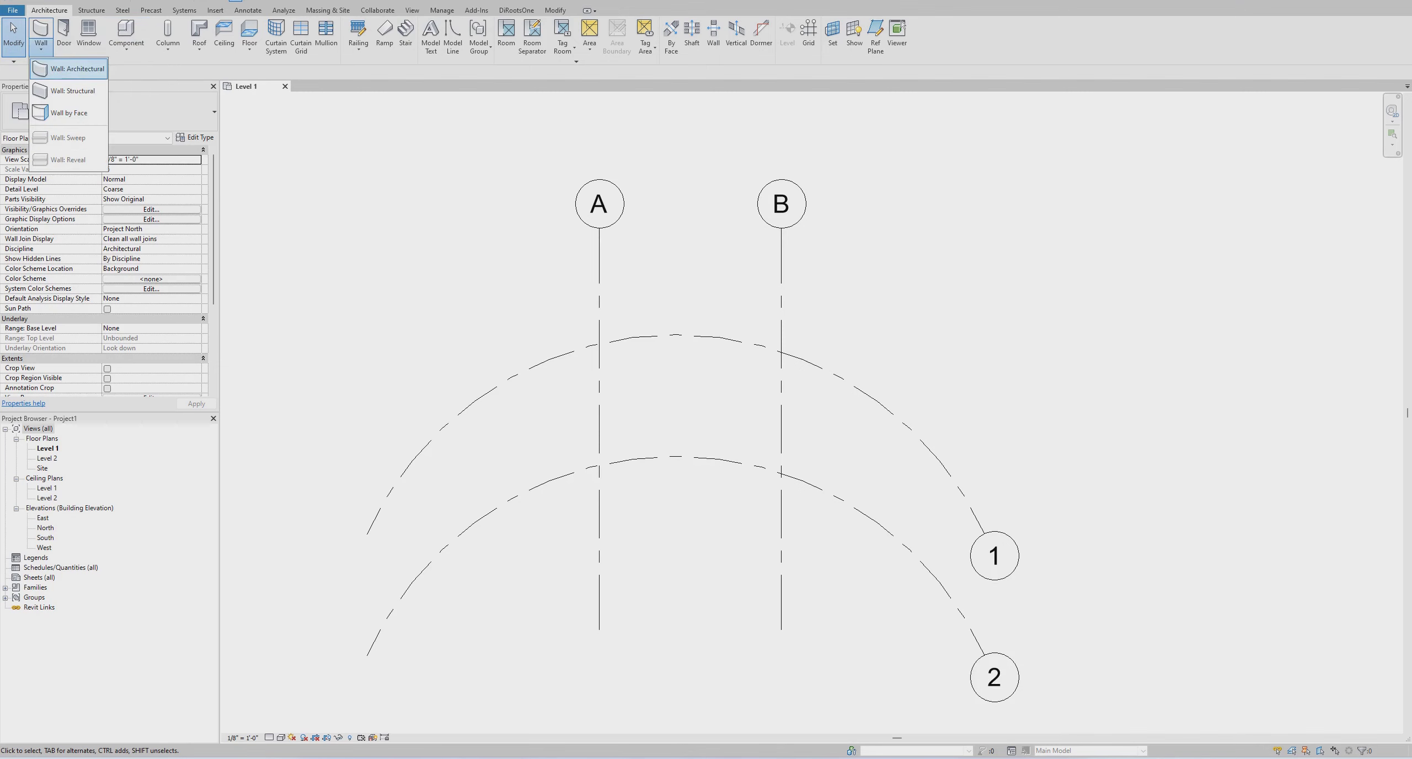
left_click(40, 34)
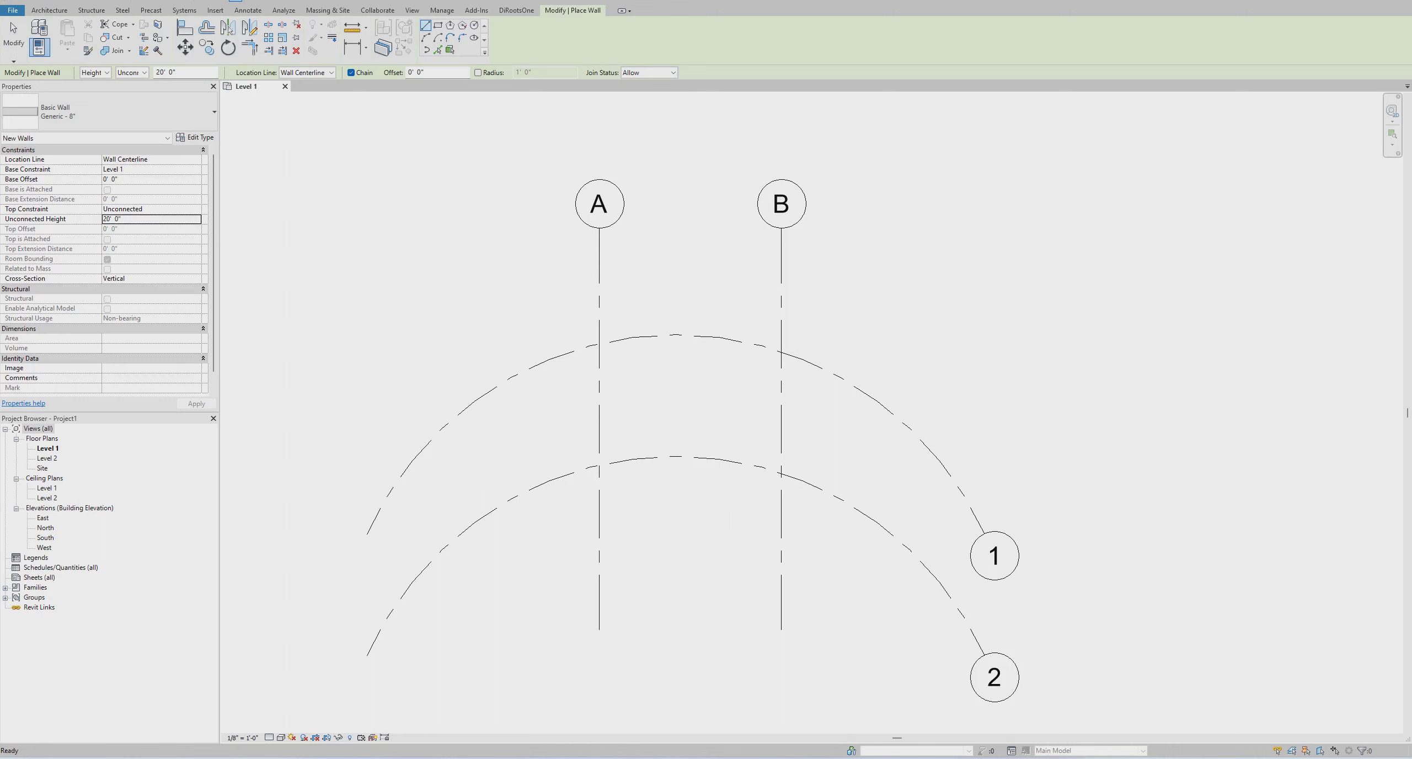
type("1")
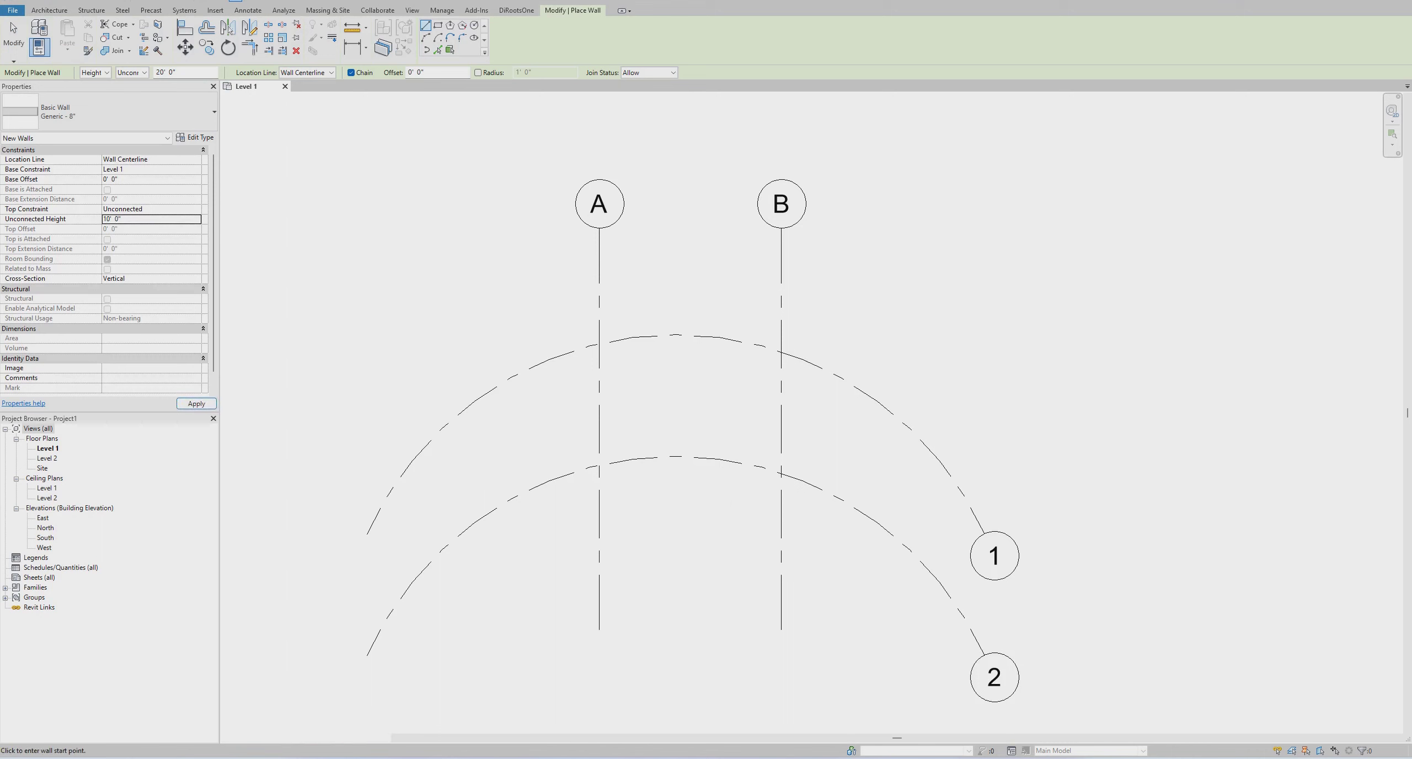
left_click(425, 38)
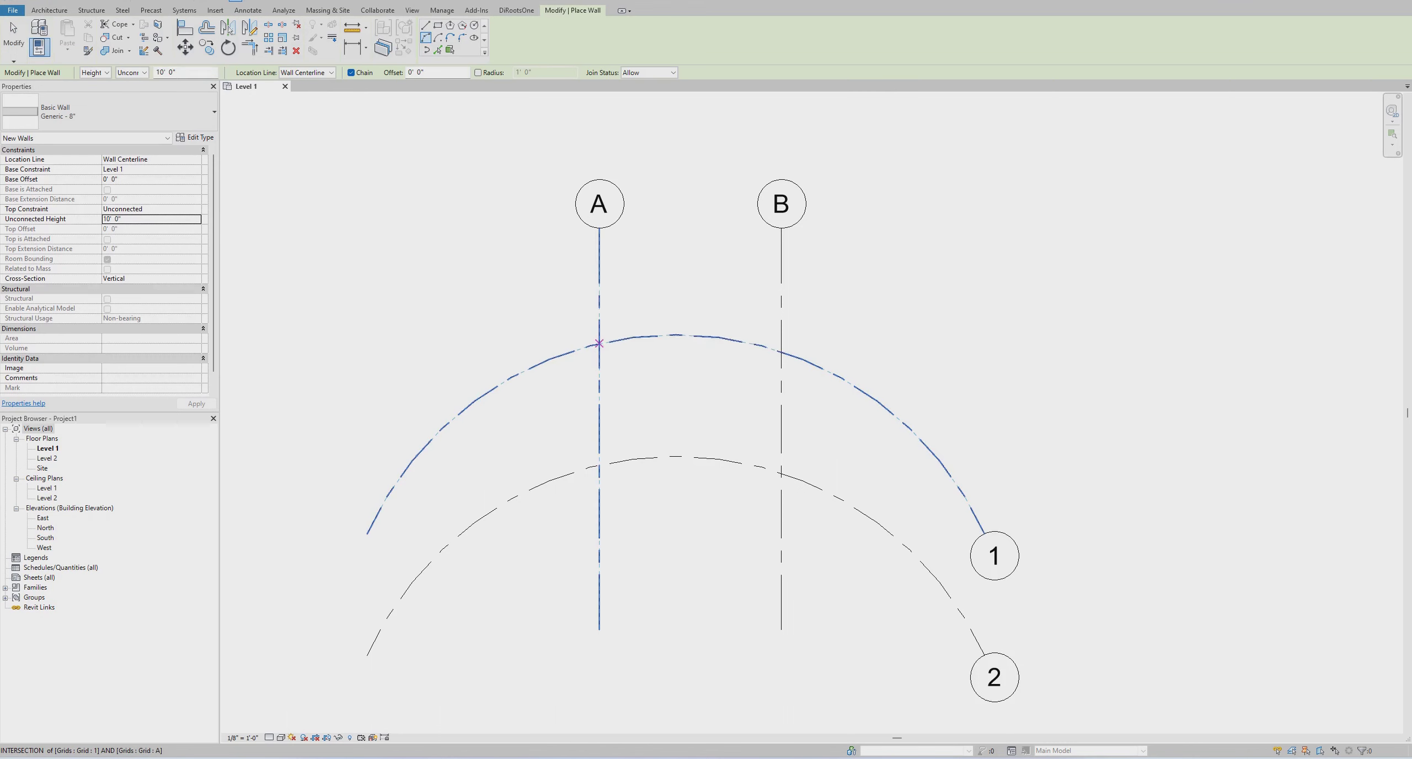
left_click(599, 345)
left_click(780, 351)
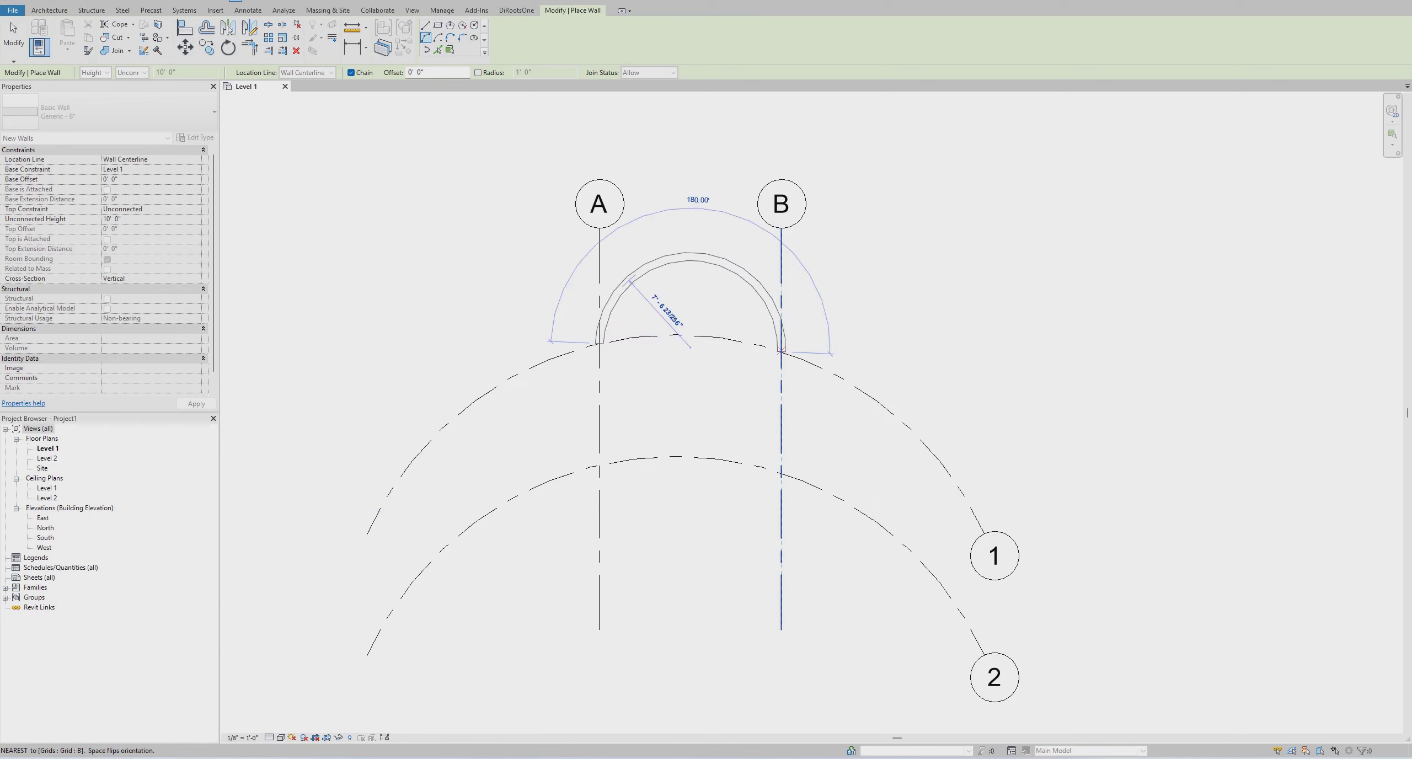
left_click(700, 335)
key("Escape")
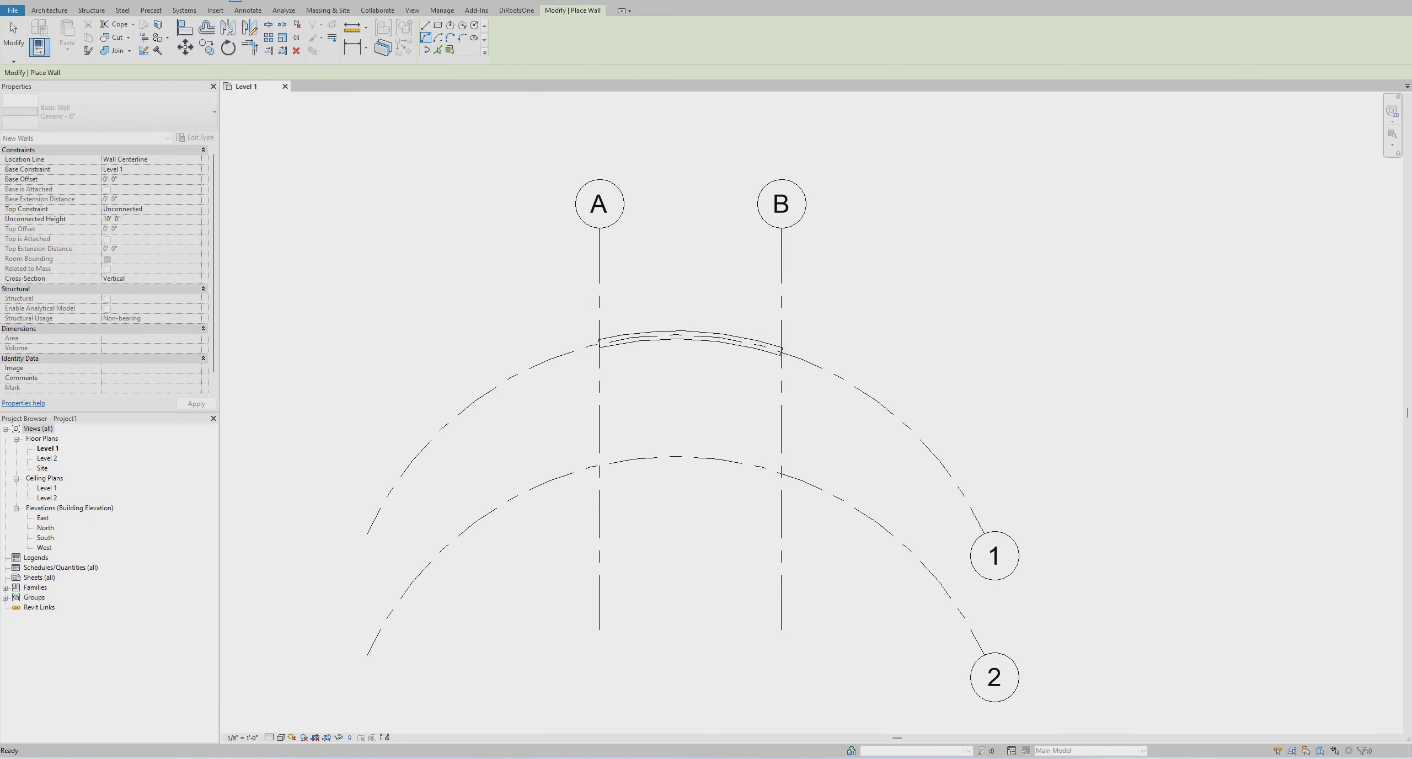
Step: Add a second curved wall along arc grid 2 between grids A and B, and view it in 3D
scroll(672, 399, "up", 2)
left_click(562, 498)
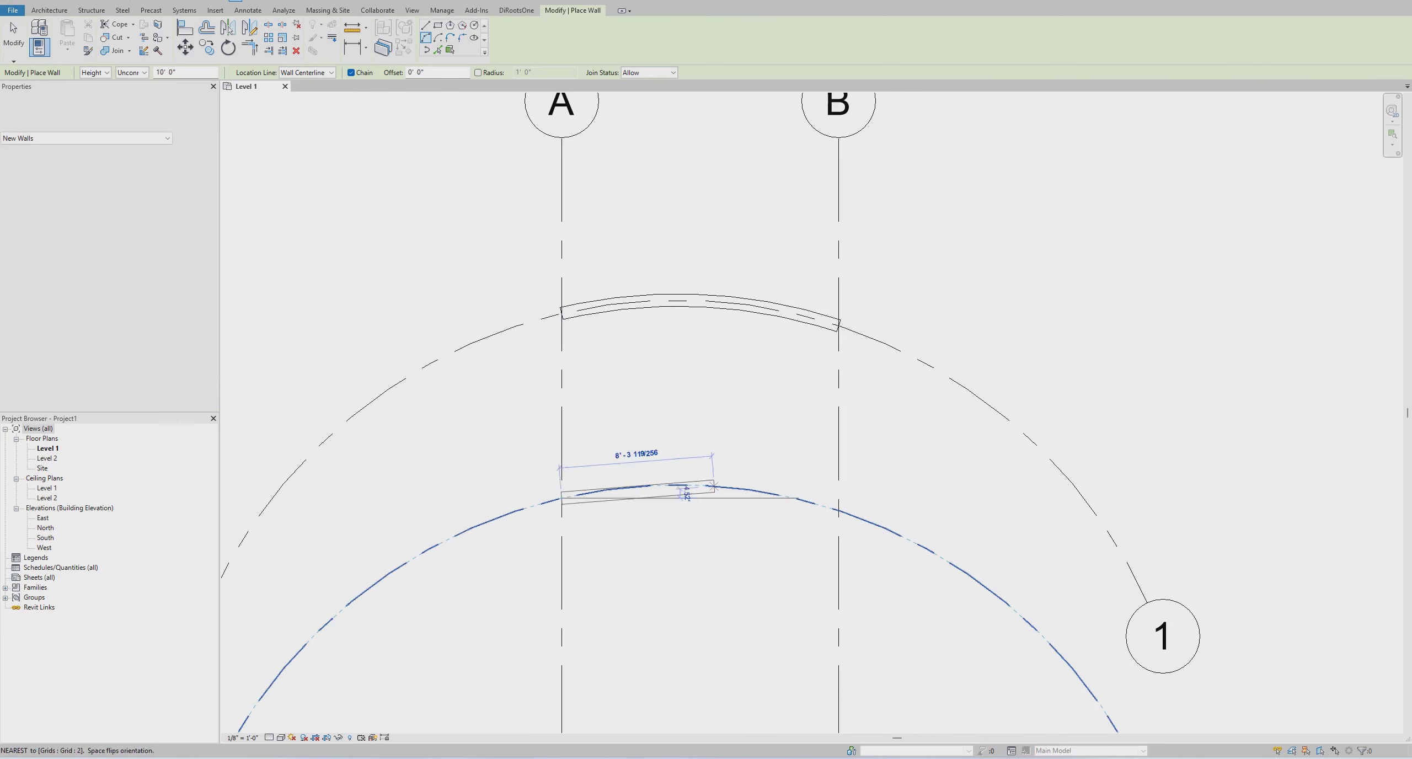
left_click(839, 511)
left_click(631, 493)
key("Escape")
key("Escape")
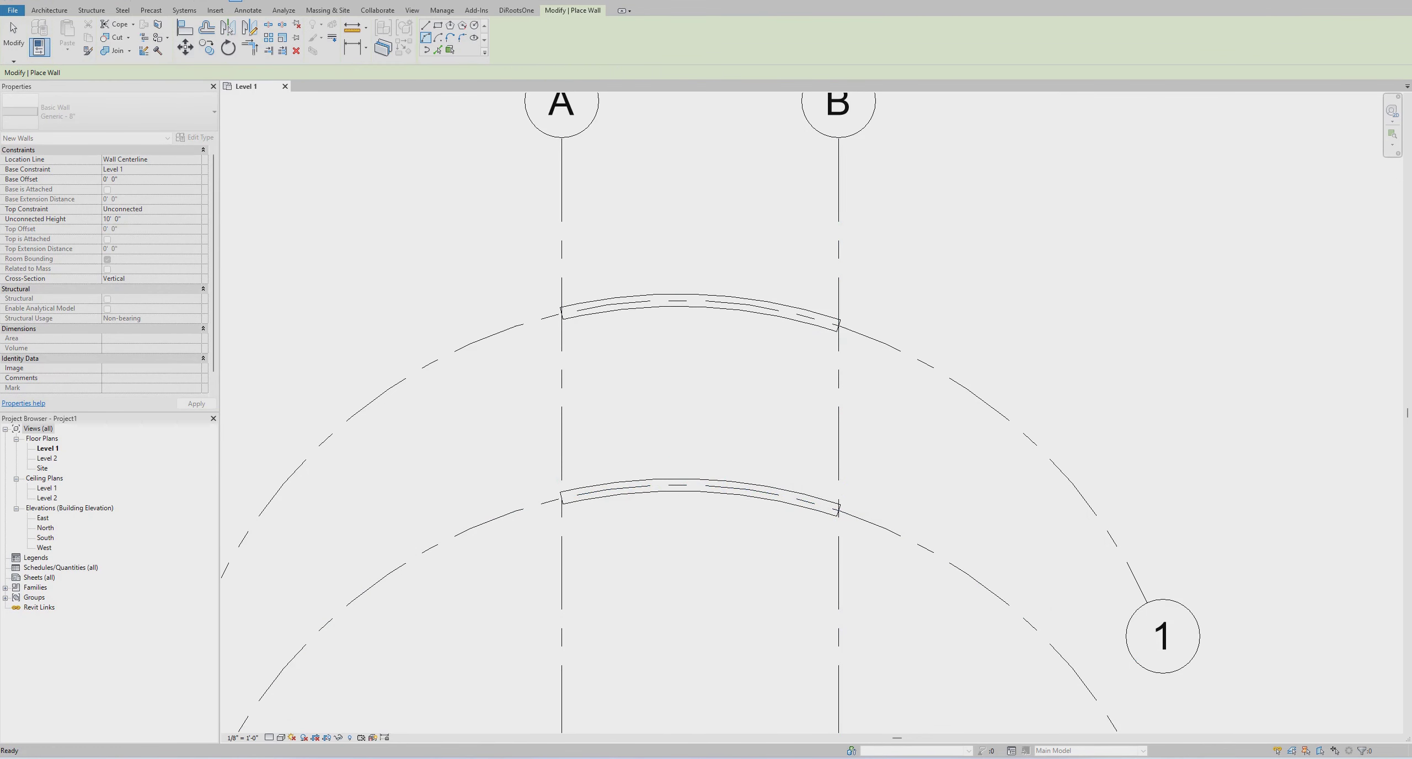
left_click(235, 1)
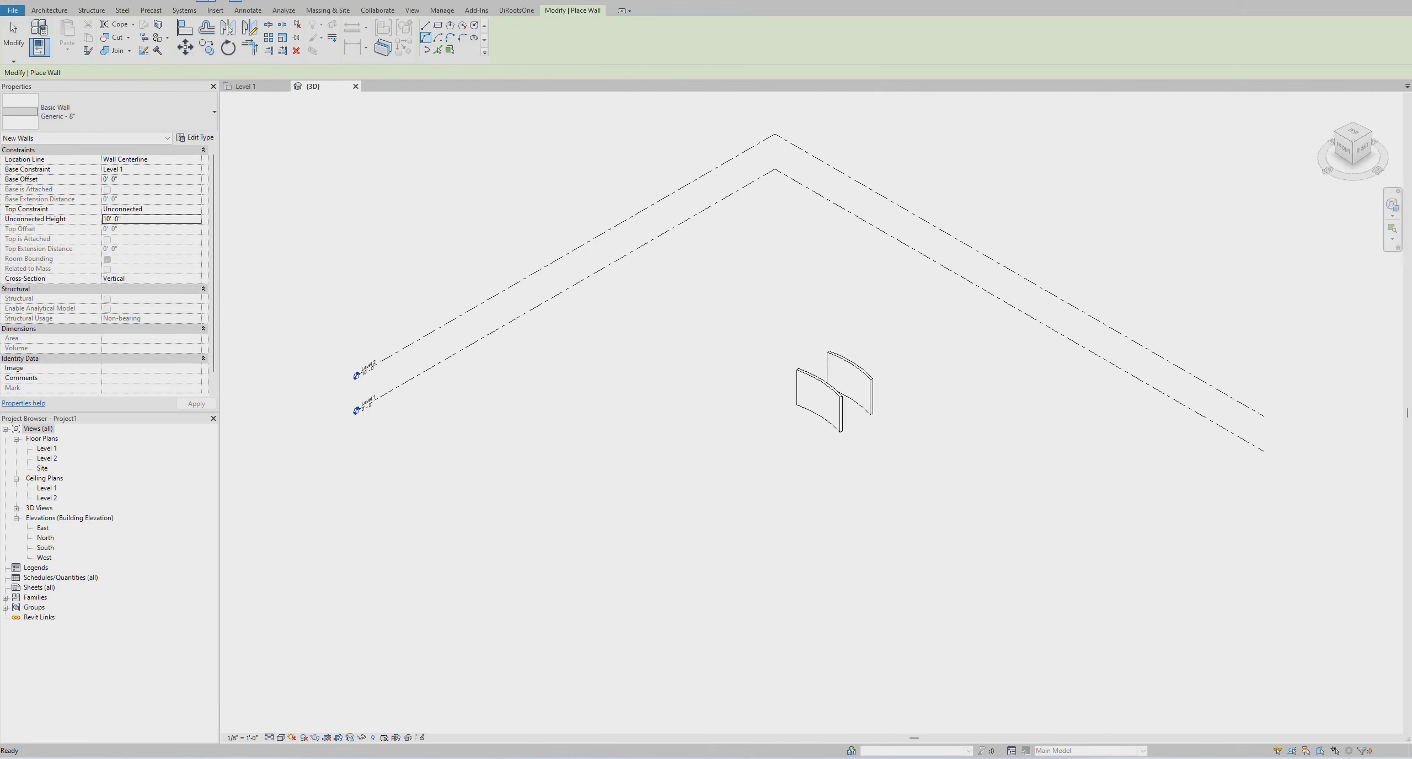
Step: Zoom and orbit the 3D view of the walls and set the visual style to Shaded
scroll(877, 409, "up", 2)
scroll(877, 408, "up", 3)
scroll(878, 408, "up", 3)
key("Escape")
key("Escape")
mouse_move(773, 386)
middle_mouse_down("shift")
mouse_move(816, 380)
mouse_move(783, 375)
middle_mouse_up("shift")
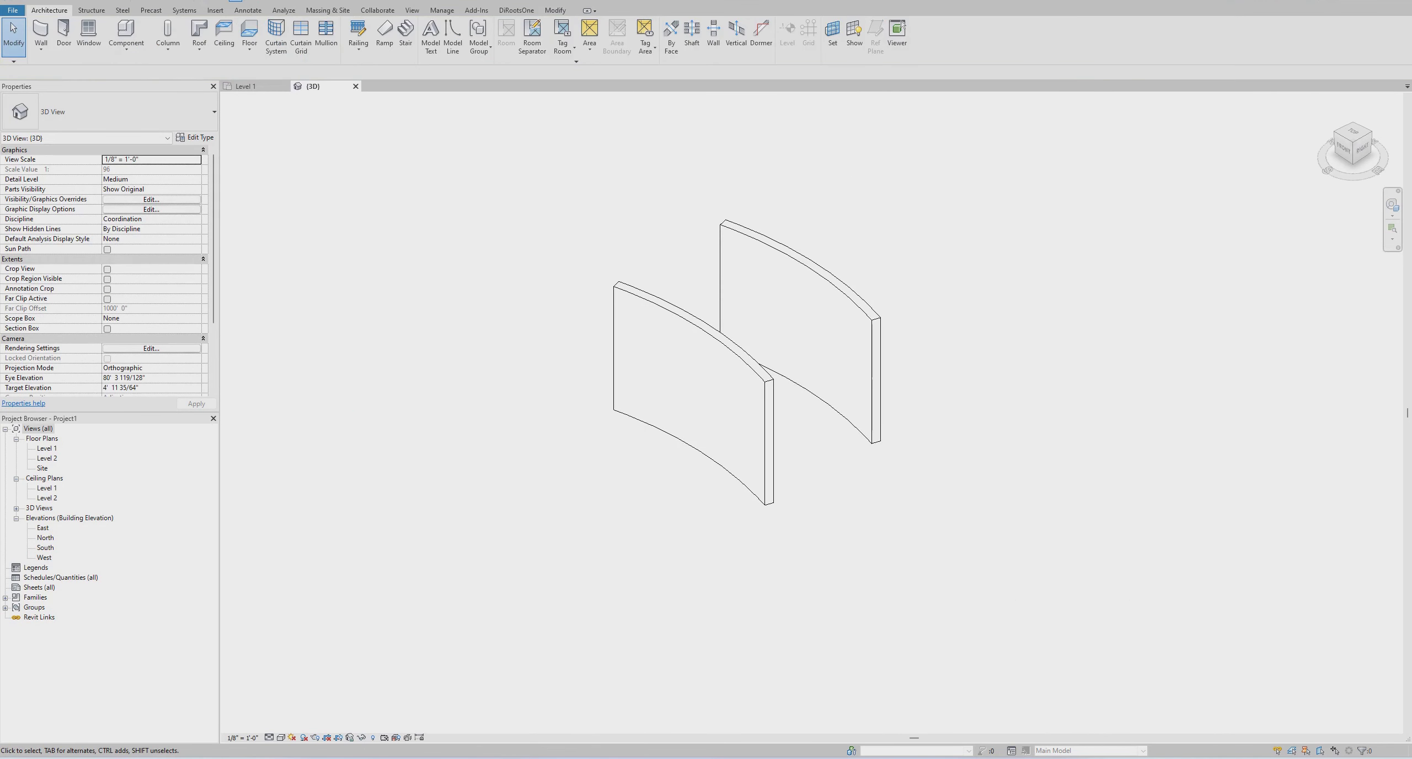
scroll(787, 298, "up", 2)
left_click(281, 737)
left_click(320, 702)
Step: Orbit around the shaded walls, then close the 3D view to return to Level 1
scroll(892, 356, "up", 2)
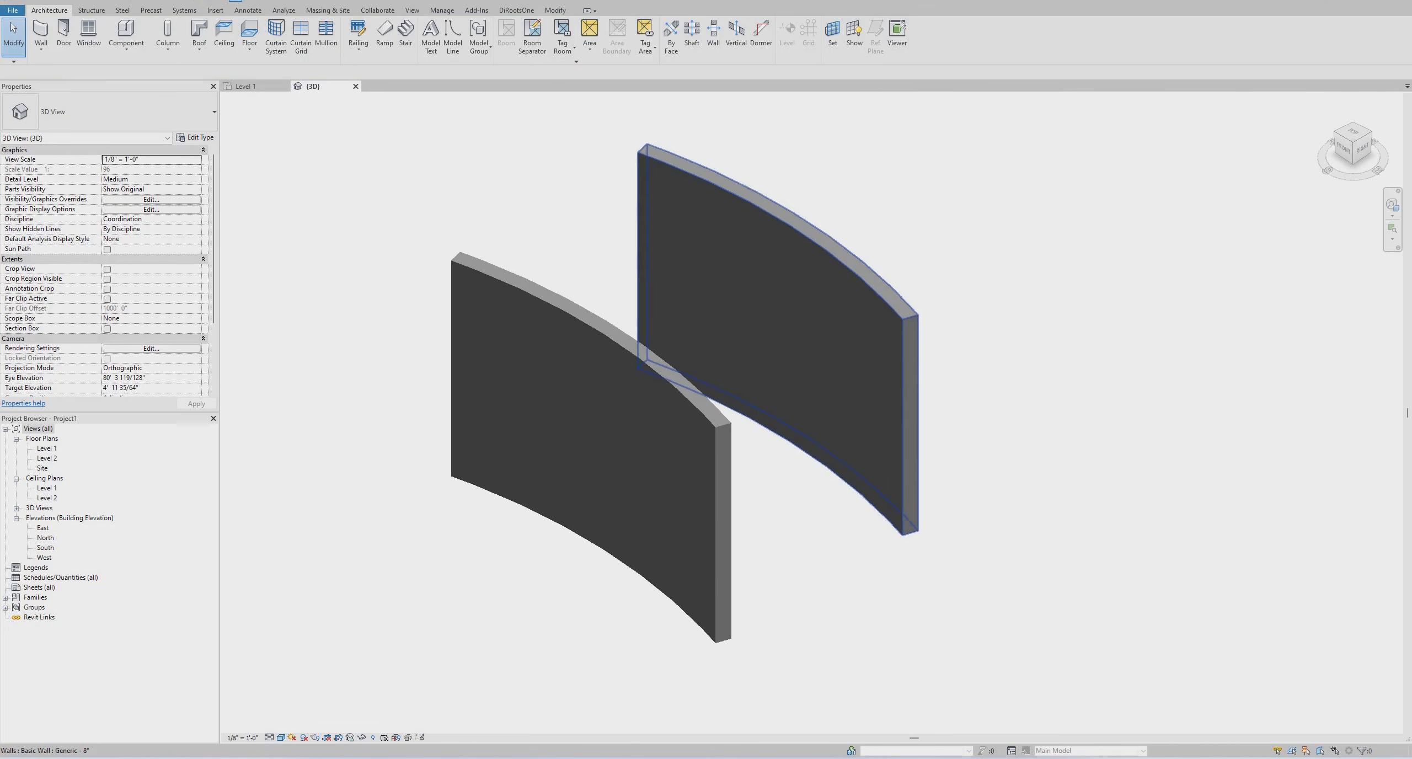
scroll(909, 372, "down", 1)
mouse_move(712, 386)
middle_mouse_down("shift")
mouse_move(828, 386)
mouse_move(706, 389)
middle_mouse_up("shift")
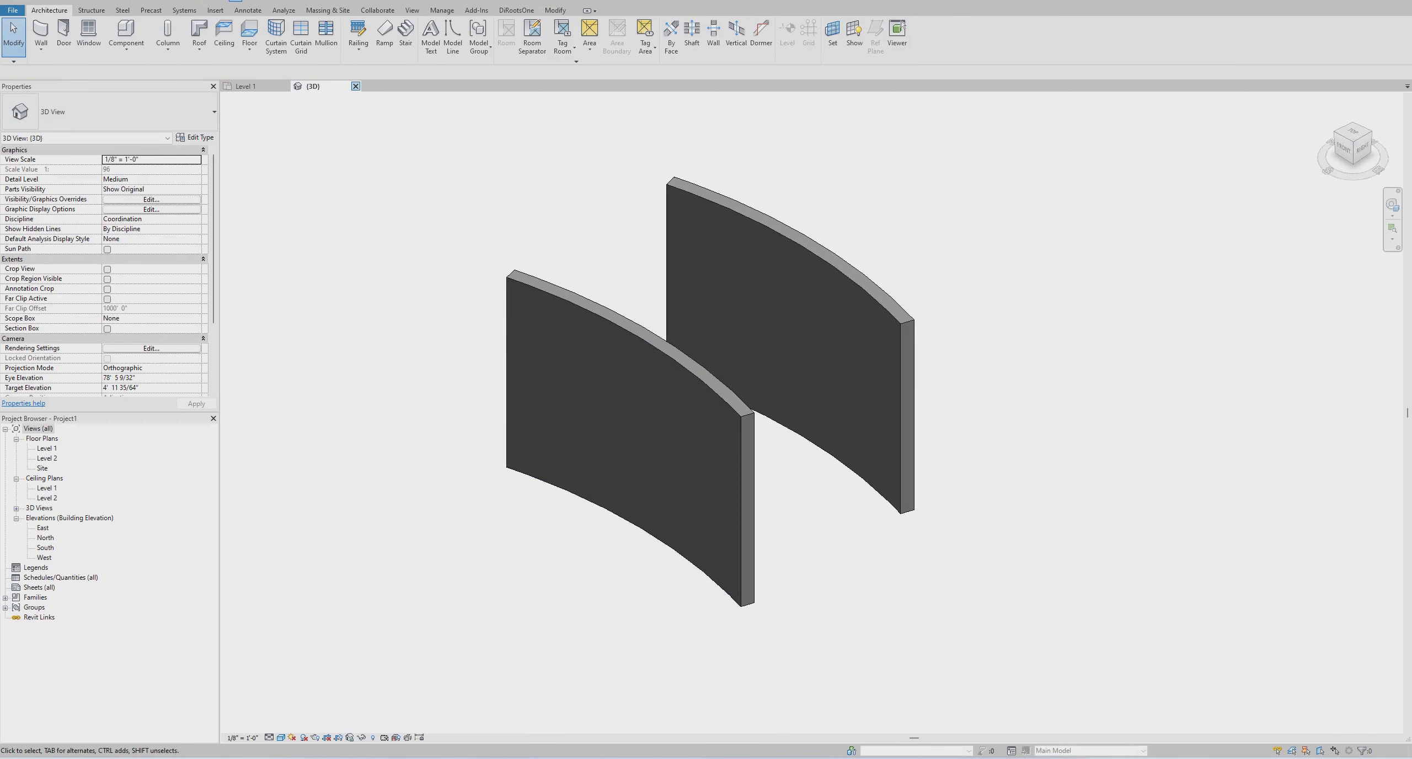
left_click(356, 86)
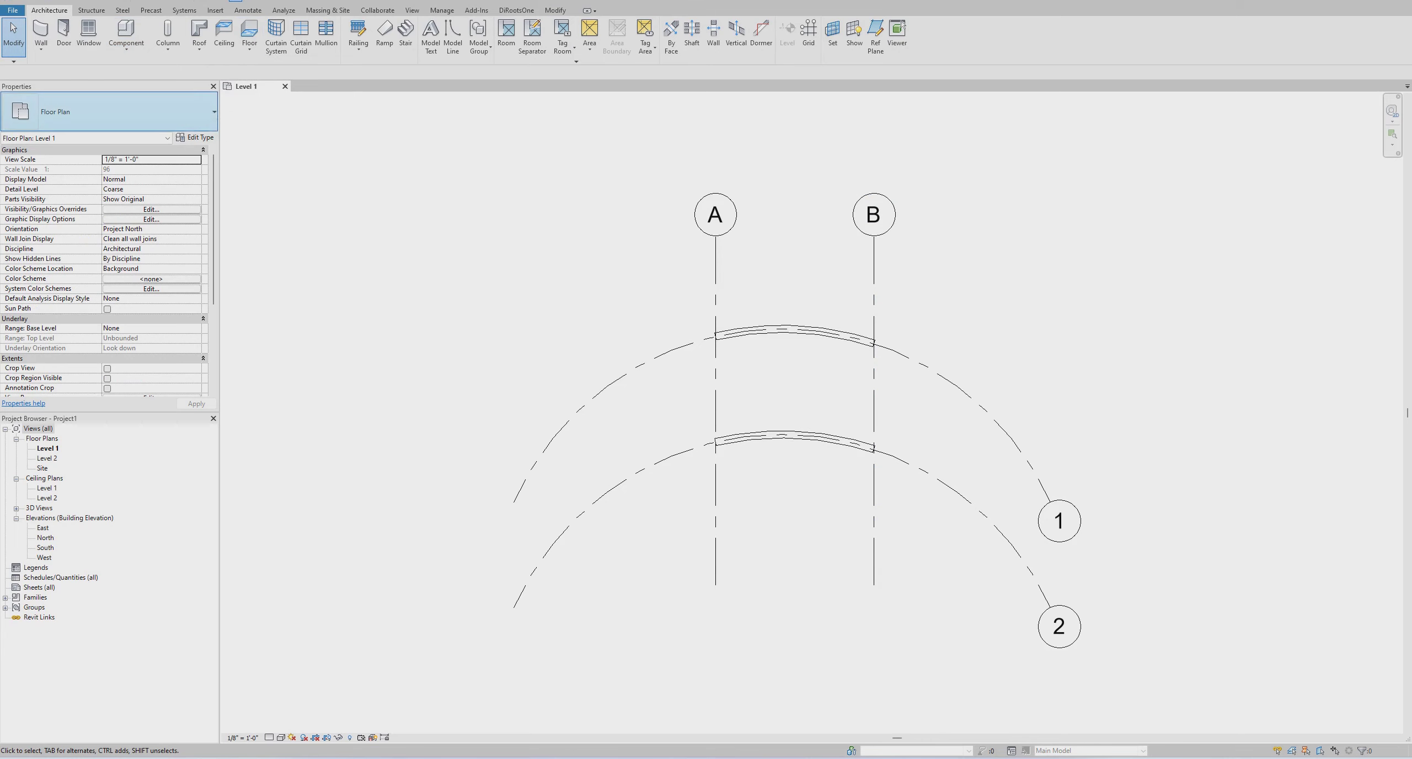
Step: Open the default 3D view and start an in-place model in the Generic Models category
left_click(235, 0)
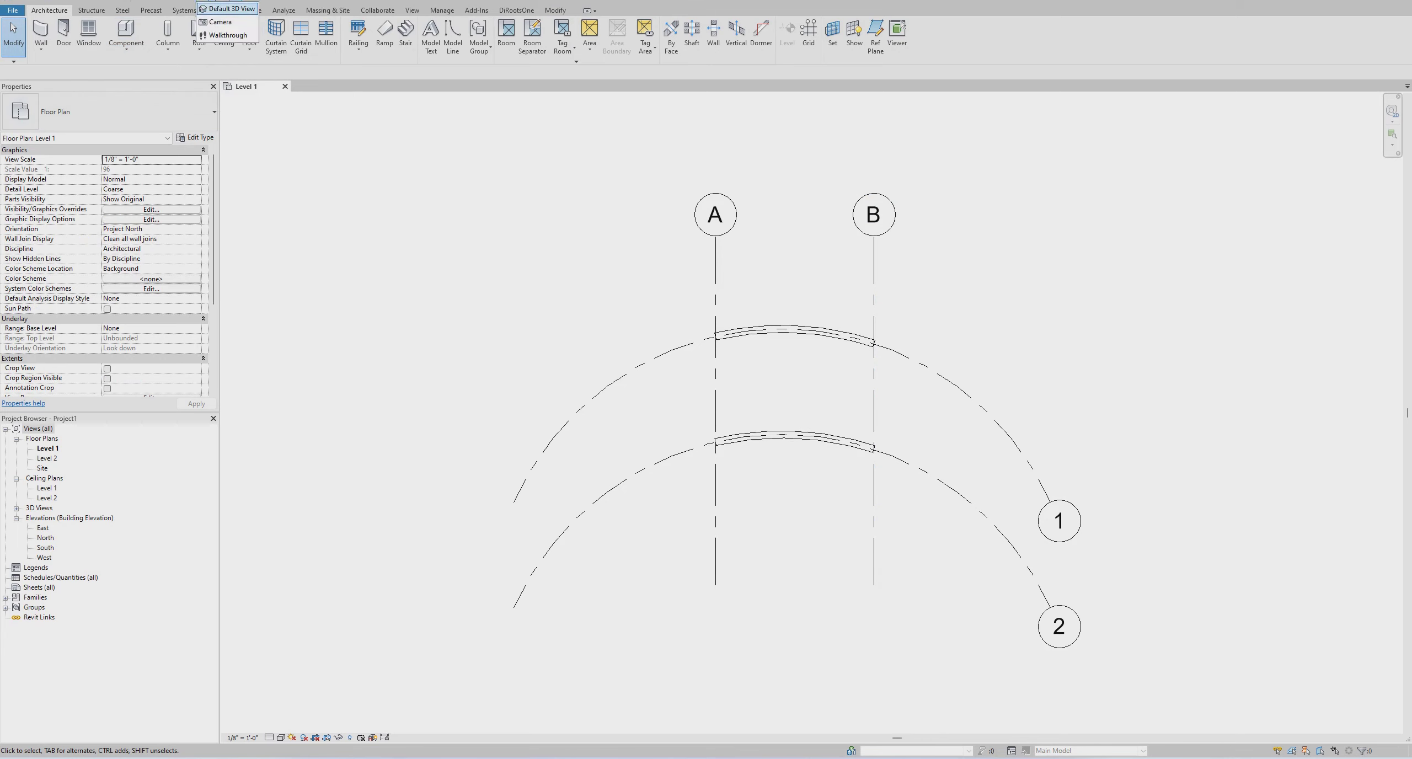
left_click(228, 9)
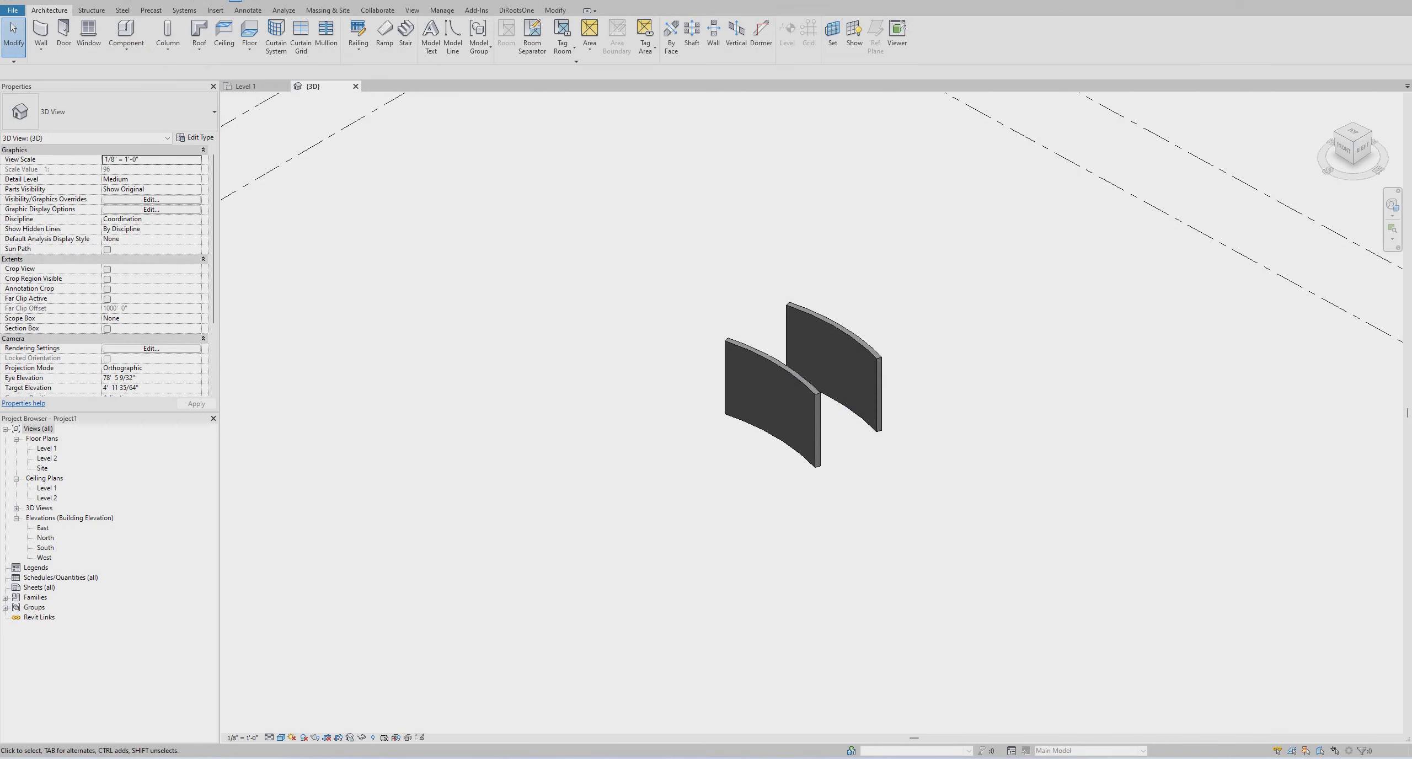
left_click(126, 47)
left_click(145, 93)
scroll(704, 338, "down", 1)
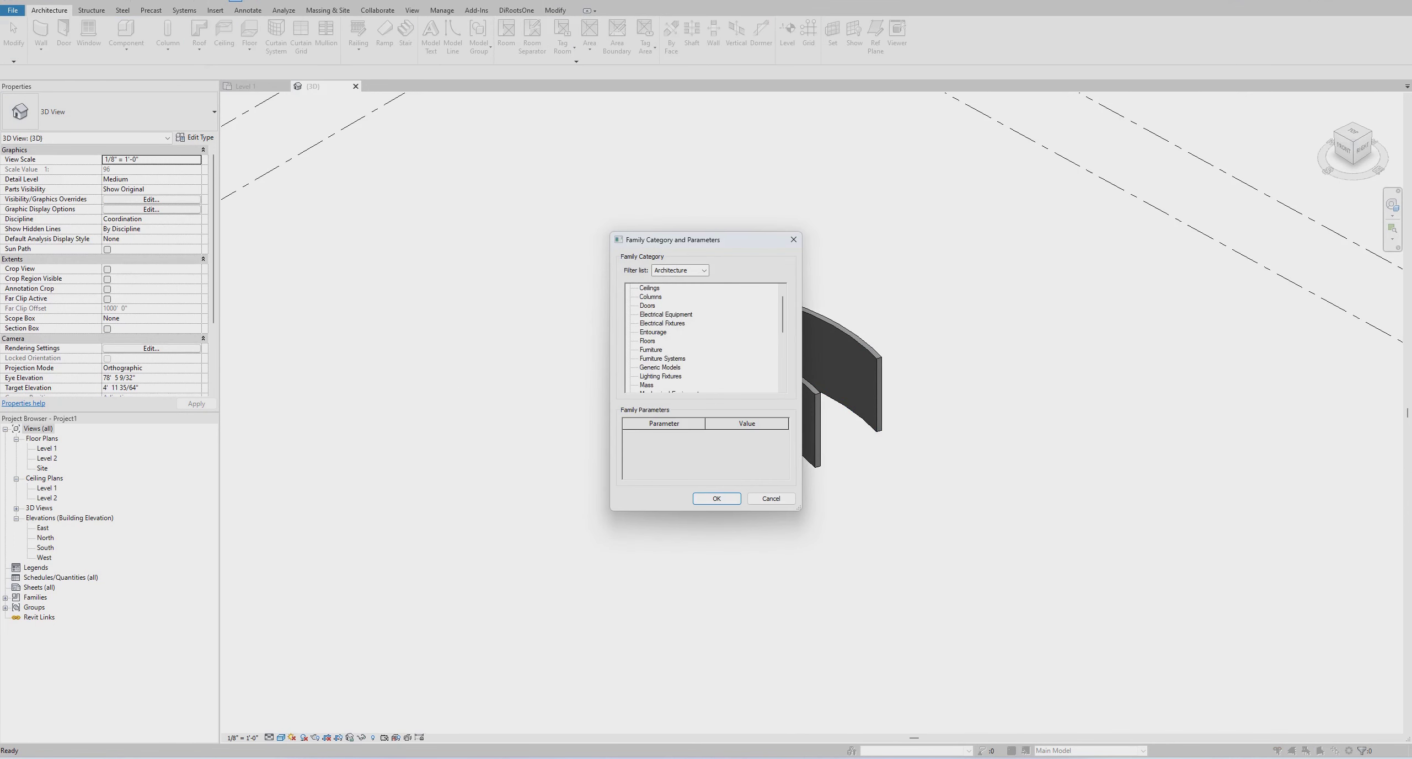
left_click(660, 367)
left_click(717, 498)
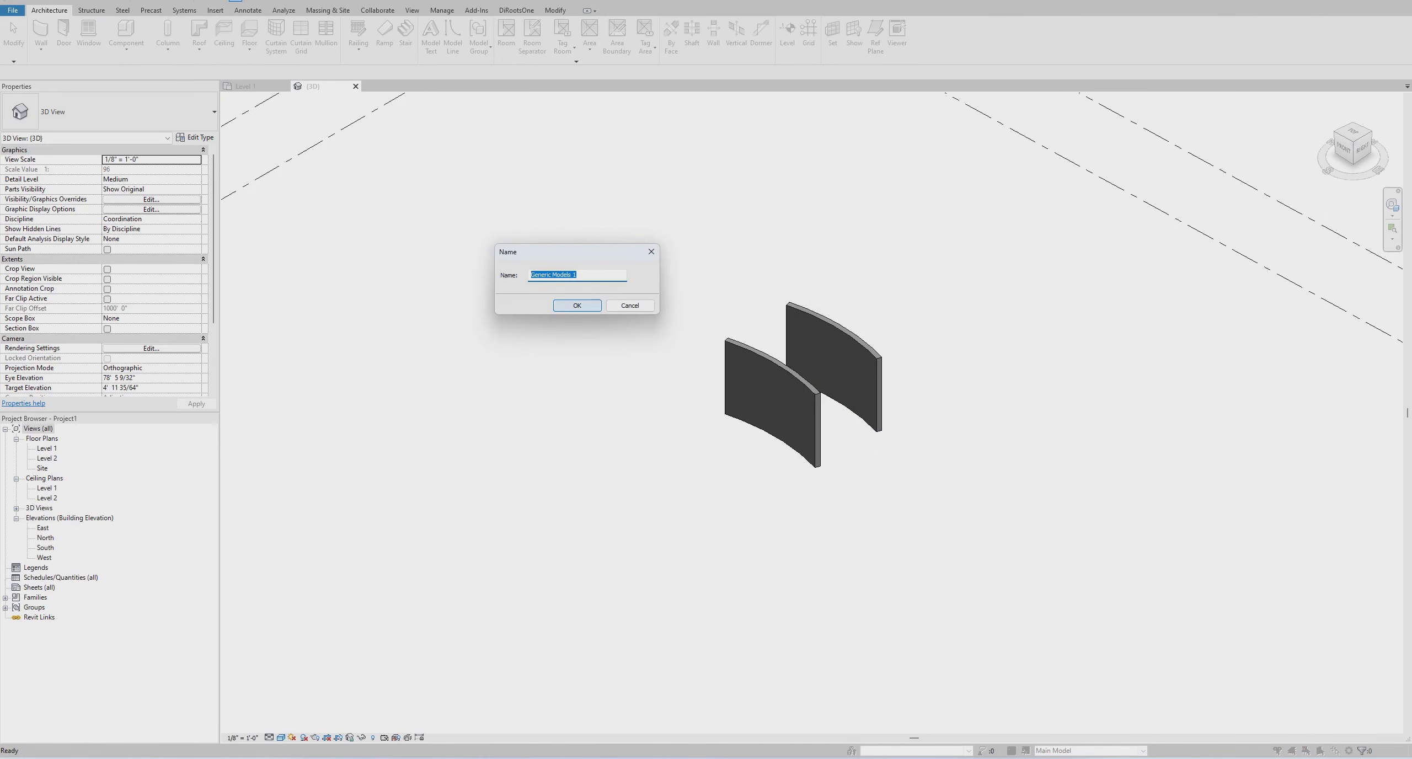
Step: Name the new in-place family AA
key("End")
key("BackSpace")
key("BackSpace")
key("Return")
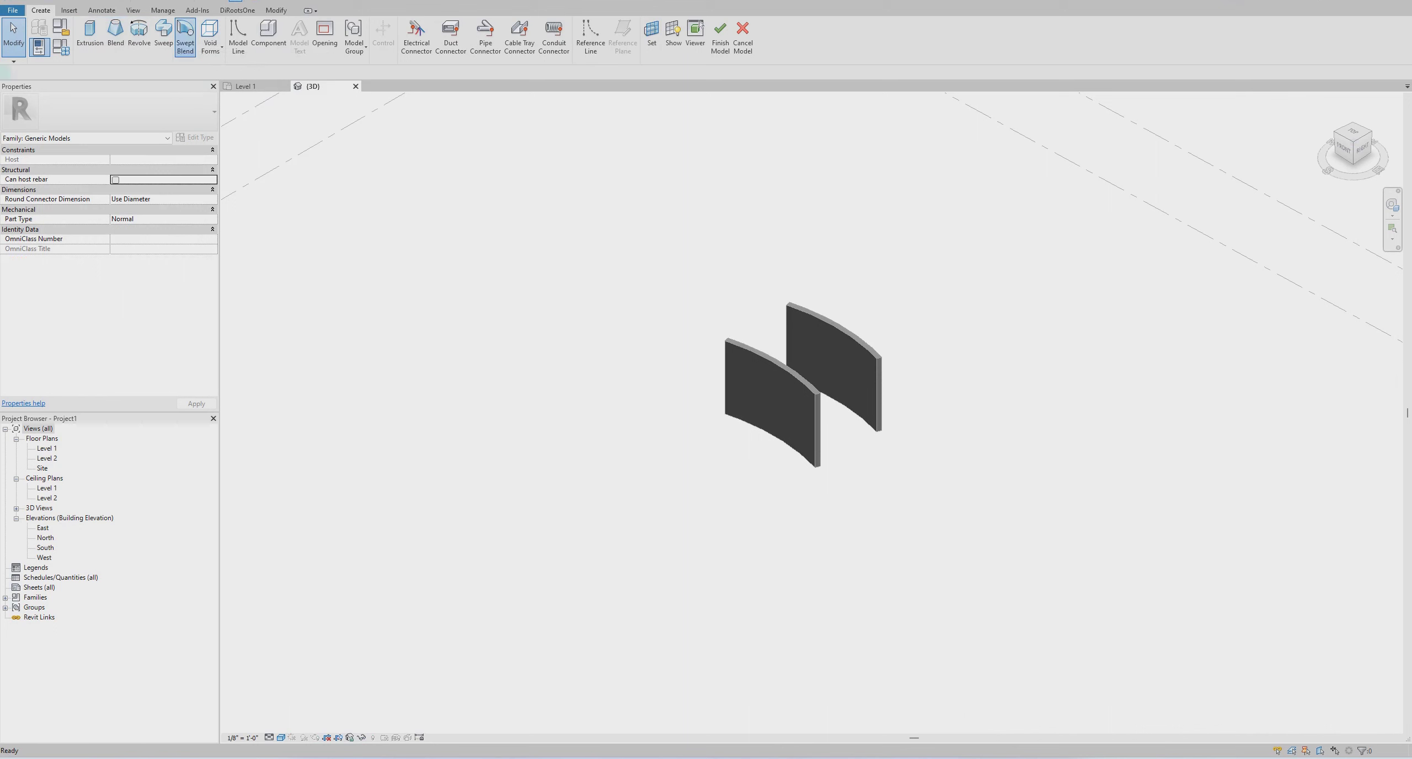
Step: Start a swept blend and pick the front curved wall's top edge as its path
left_click(185, 33)
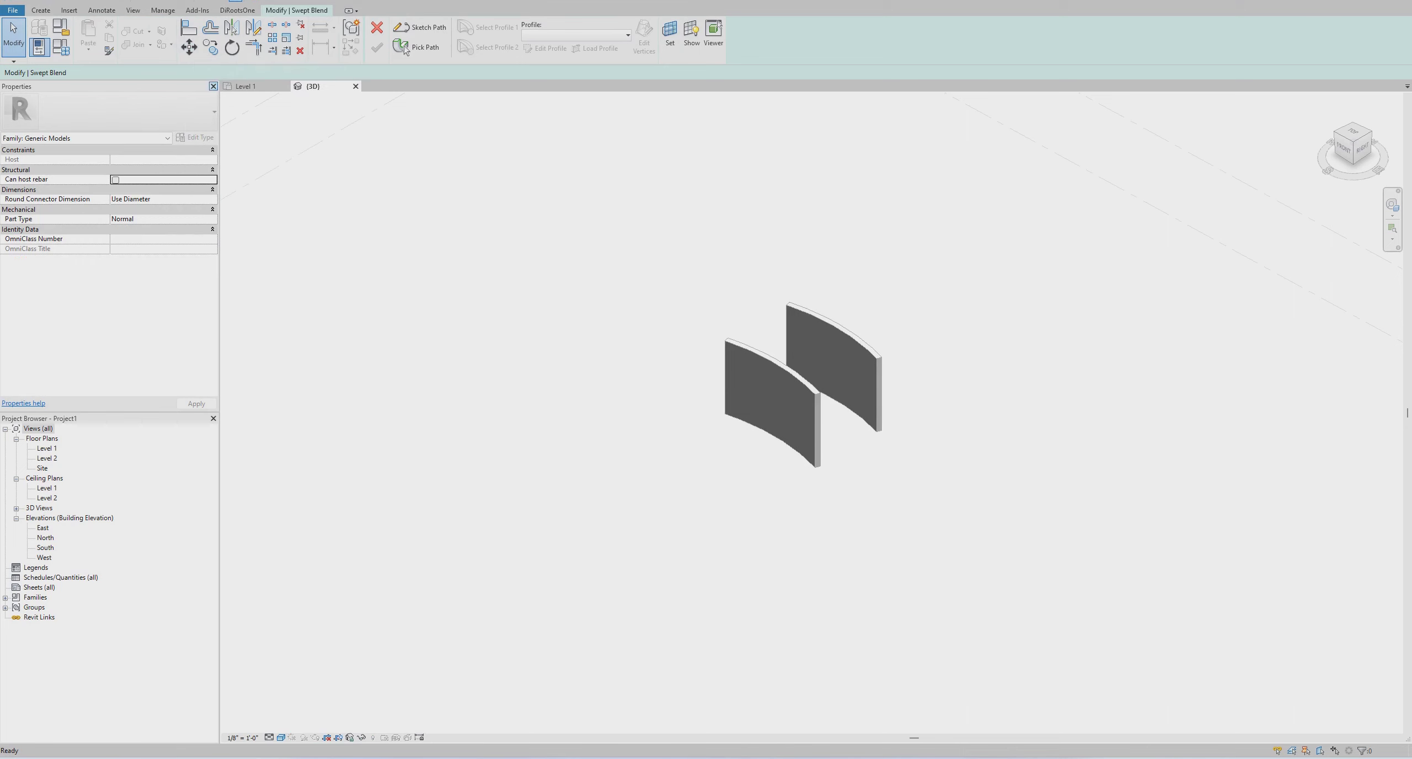
left_click(405, 49)
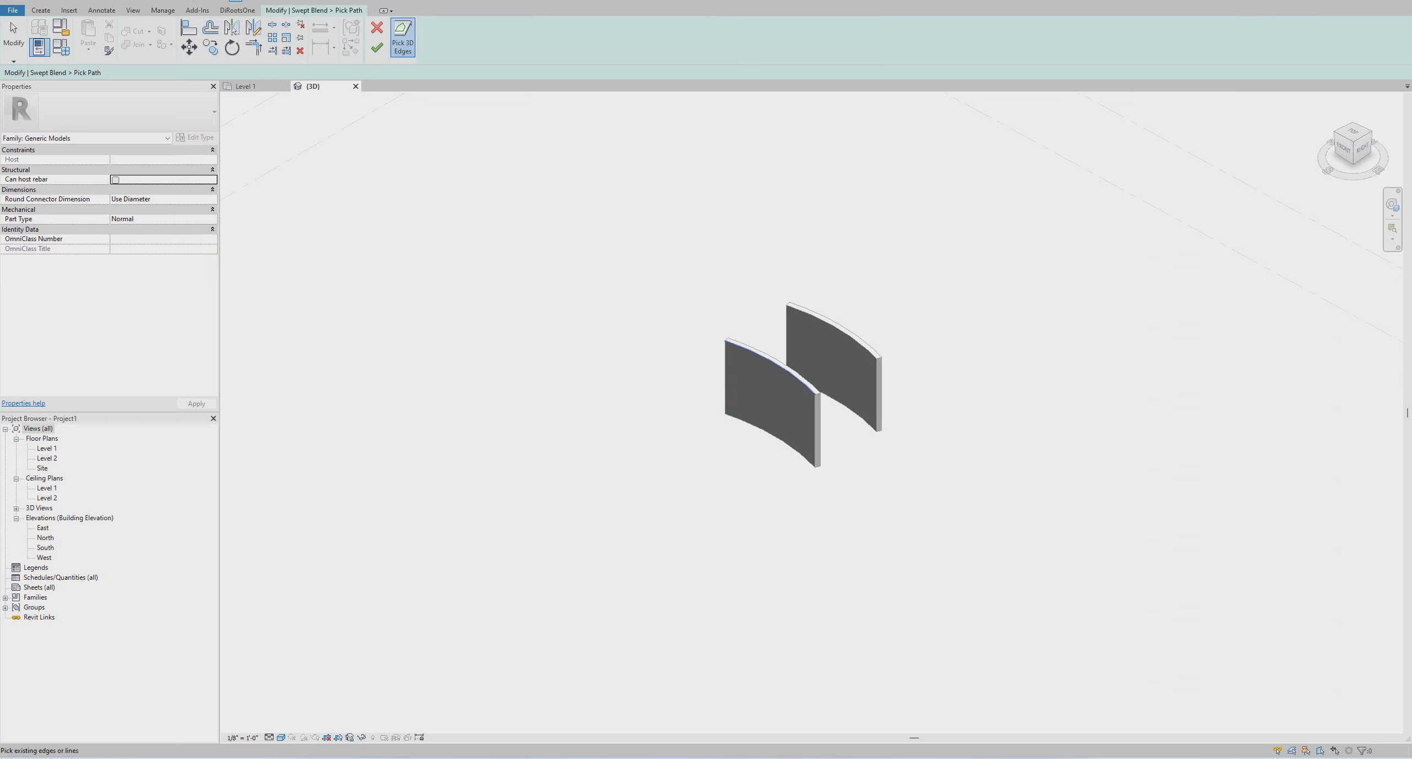
left_click(794, 382)
scroll(796, 378, "up", 1)
scroll(795, 378, "up", 4)
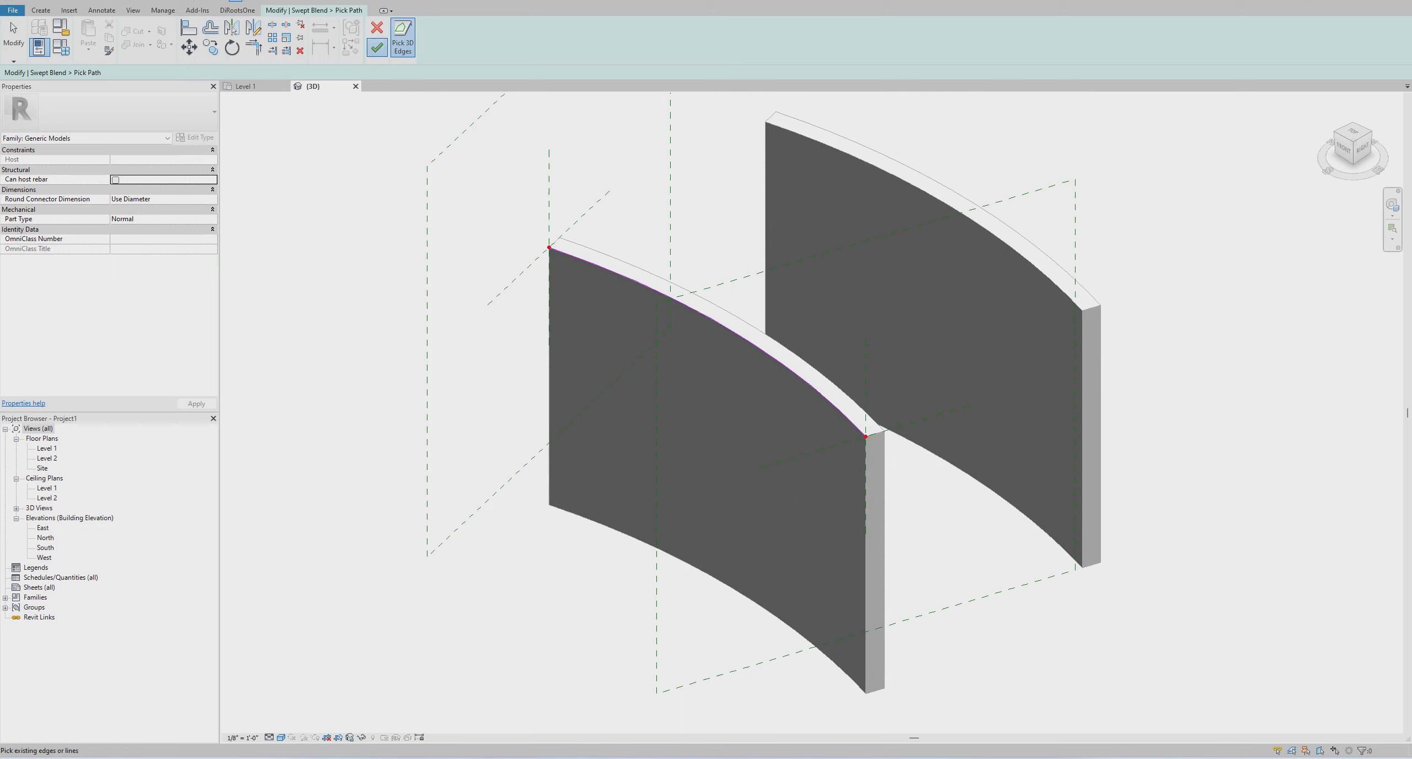
left_click(376, 47)
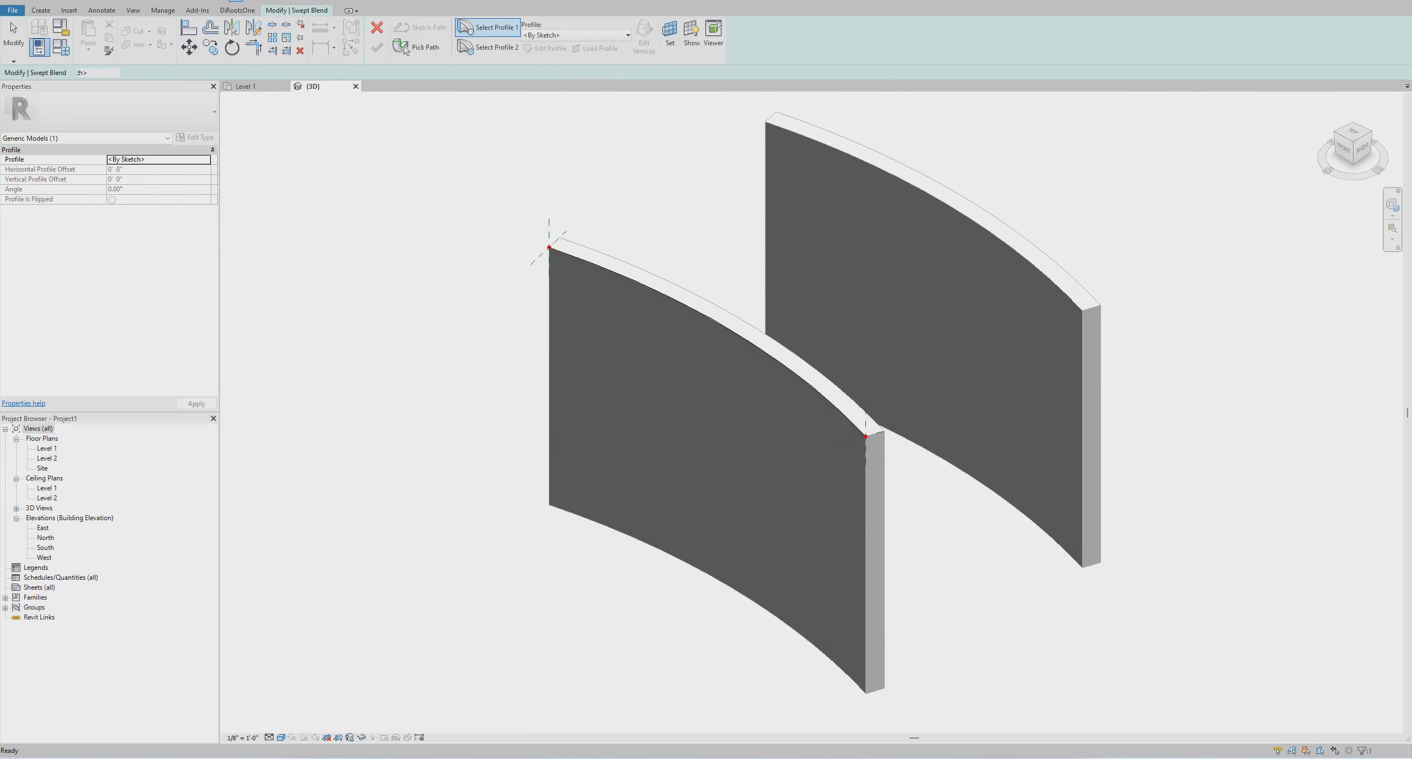
Step: Sketch a rectangular first profile anchored at the near end of the front wall's top edge
left_click(545, 49)
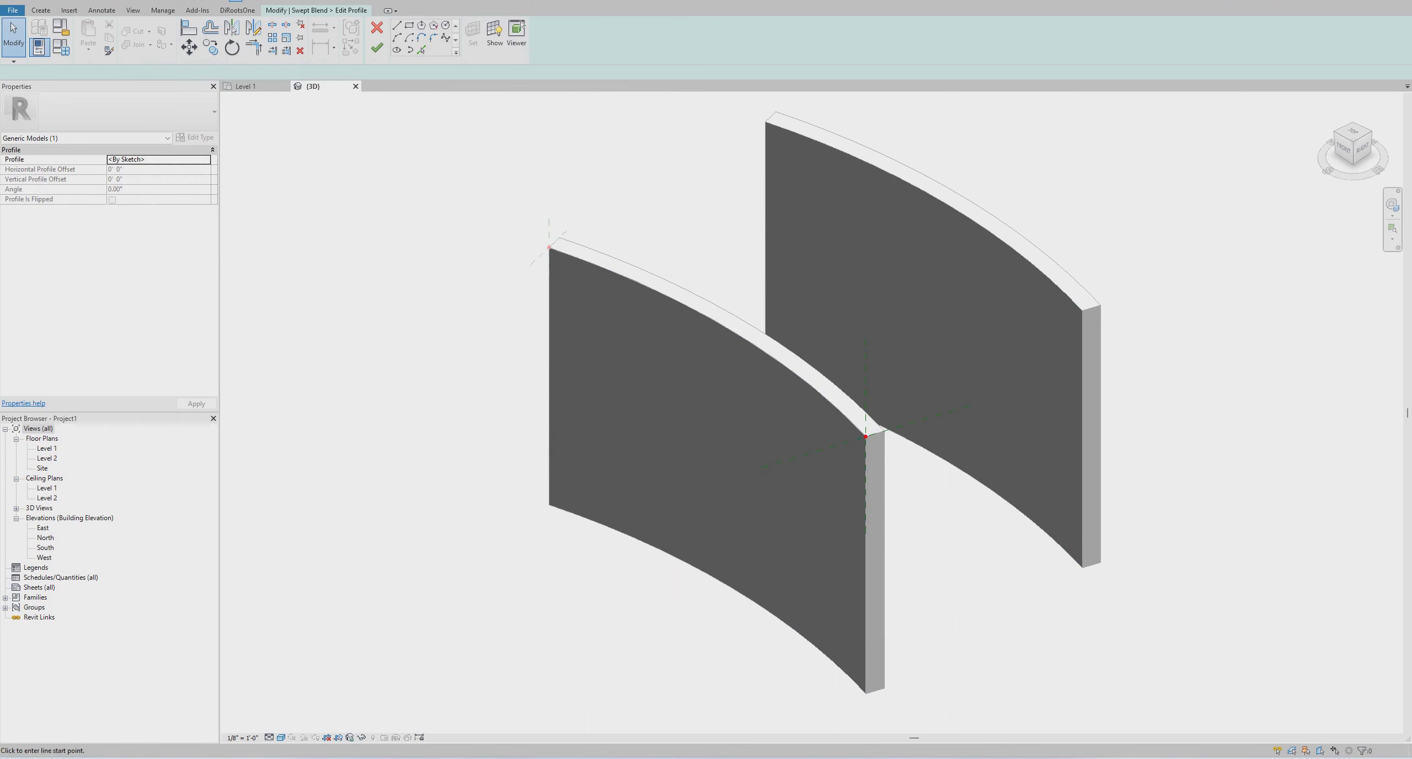
left_click(866, 436)
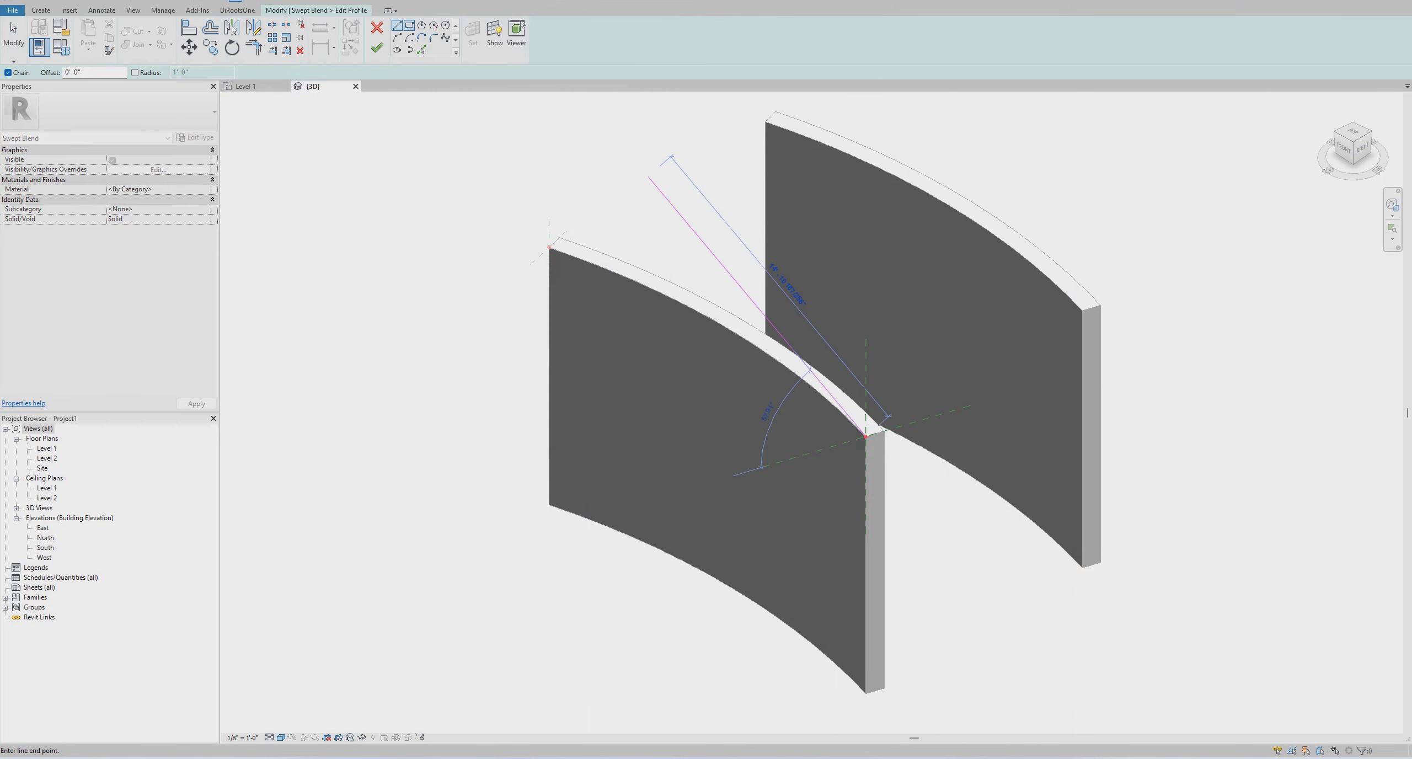
key("Escape")
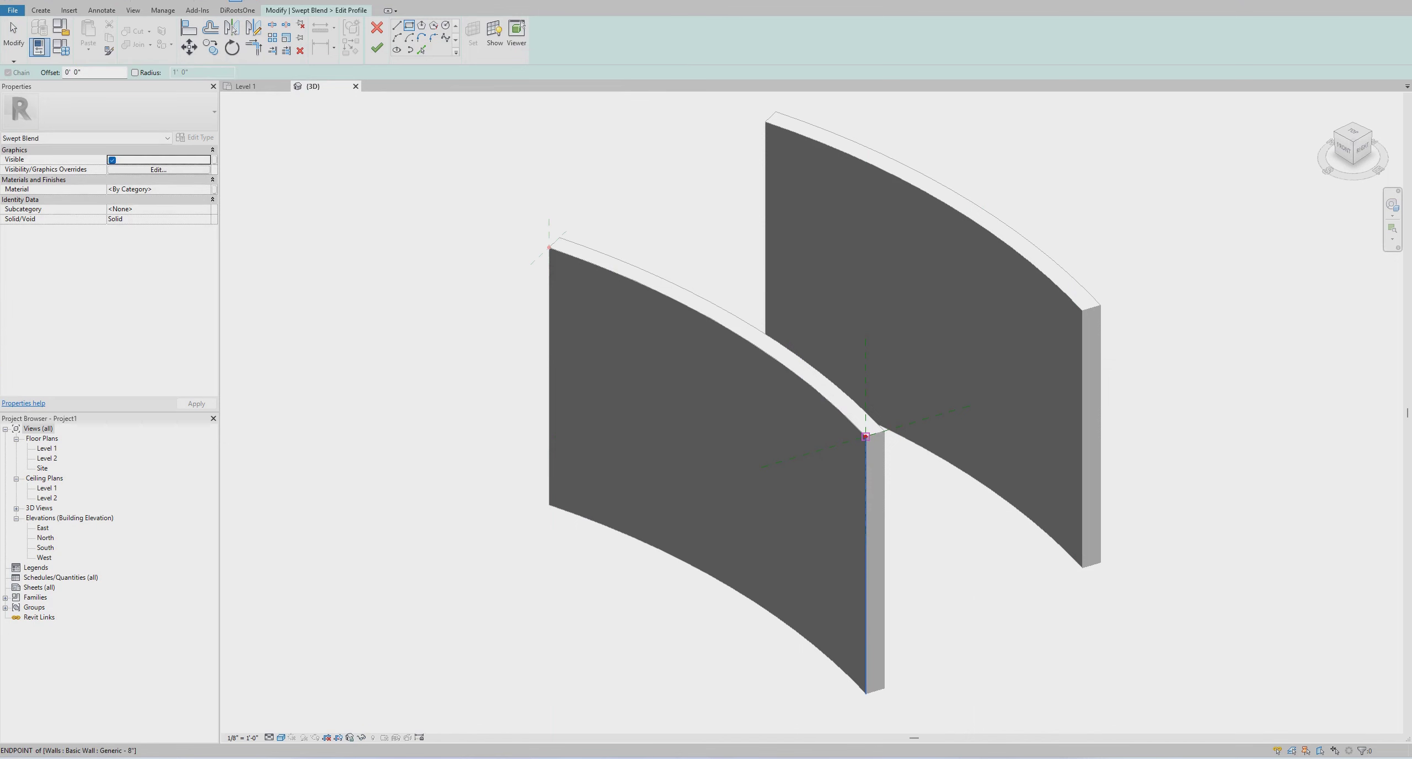
left_click(865, 435)
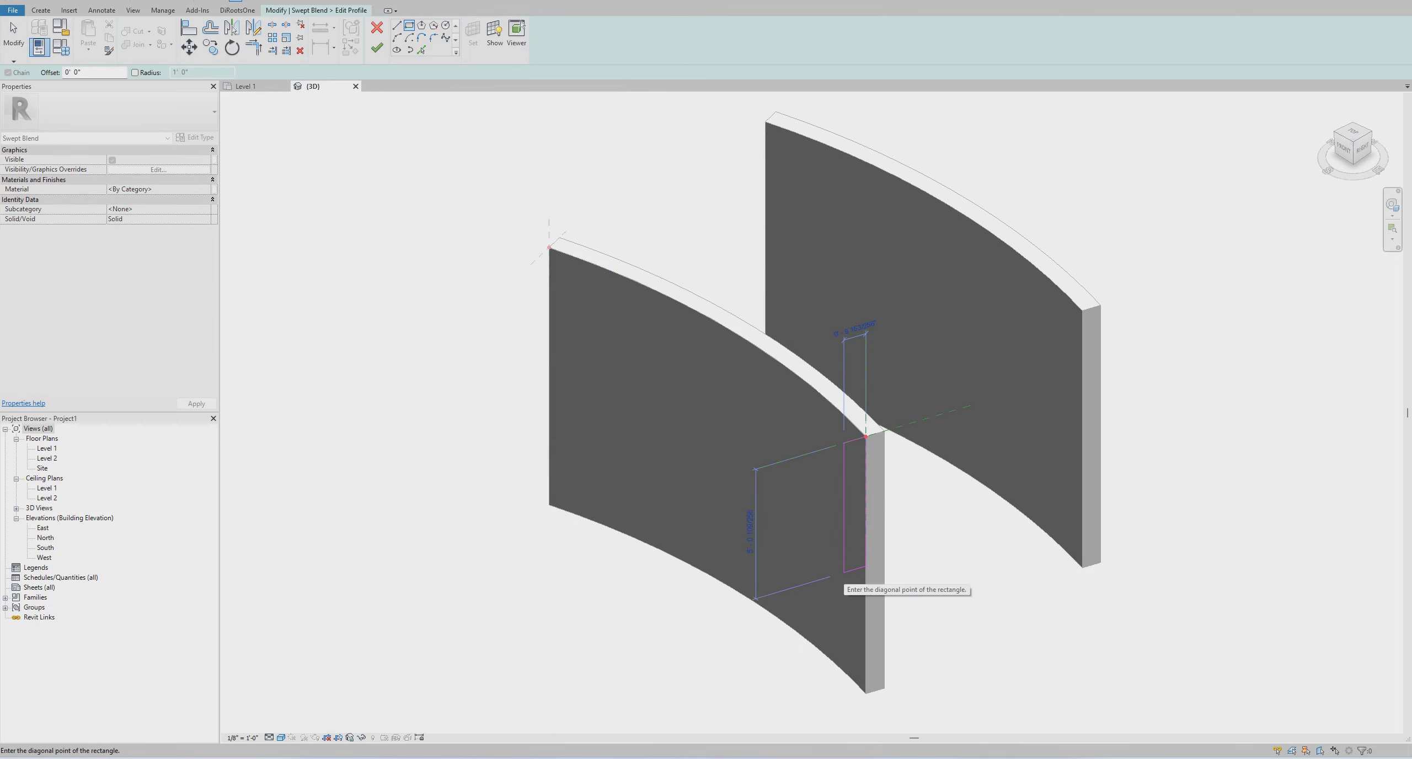
scroll(844, 571, "up", 2)
scroll(843, 557, "up", 1)
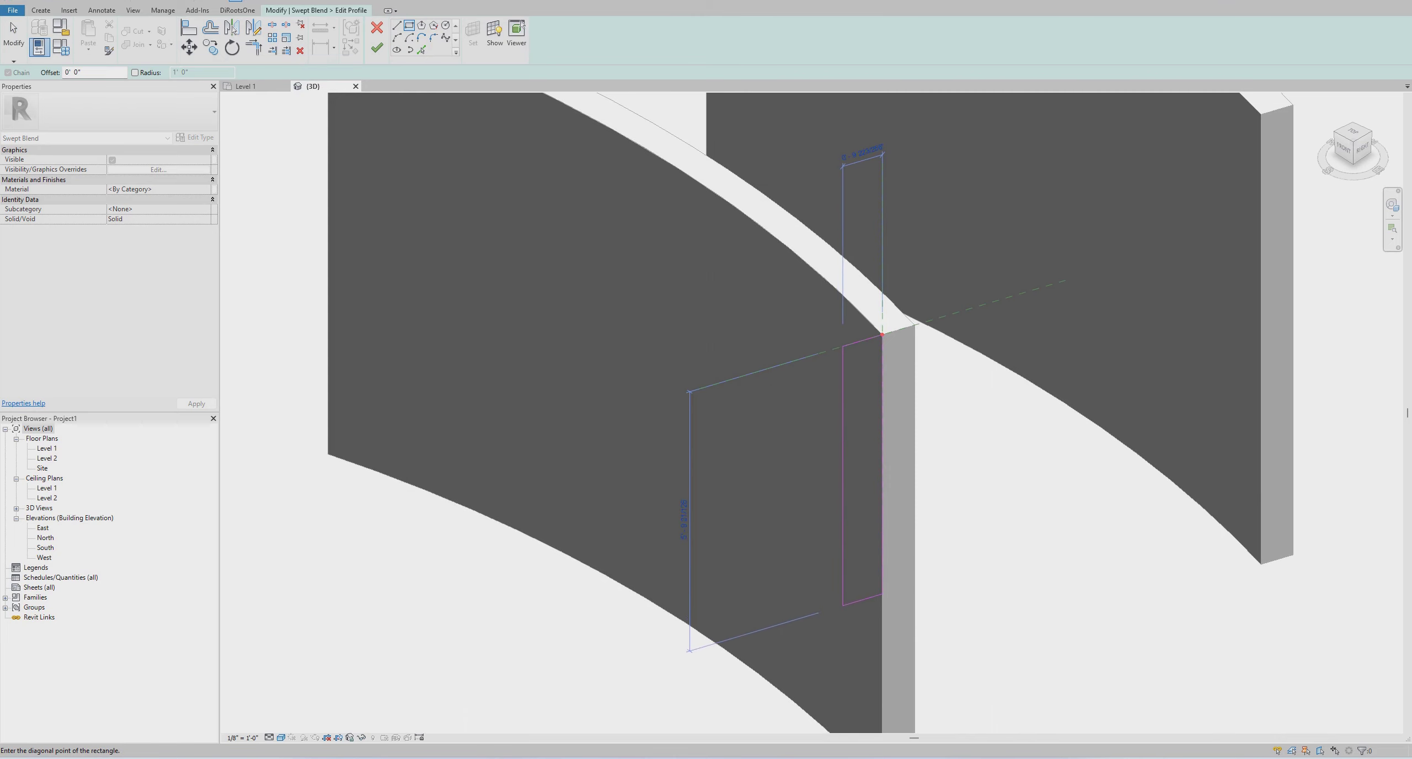
left_click(843, 606)
scroll(844, 604, "down", 3)
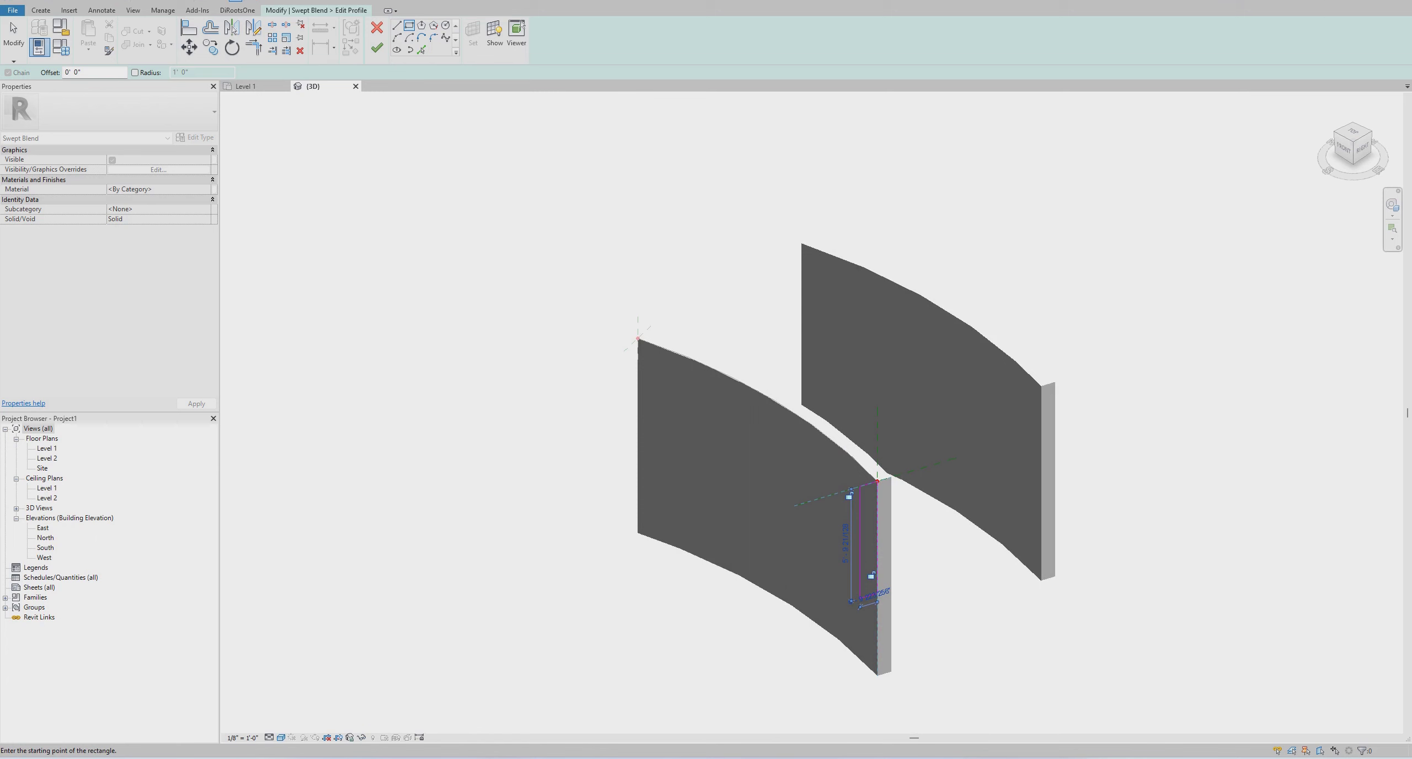
left_click(376, 48)
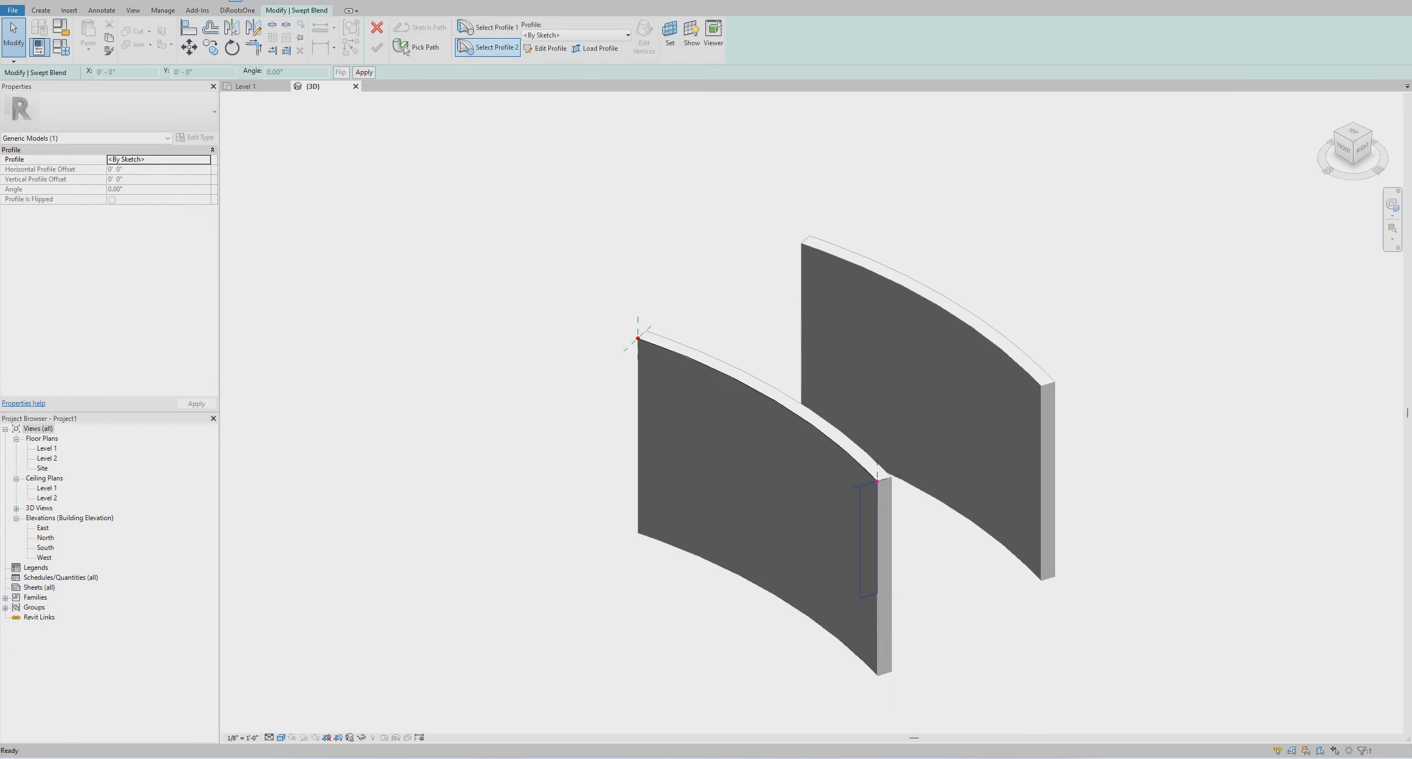
Step: Sketch a rectangular second profile at the far end of the sweep path
left_click(488, 48)
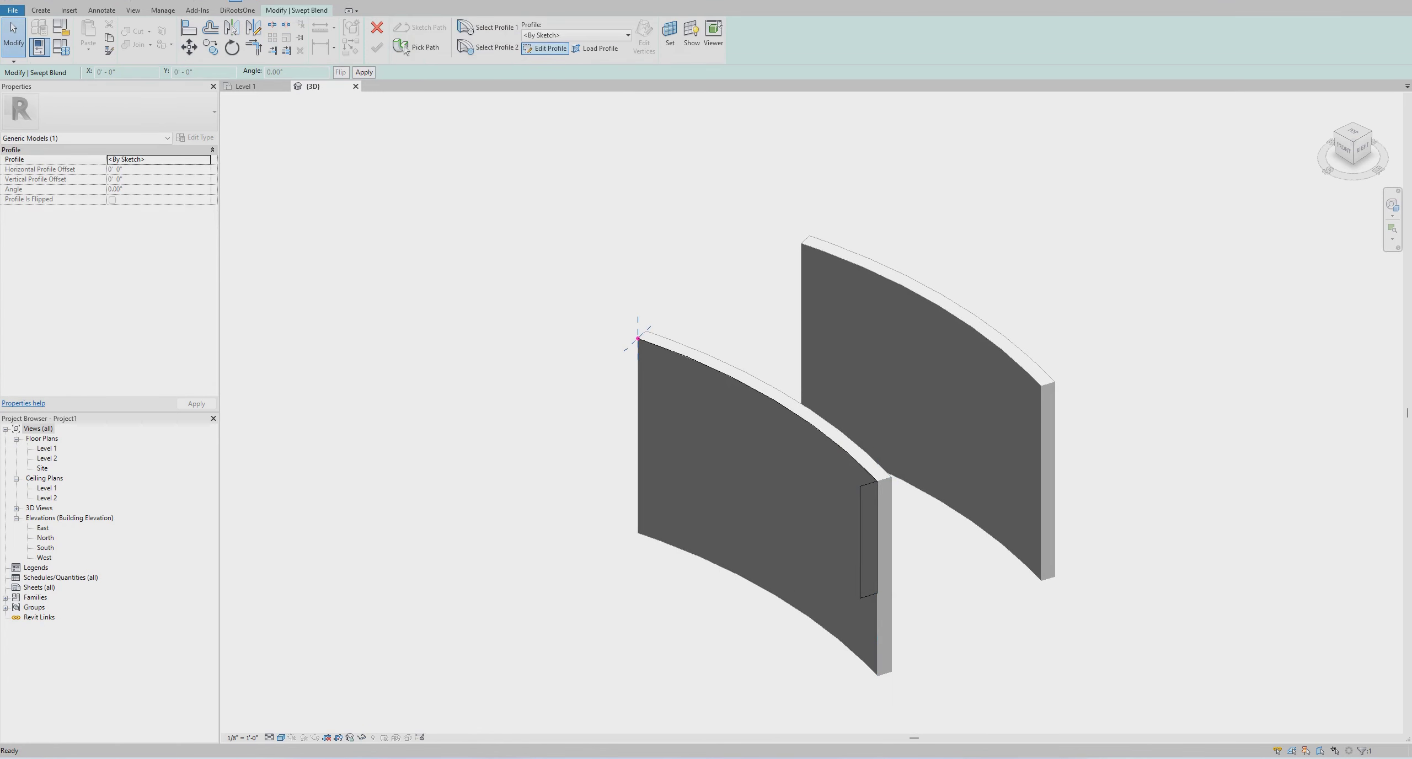
left_click(545, 48)
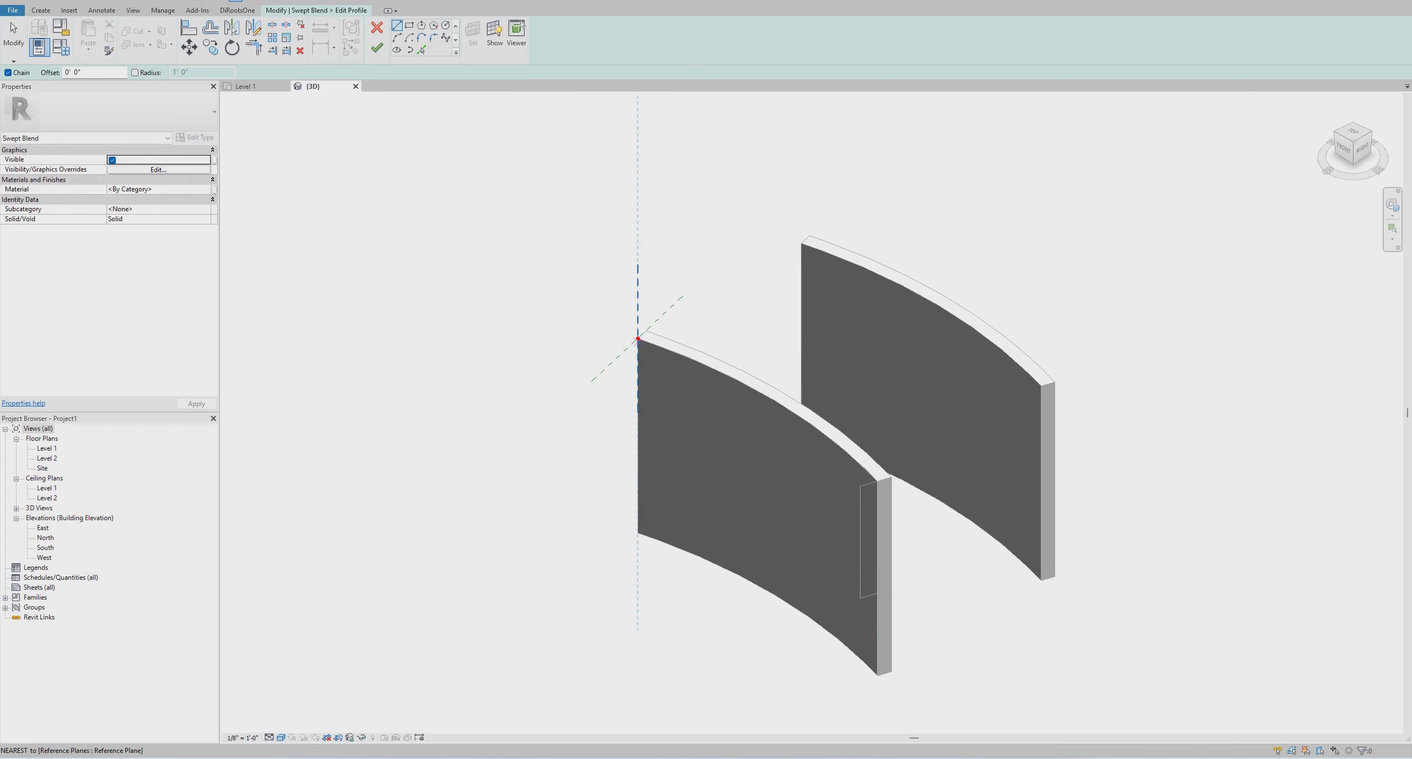
left_click(409, 25)
left_click(638, 338)
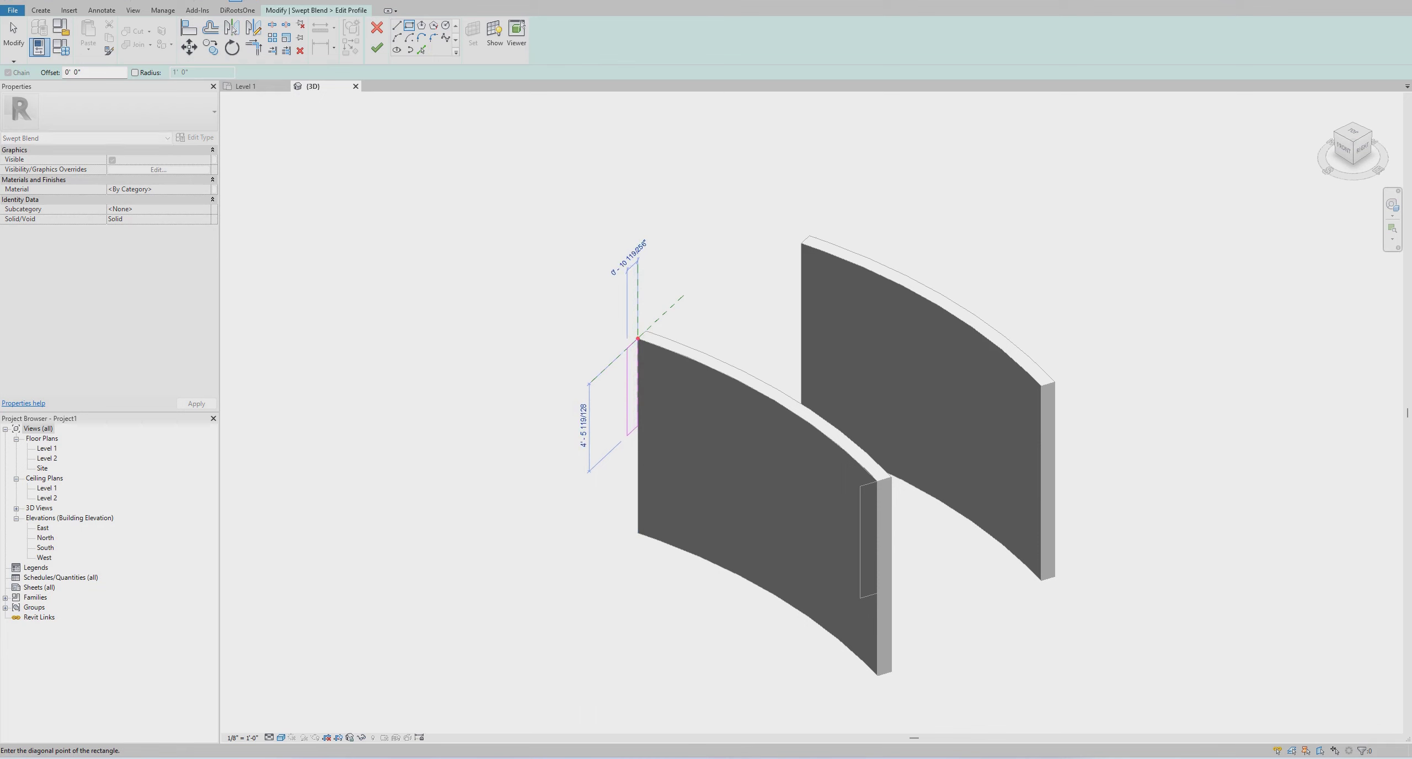
left_click(627, 435)
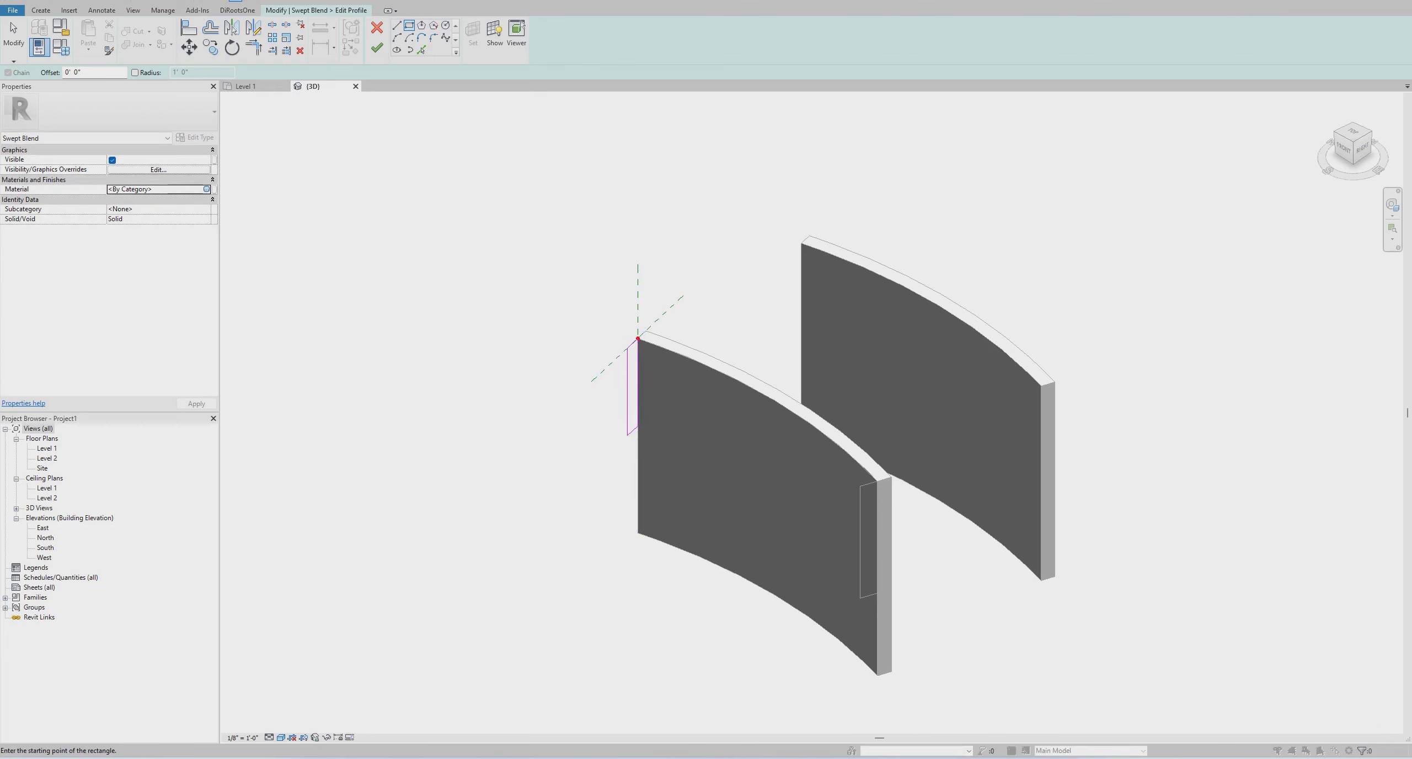
Step: Assign Acoustic Ceiling Tile 24 x 24 material, then finish the profile and the swept blend
left_click(206, 189)
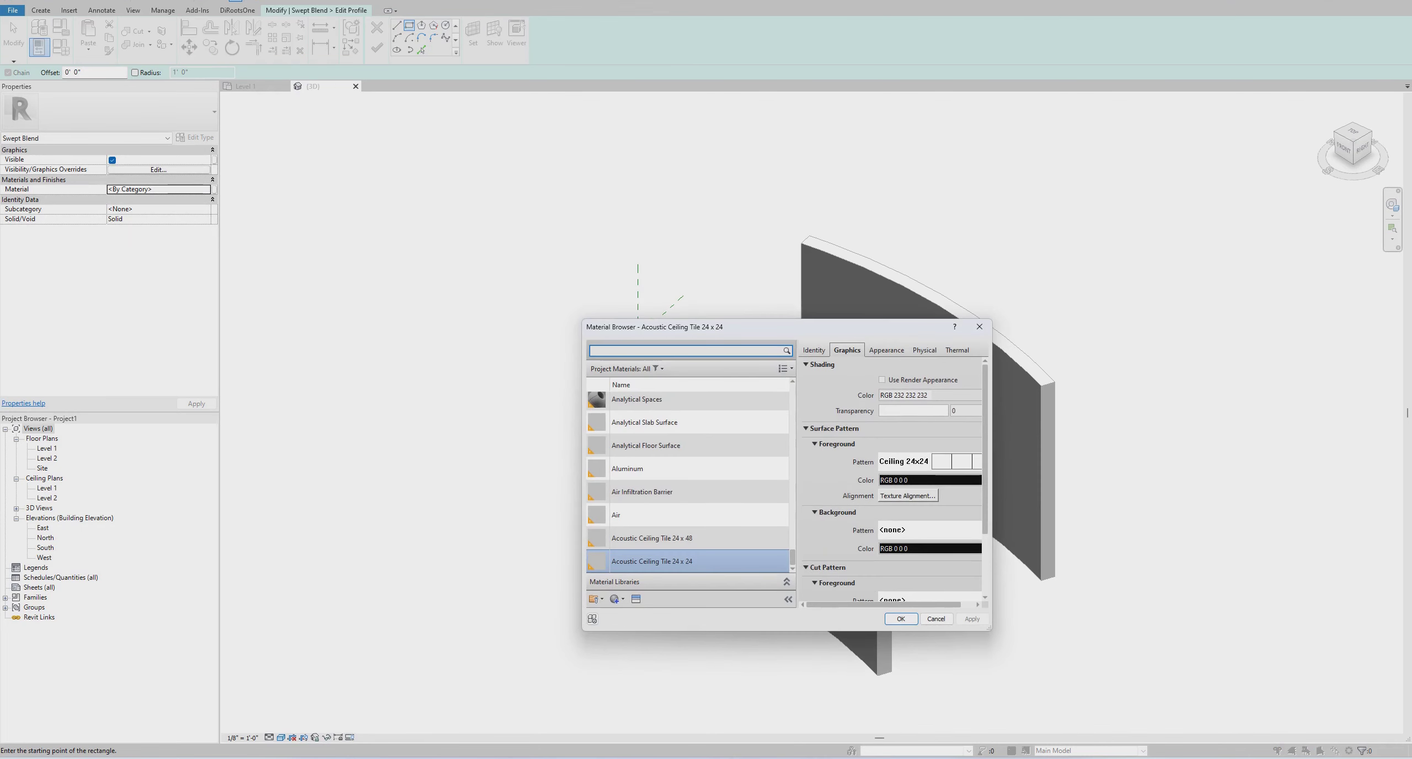
left_click(658, 369)
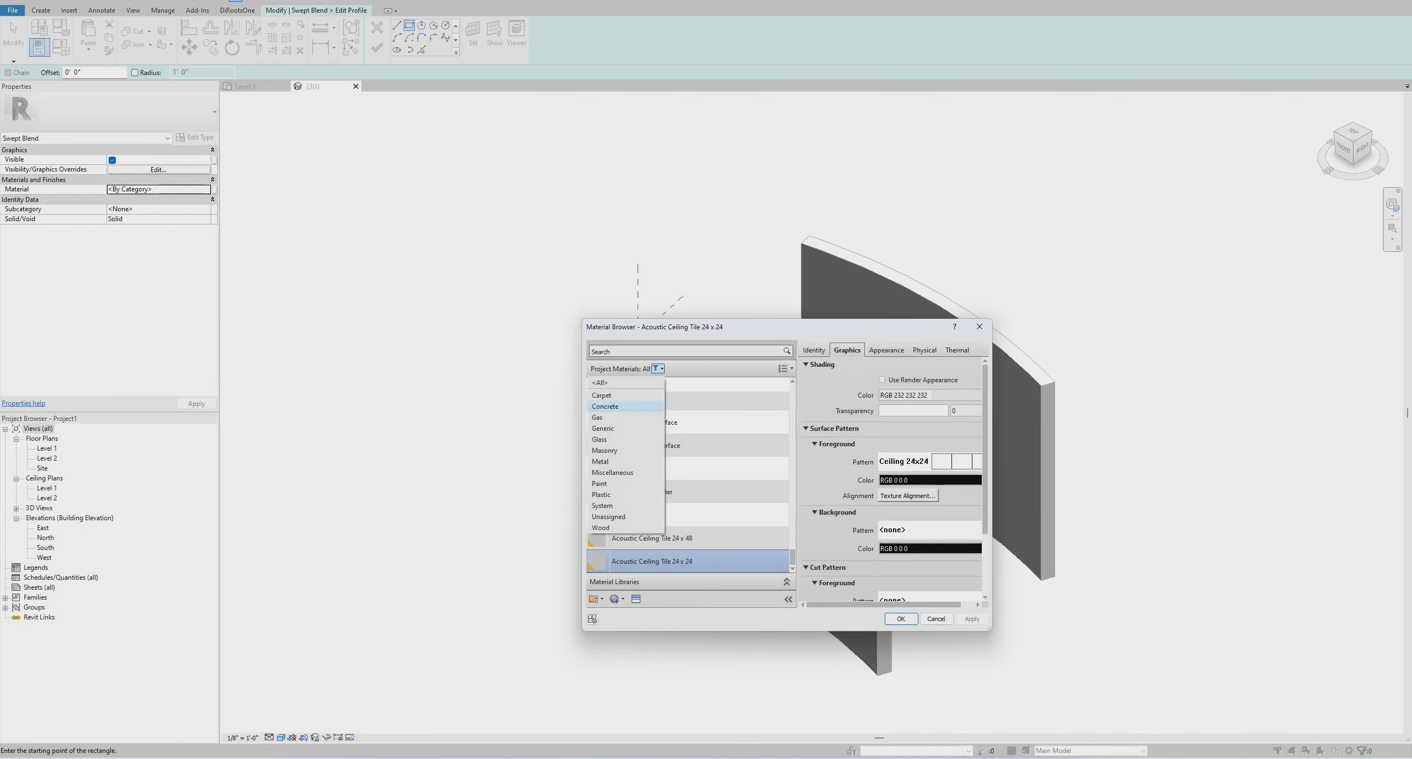
left_click(601, 528)
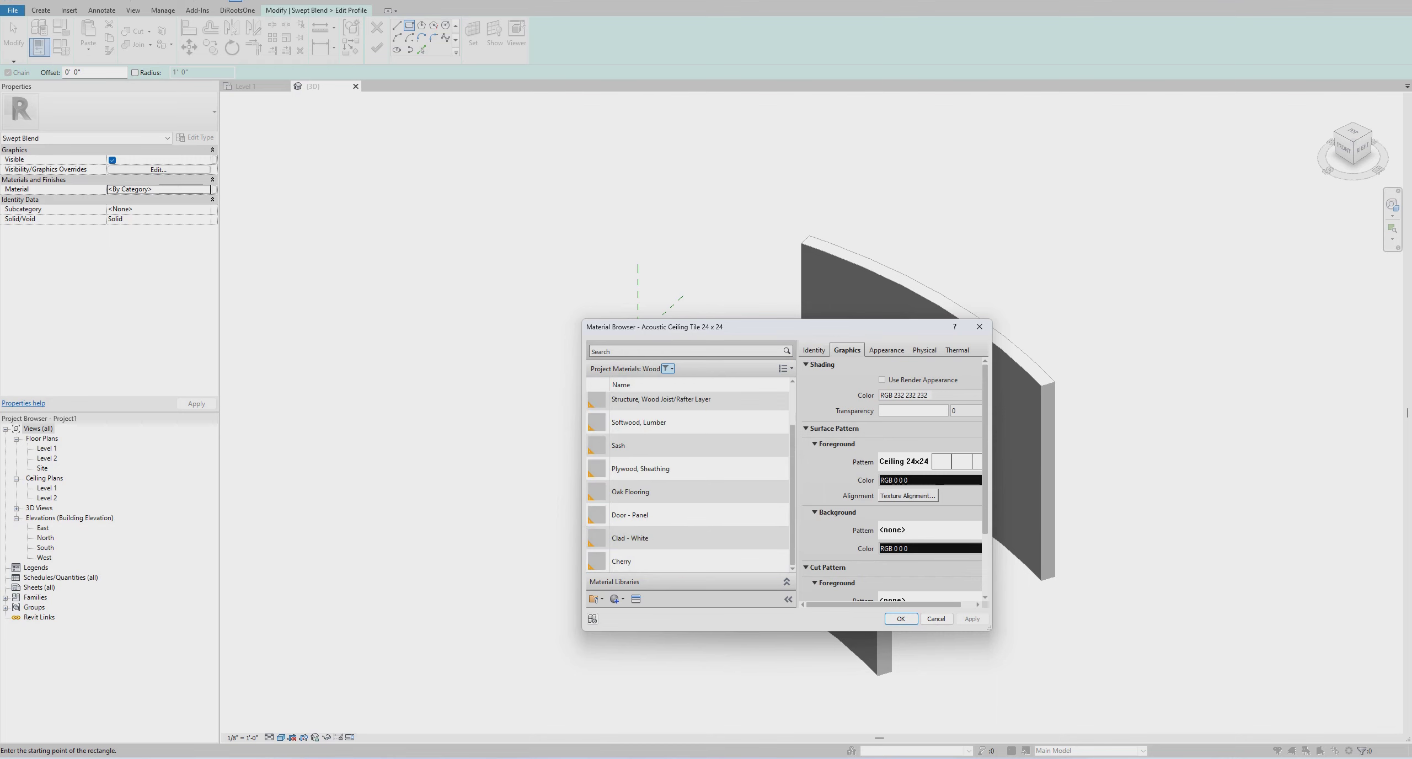
key("Return")
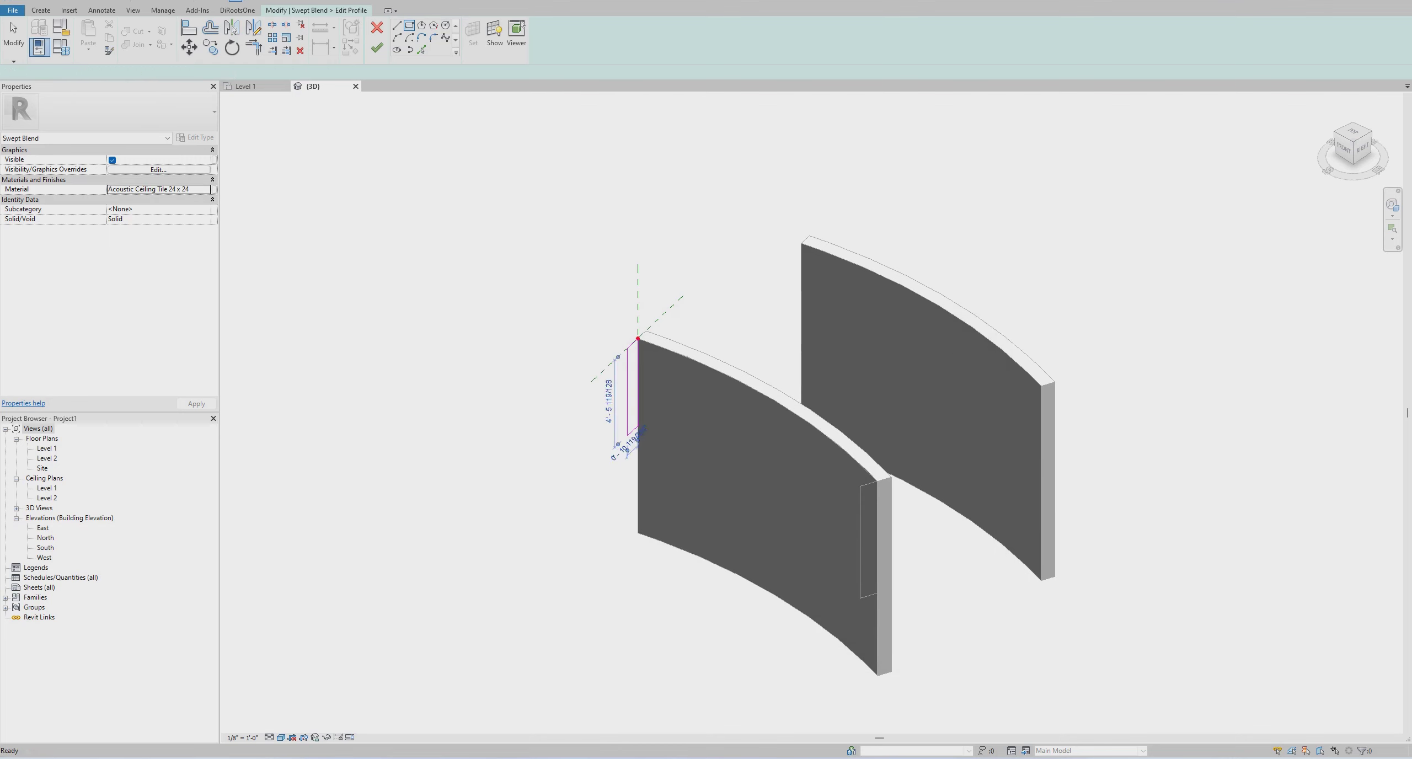
left_click(377, 48)
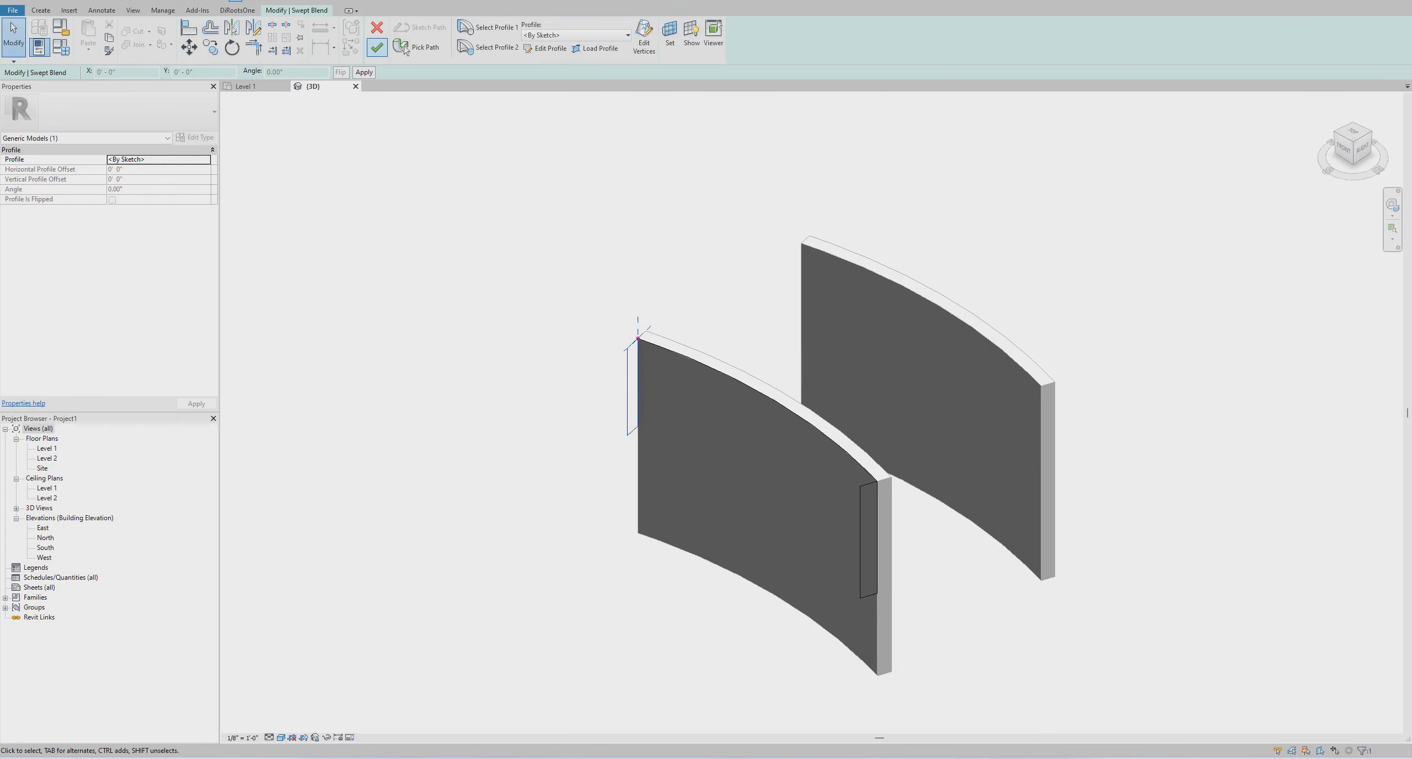
left_click(377, 48)
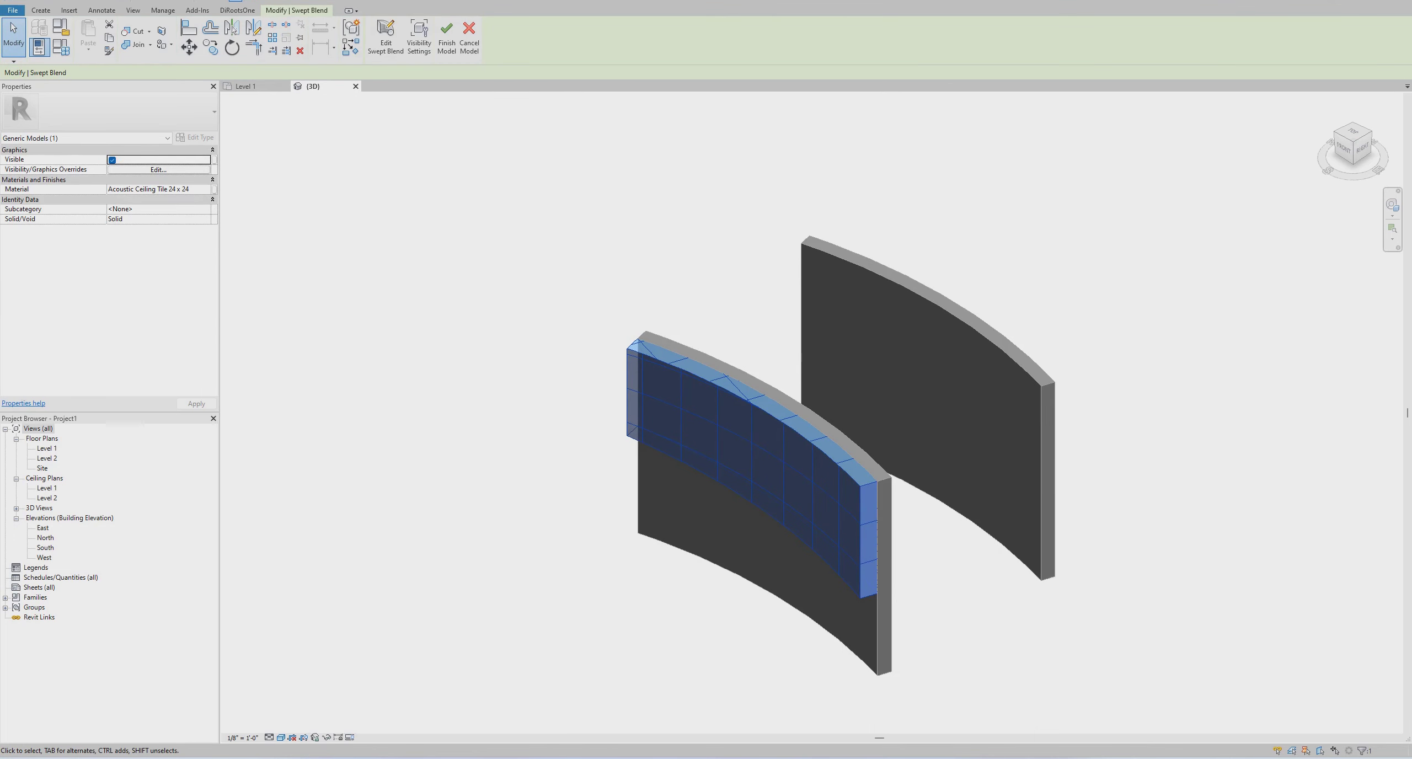
Step: Orbit and zoom around the new swept blend solid to inspect it on the curved walls
key("Escape")
mouse_move(828, 442)
middle_mouse_down("shift")
mouse_move(861, 436)
mouse_move(838, 441)
middle_mouse_up("shift")
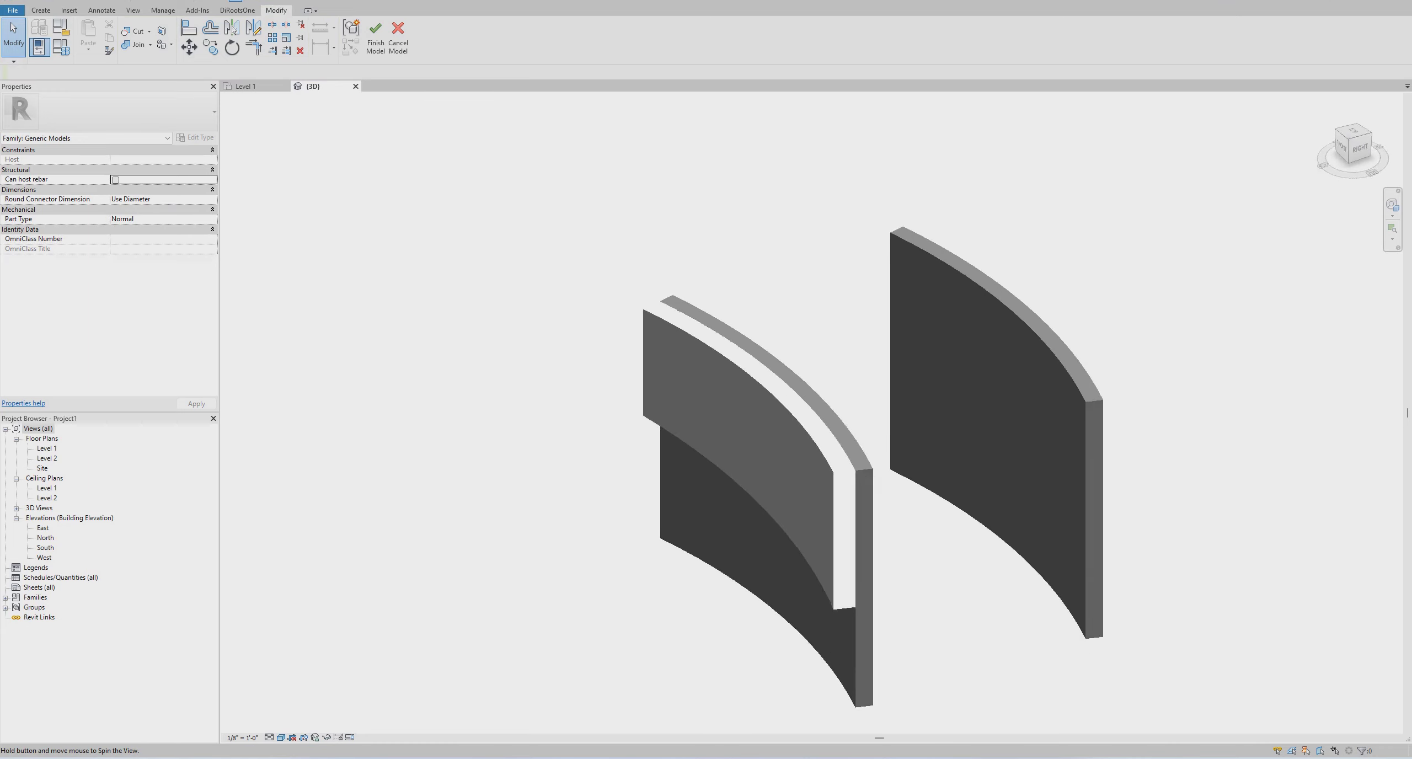
scroll(851, 470, "up", 2)
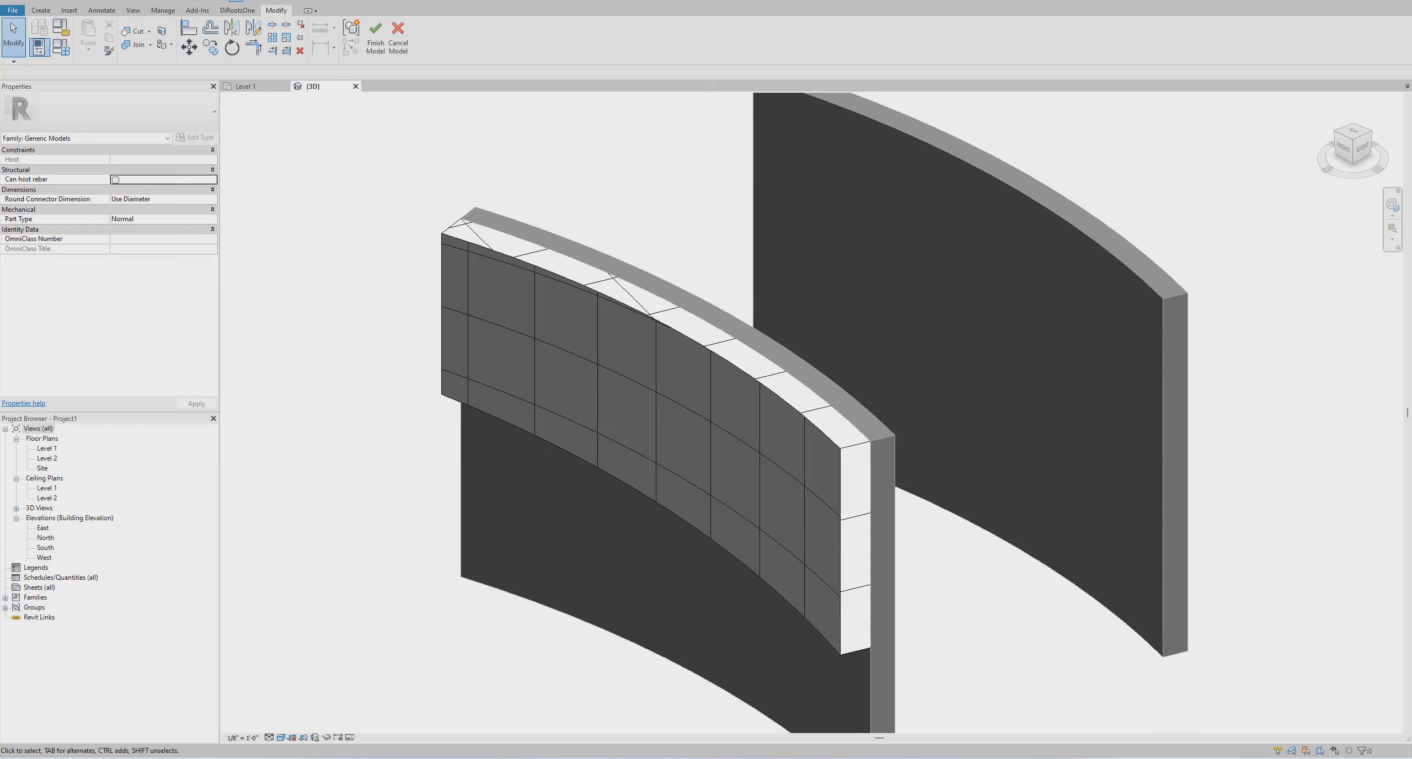
scroll(835, 463, "up", 2)
scroll(835, 464, "up", 1)
scroll(932, 474, "down", 3)
scroll(933, 475, "up", 2)
scroll(842, 490, "down", 2)
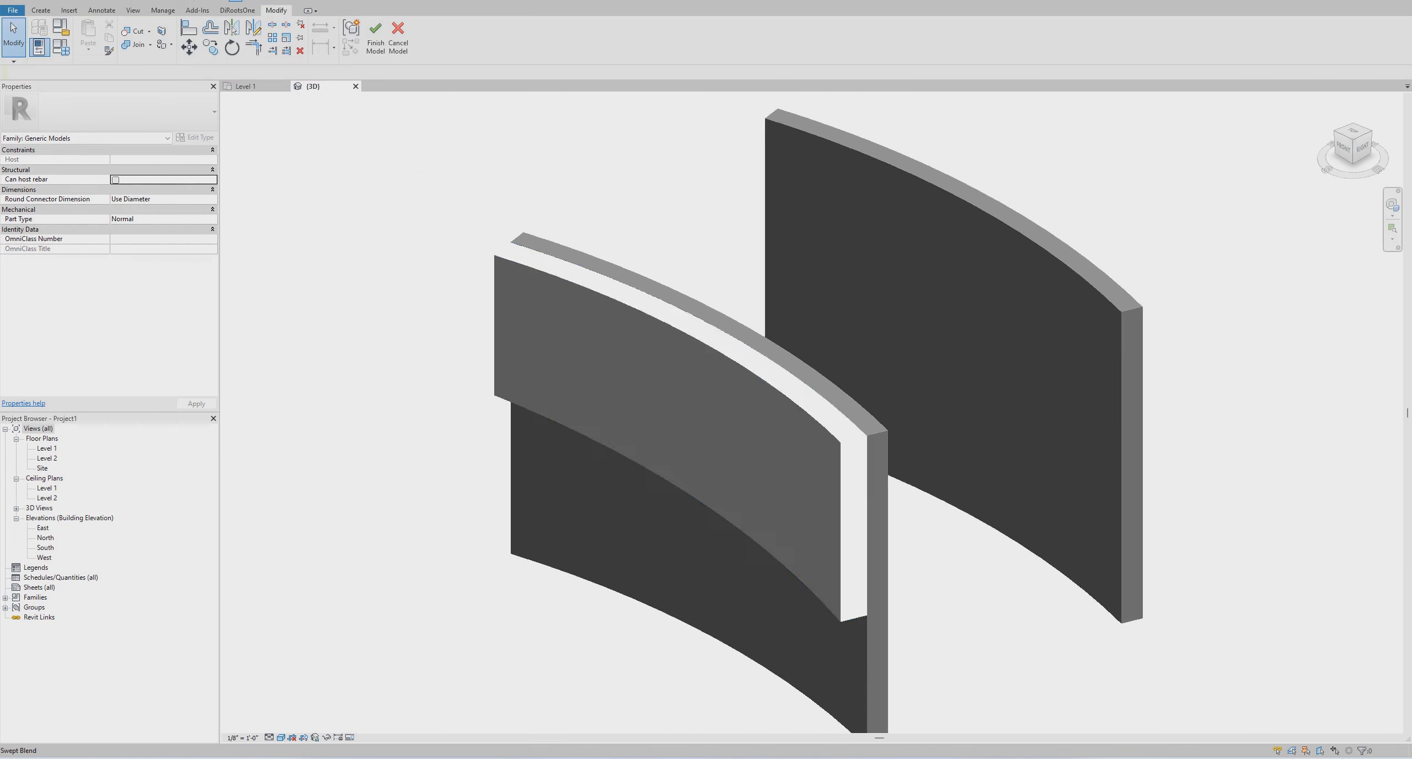
scroll(842, 490, "down", 1)
mouse_move(842, 490)
middle_mouse_down("shift")
mouse_move(993, 490)
mouse_move(850, 491)
middle_mouse_up("shift")
scroll(655, 357, "up", 2)
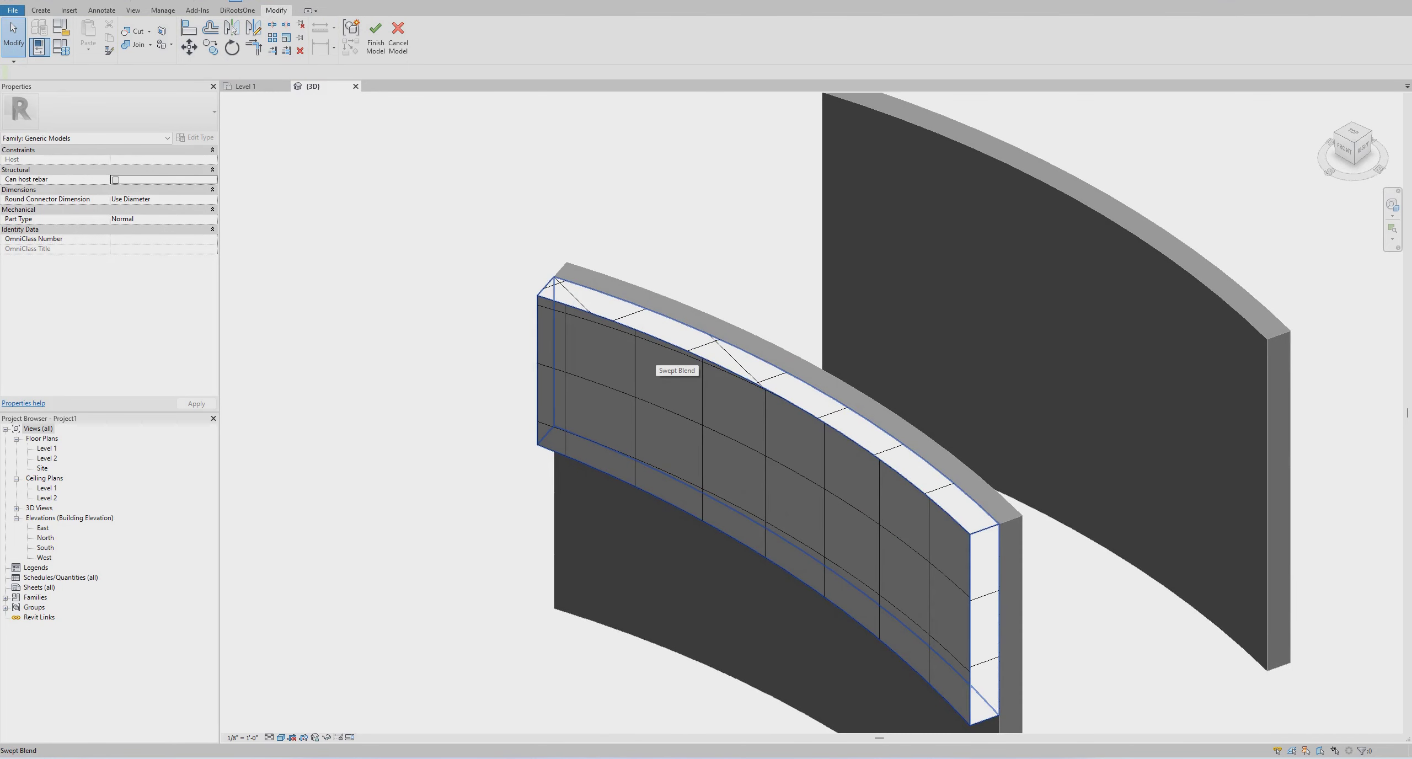
scroll(800, 375, "down", 1)
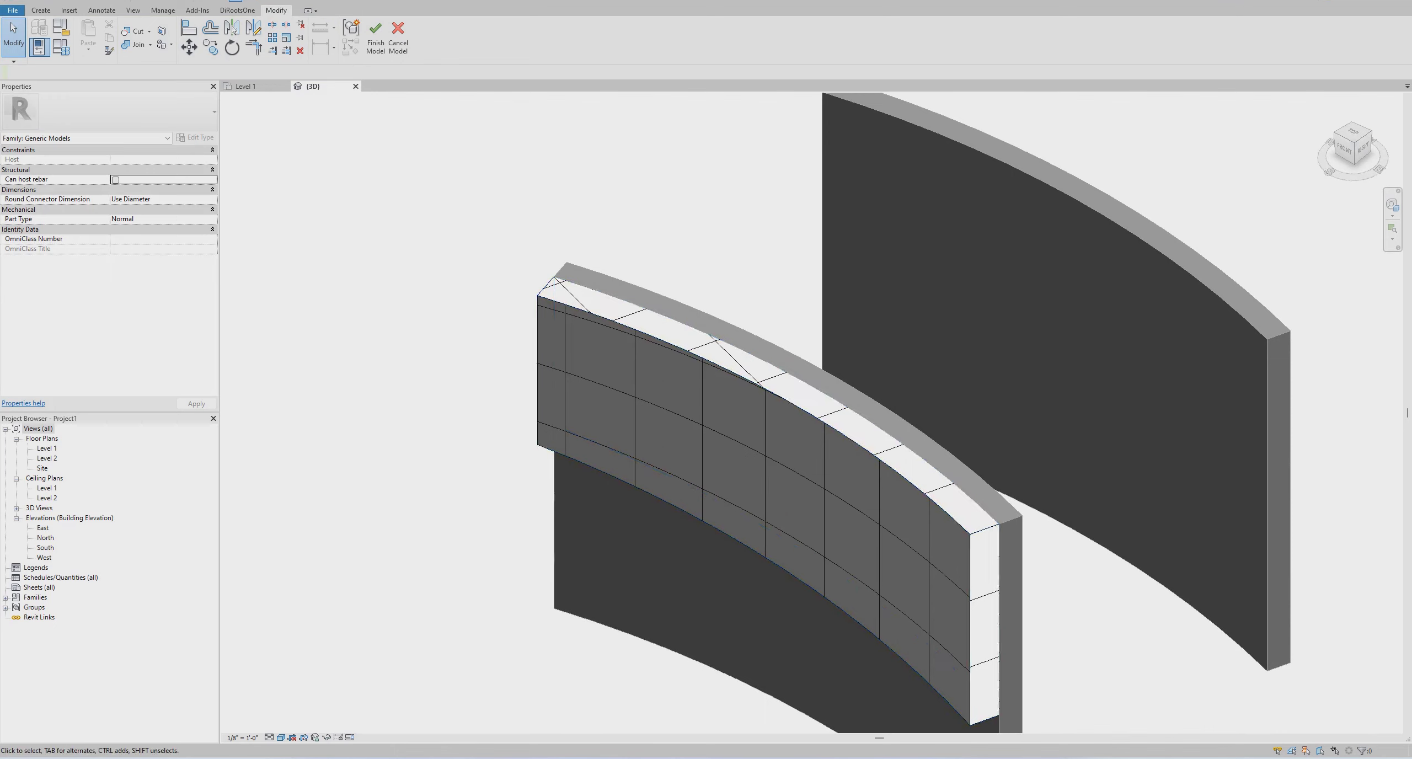
scroll(816, 436, "up", 1)
scroll(815, 436, "down", 2)
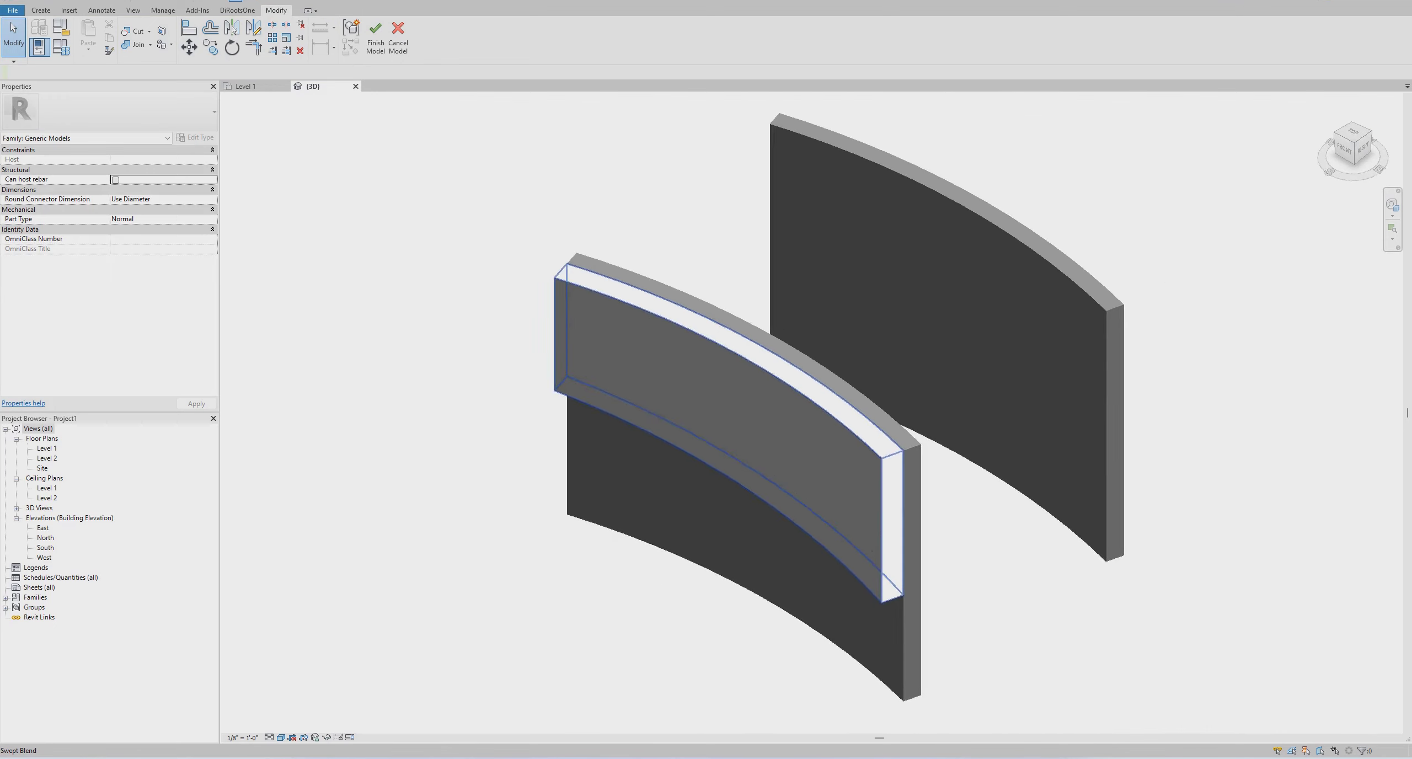
Step: Orbit to a side view of both walls and finish in-place model AA
middle_click_drag(795, 386, 580, 304, "shift")
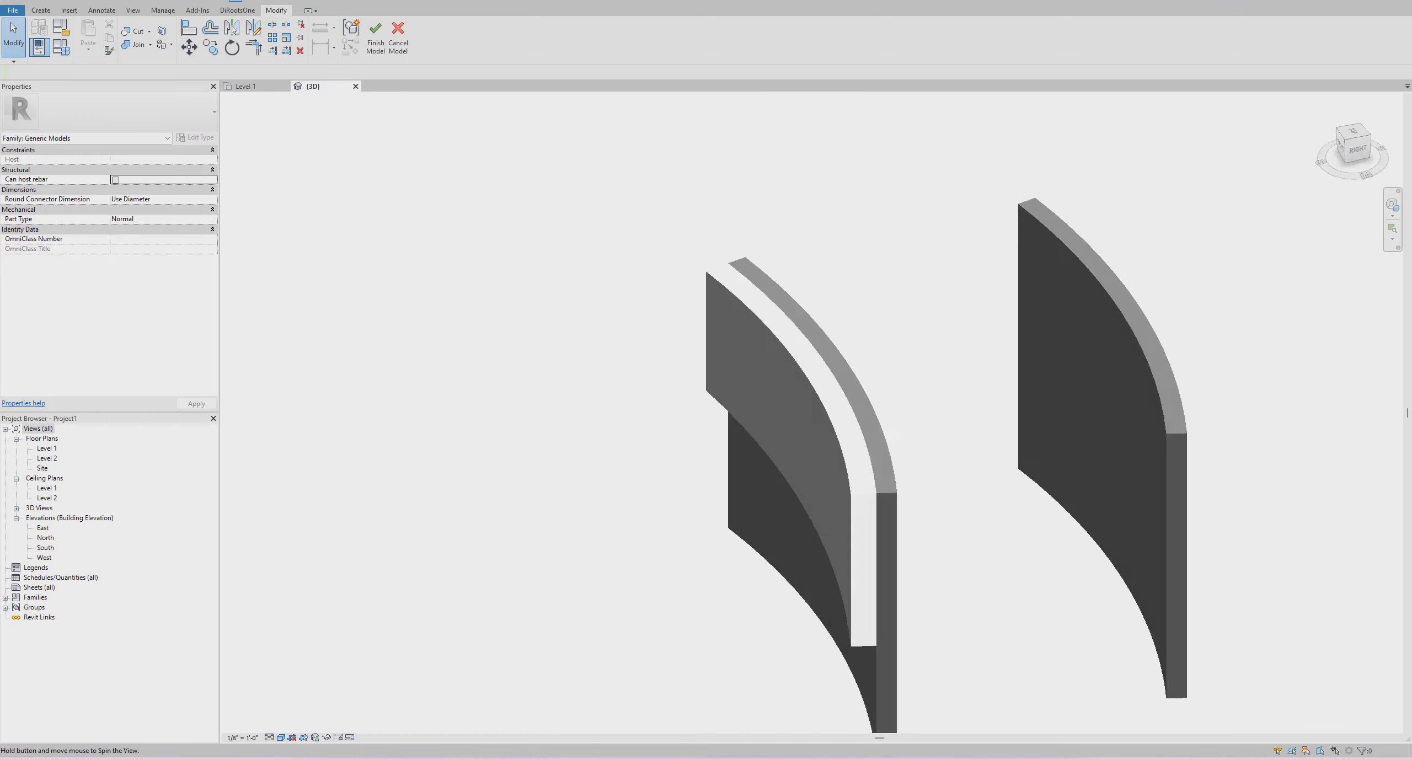
scroll(580, 303, "up", 2)
scroll(857, 504, "down", 1)
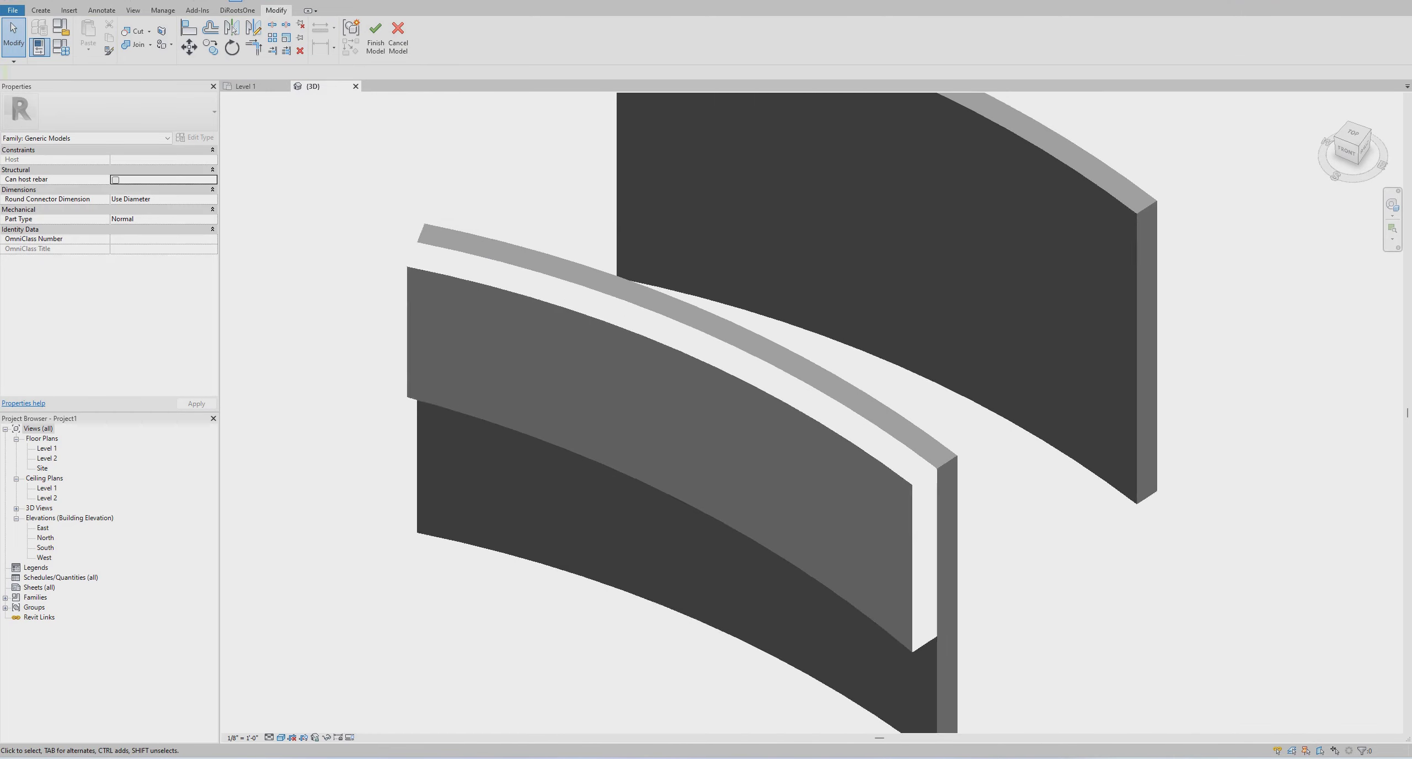
scroll(857, 503, "down", 1)
scroll(925, 452, "up", 1)
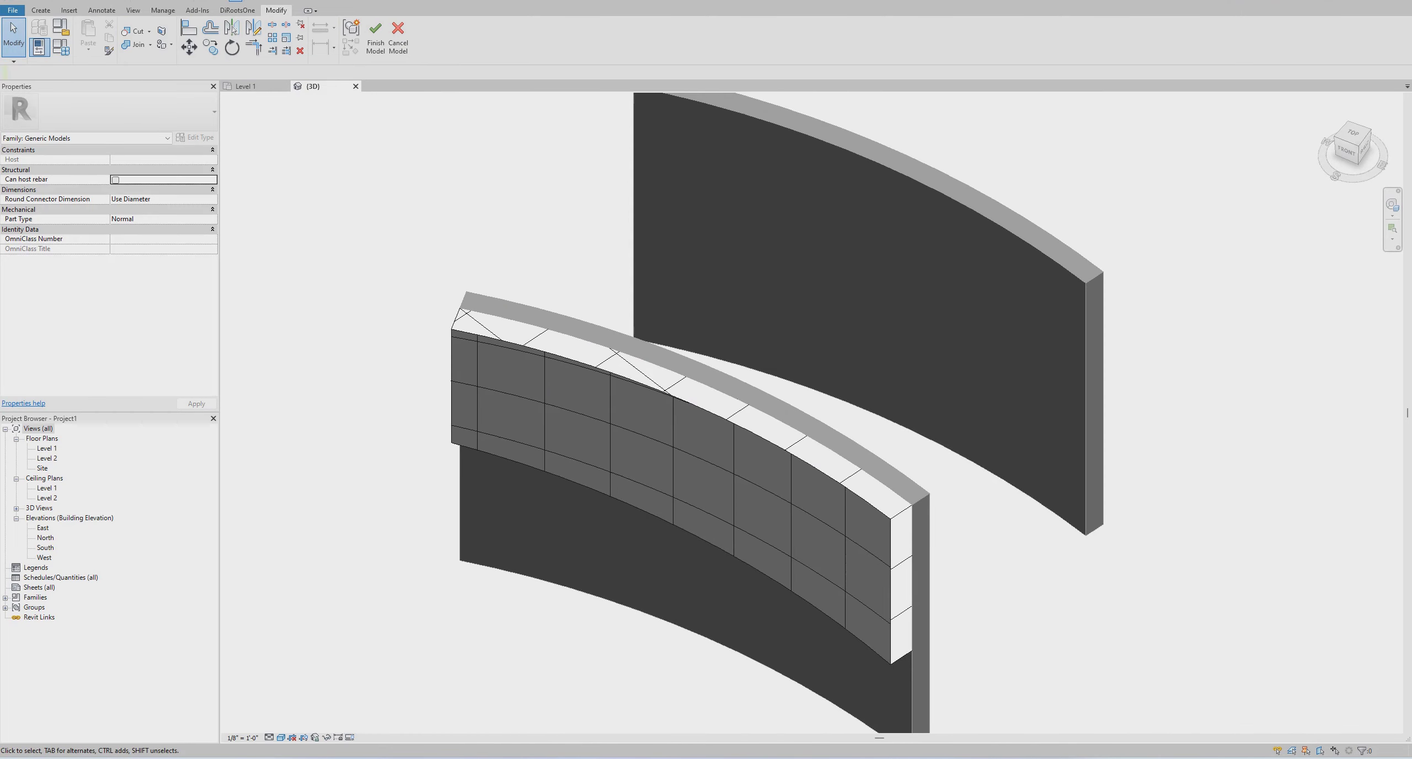
scroll(905, 496, "down", 2)
scroll(905, 496, "up", 1)
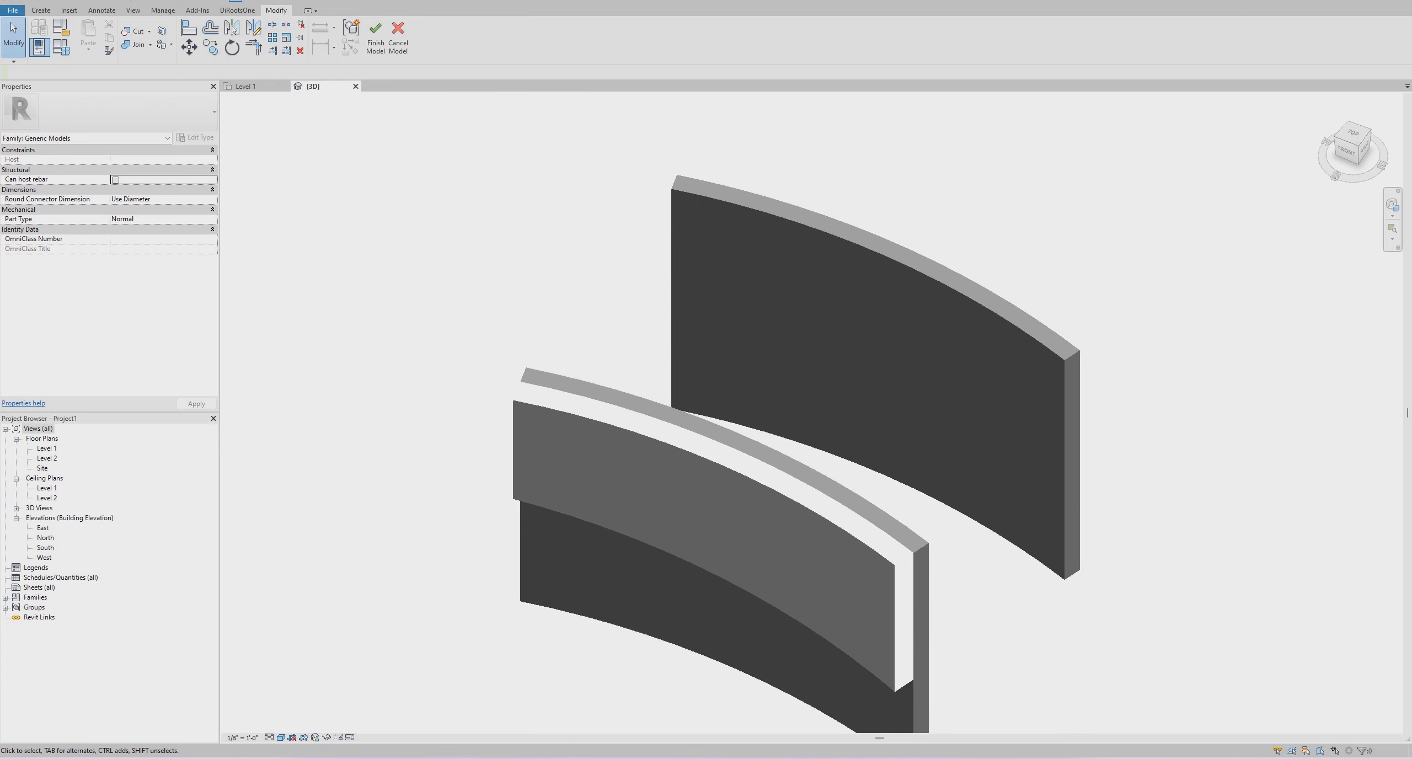
left_click(375, 38)
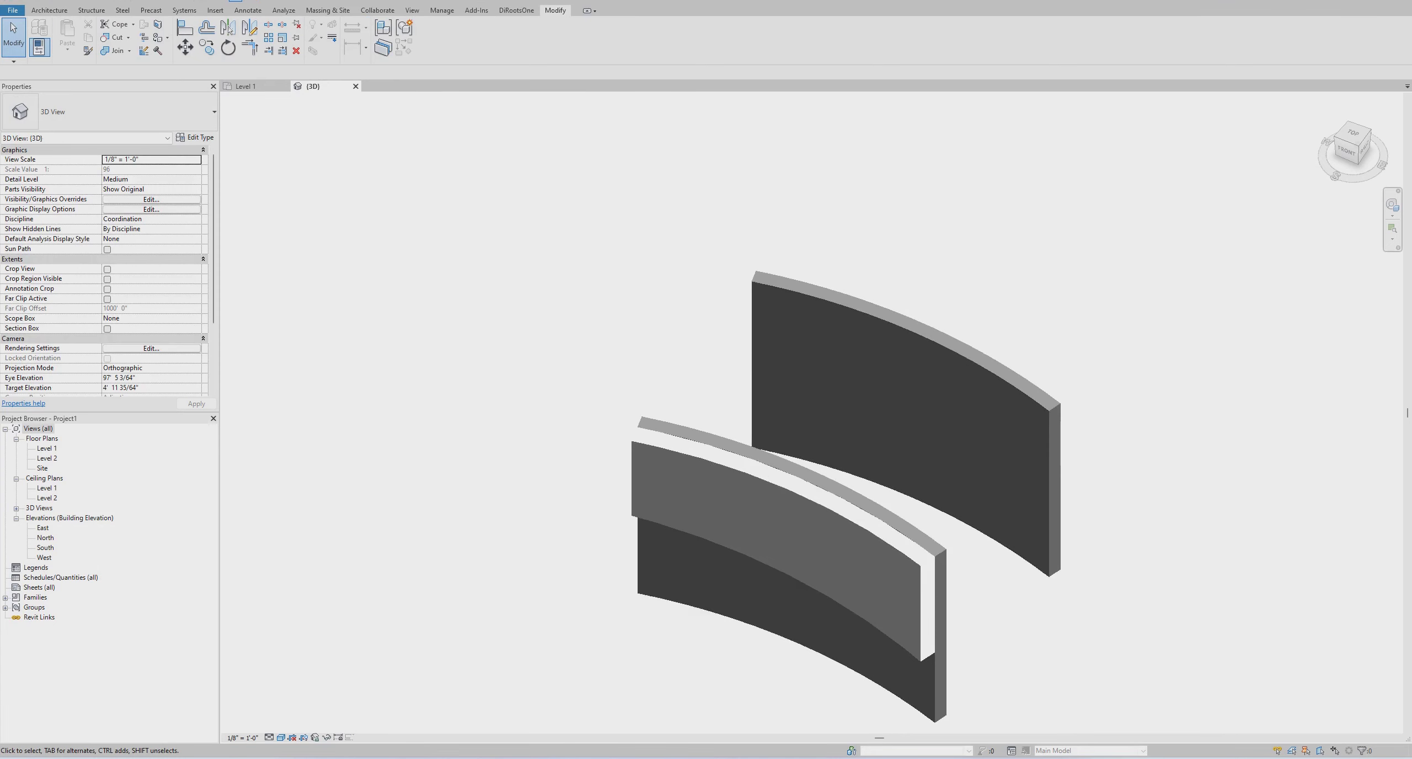
Step: Start an in-place Generic Models model and name the family BB
mouse_move(828, 497)
middle_mouse_down("shift")
mouse_move(827, 452)
mouse_move(828, 497)
middle_mouse_up("shift")
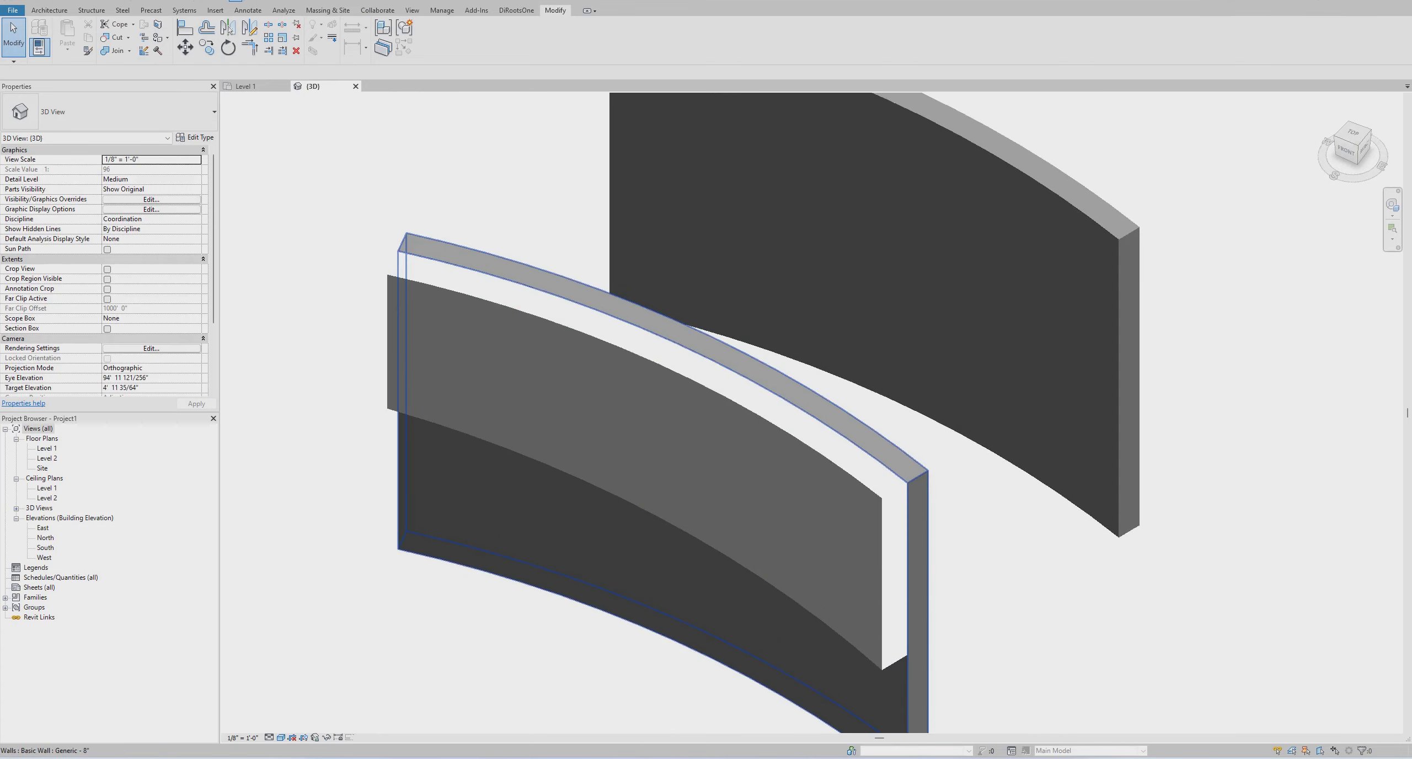
scroll(344, 546, "down", 2)
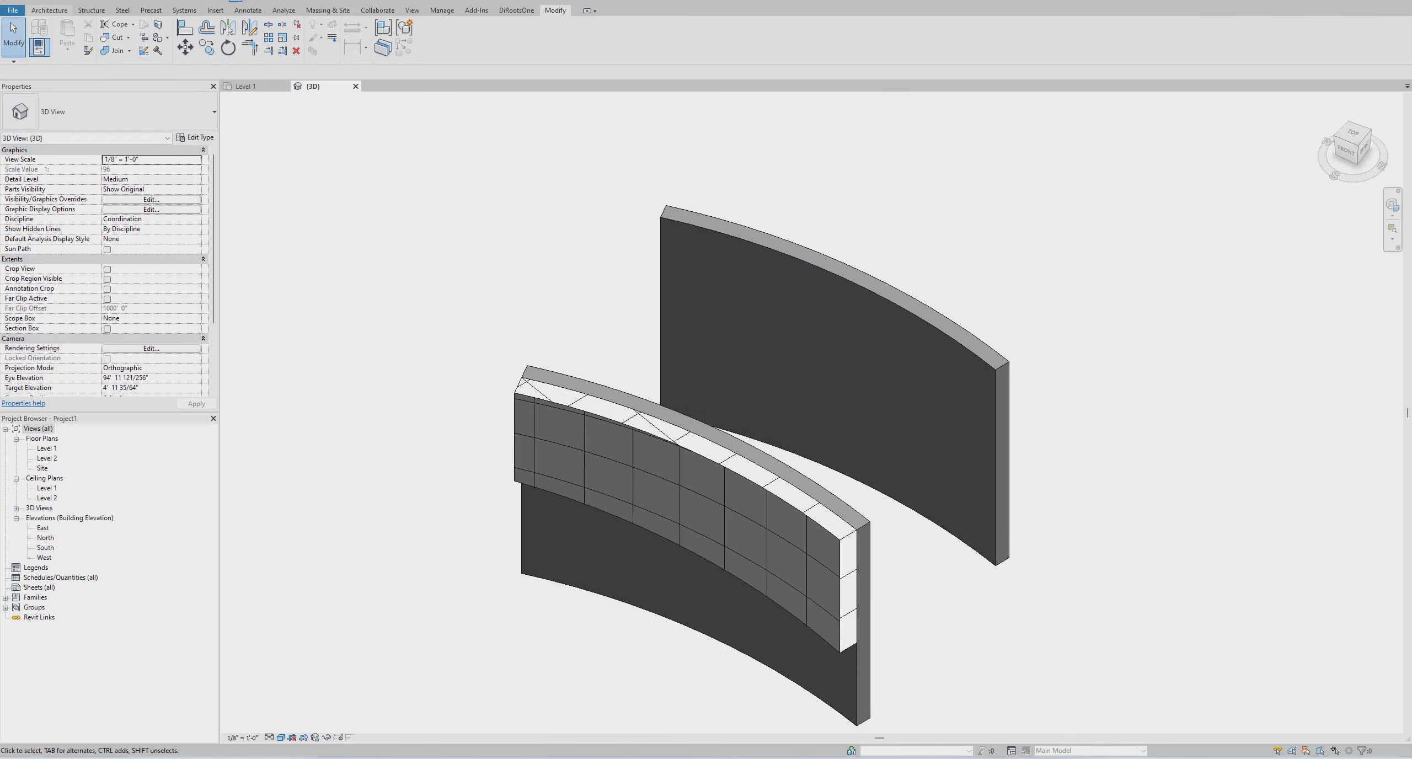
left_click(126, 49)
left_click(145, 94)
key("g")
key("Return")
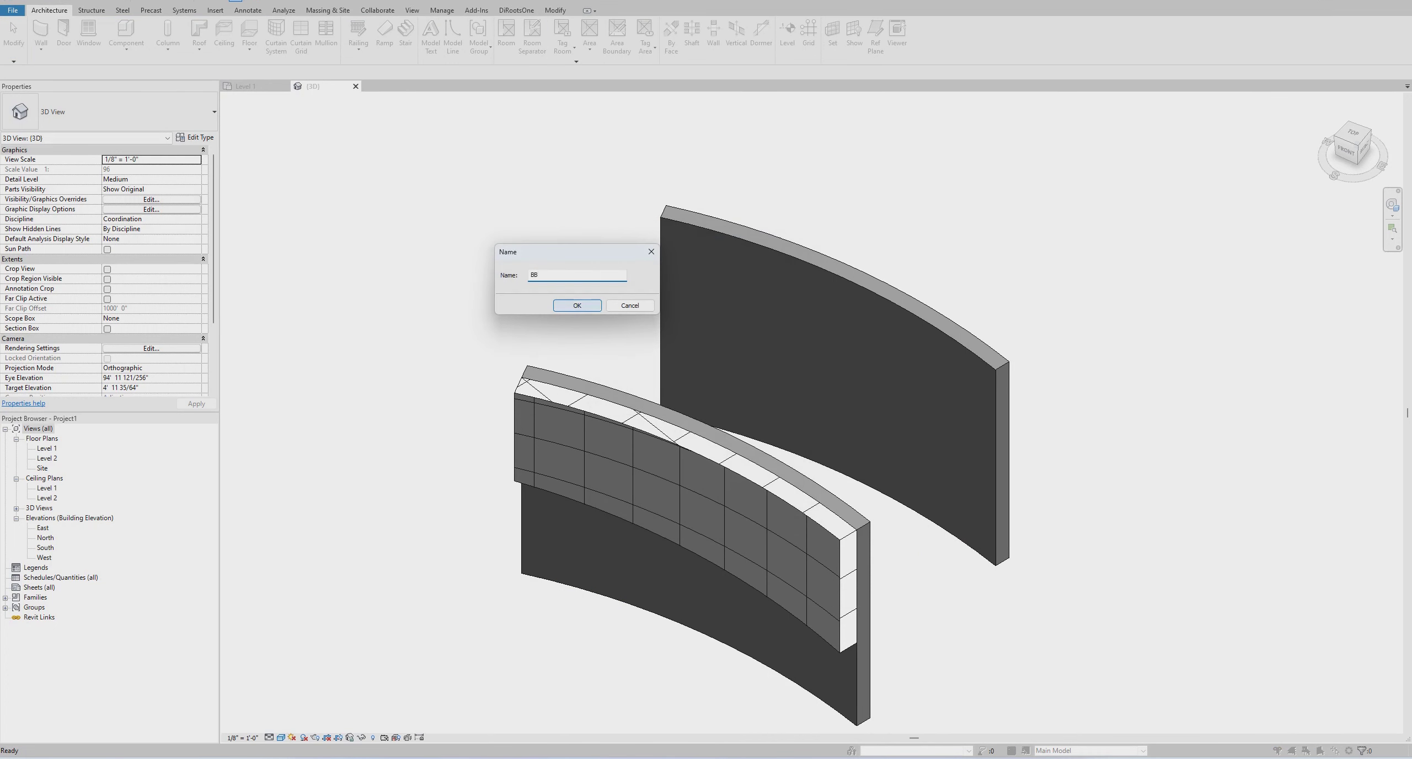
key("Return")
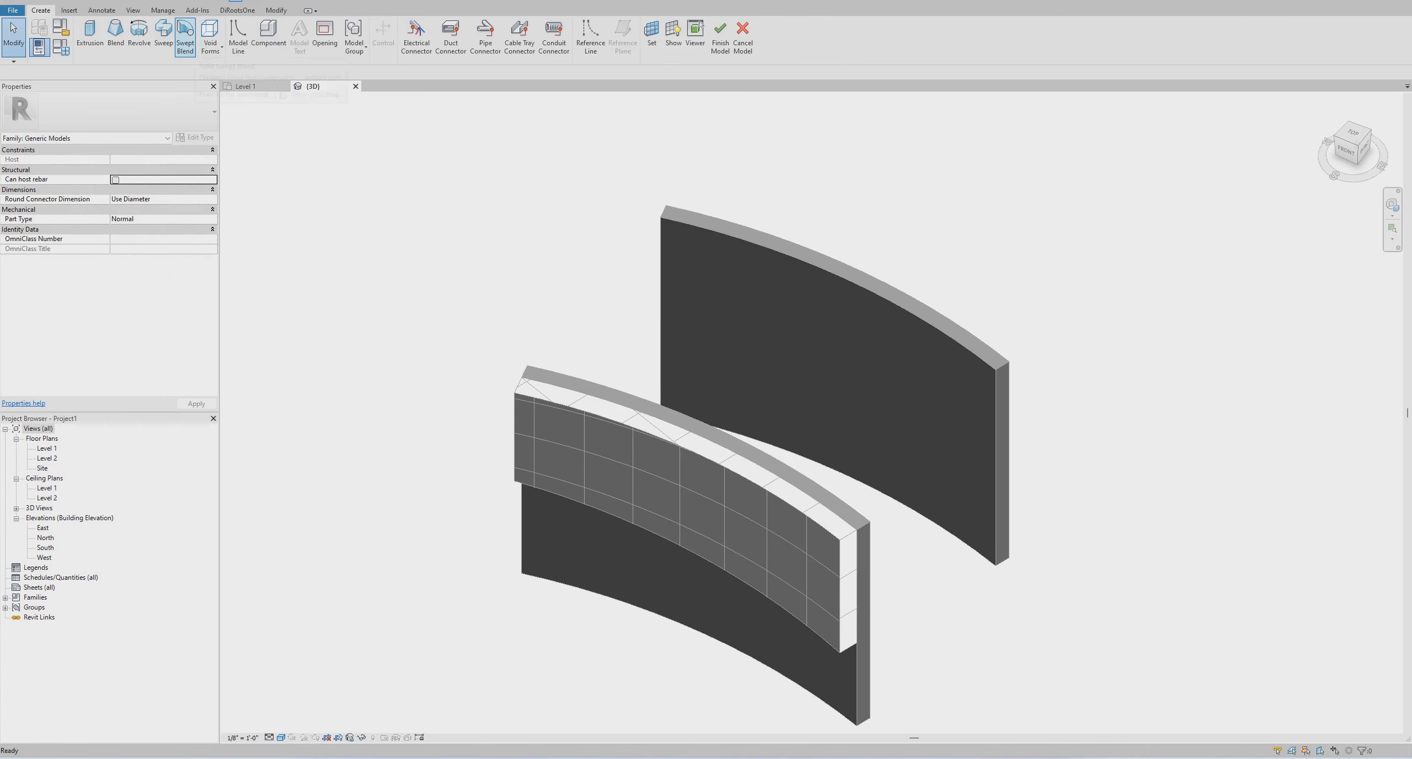
Step: Start a swept blend and pick the back wall's curved top edge as its path
left_click(185, 39)
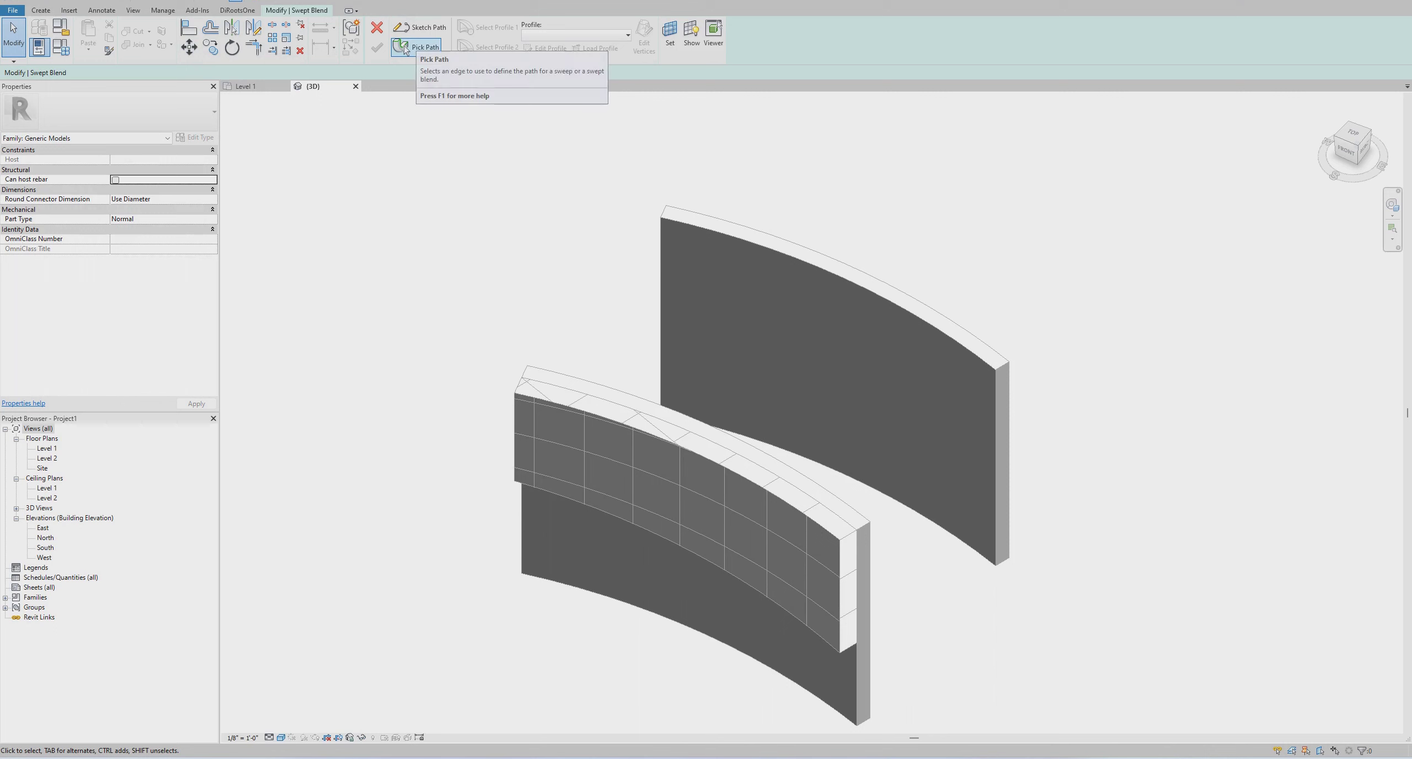
left_click(401, 46)
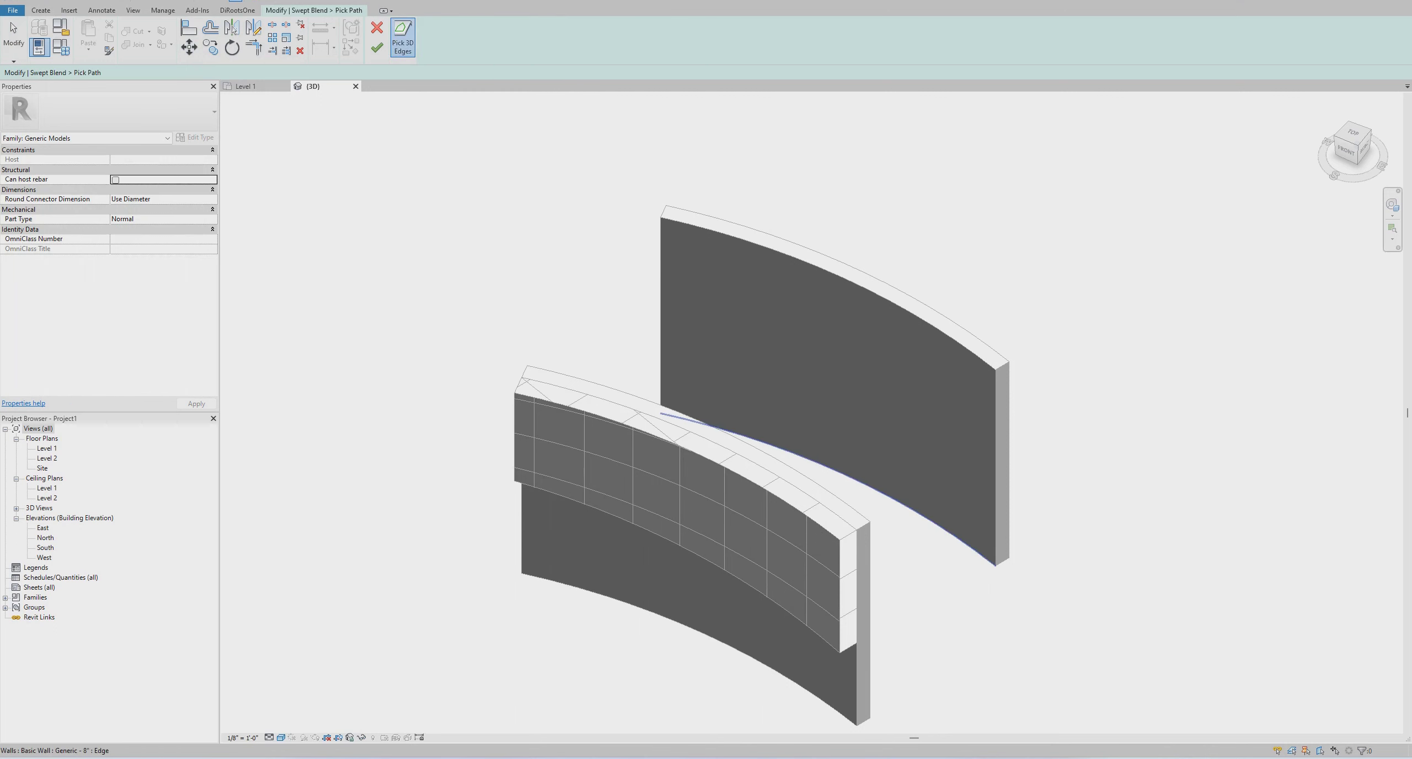
left_click(882, 494)
left_click(376, 47)
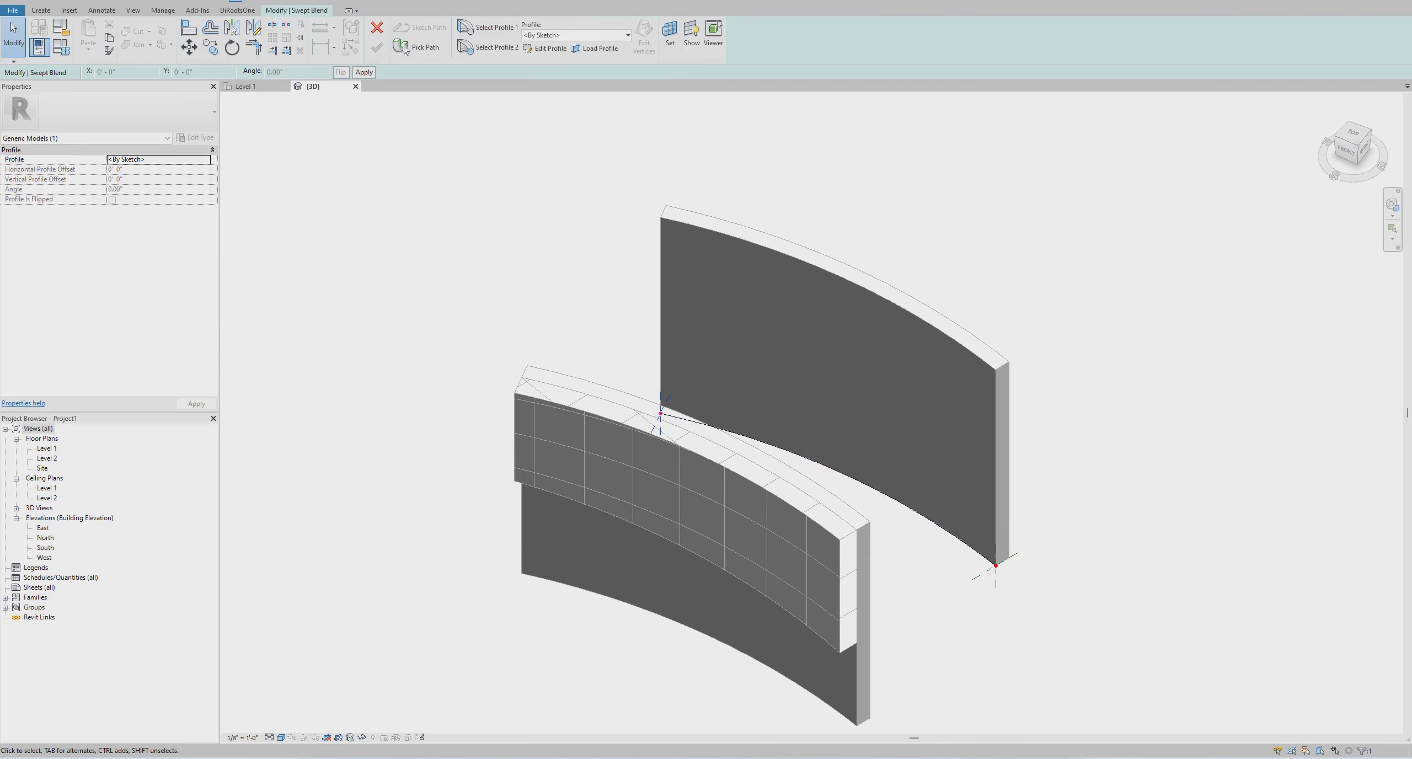
Step: Sketch the swept blend's first profile as a rectangle
left_click(545, 48)
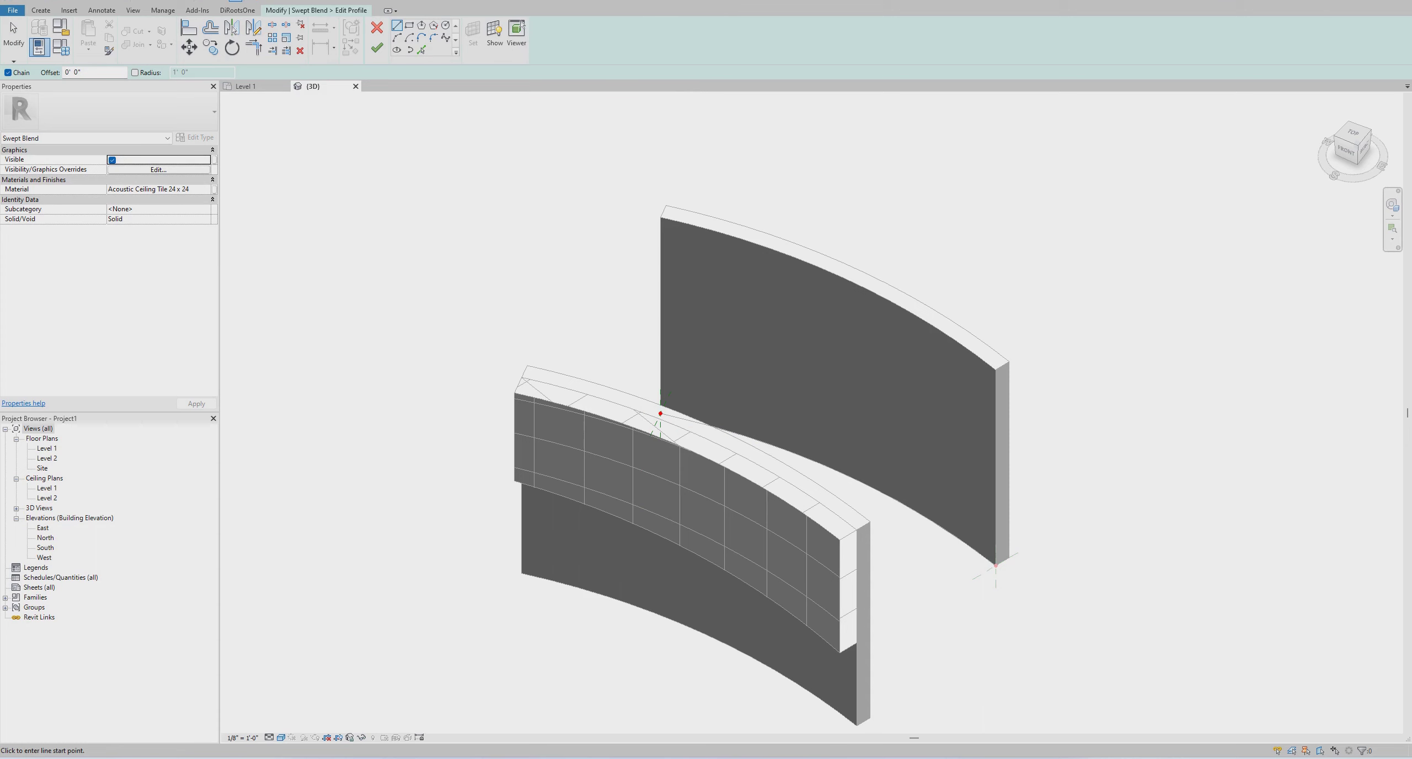
left_click(409, 26)
scroll(660, 413, "up", 4)
left_click(660, 412)
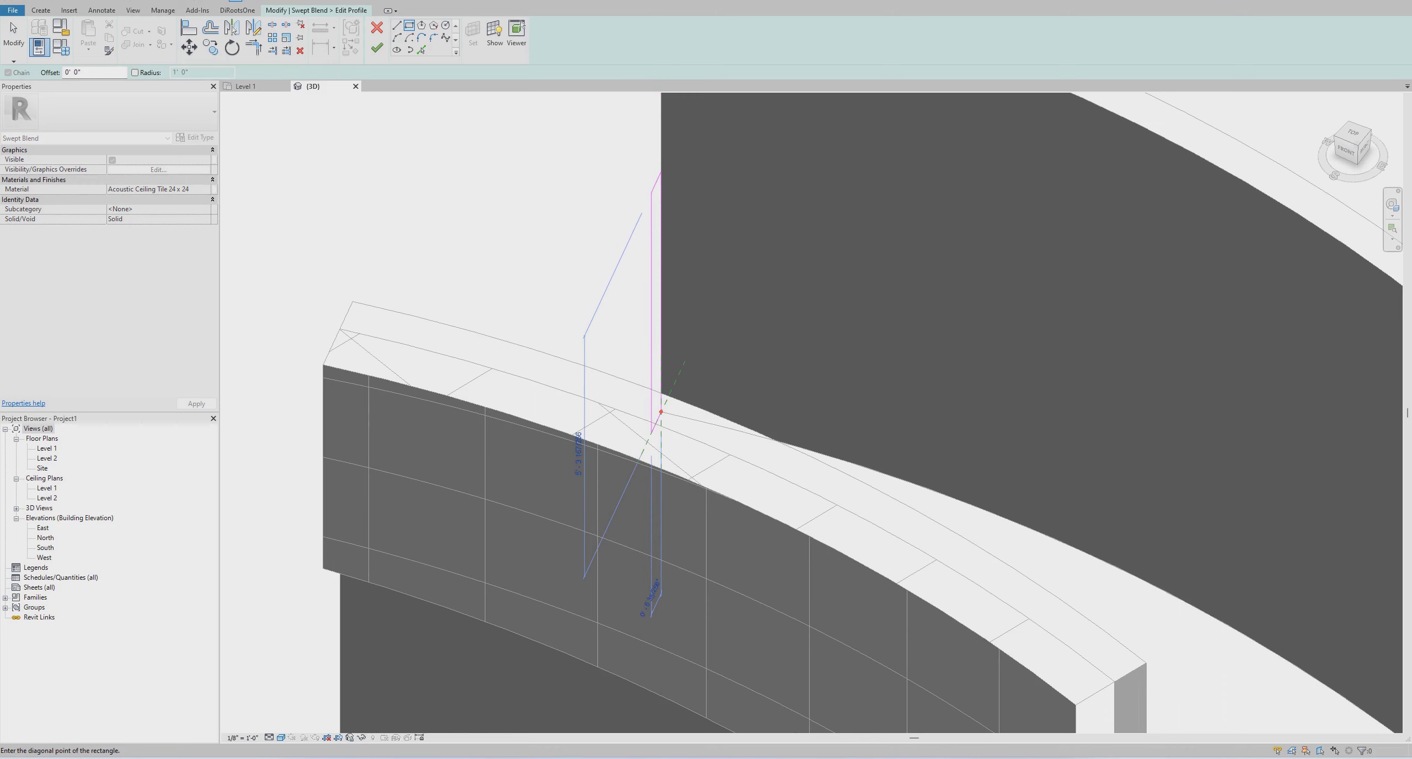
left_click(641, 214)
scroll(641, 214, "down", 2)
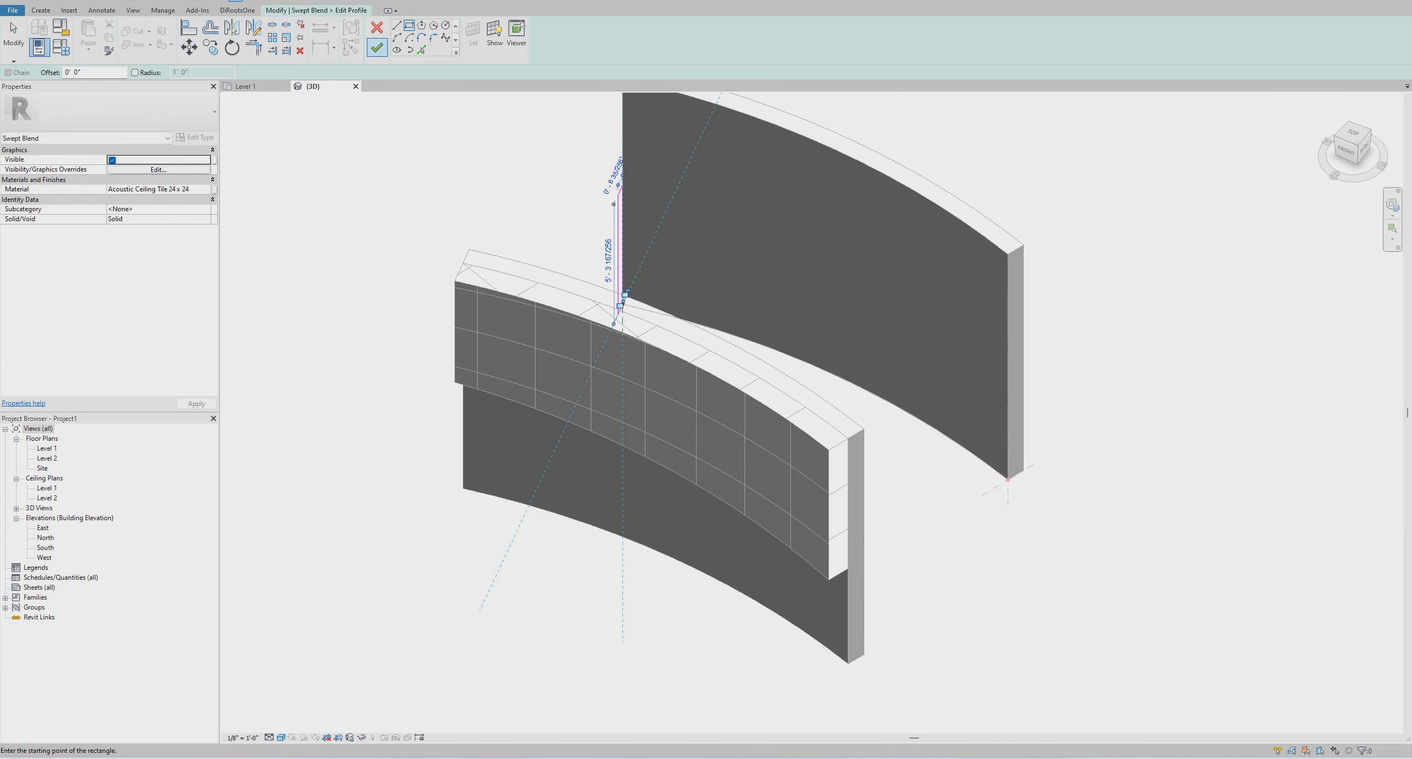
left_click(376, 48)
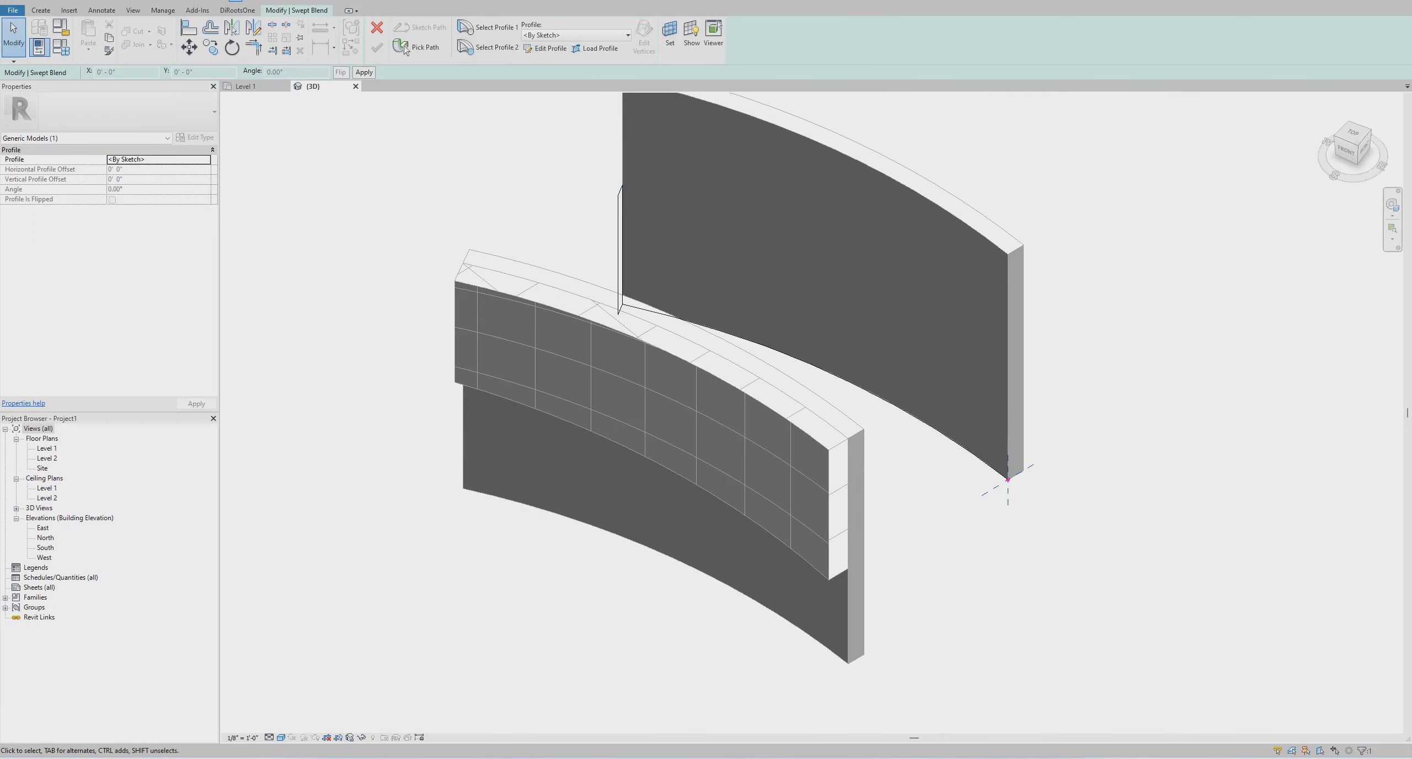
Step: Sketch the second profile as a rectangle and generate the swept blend solid
left_click(545, 48)
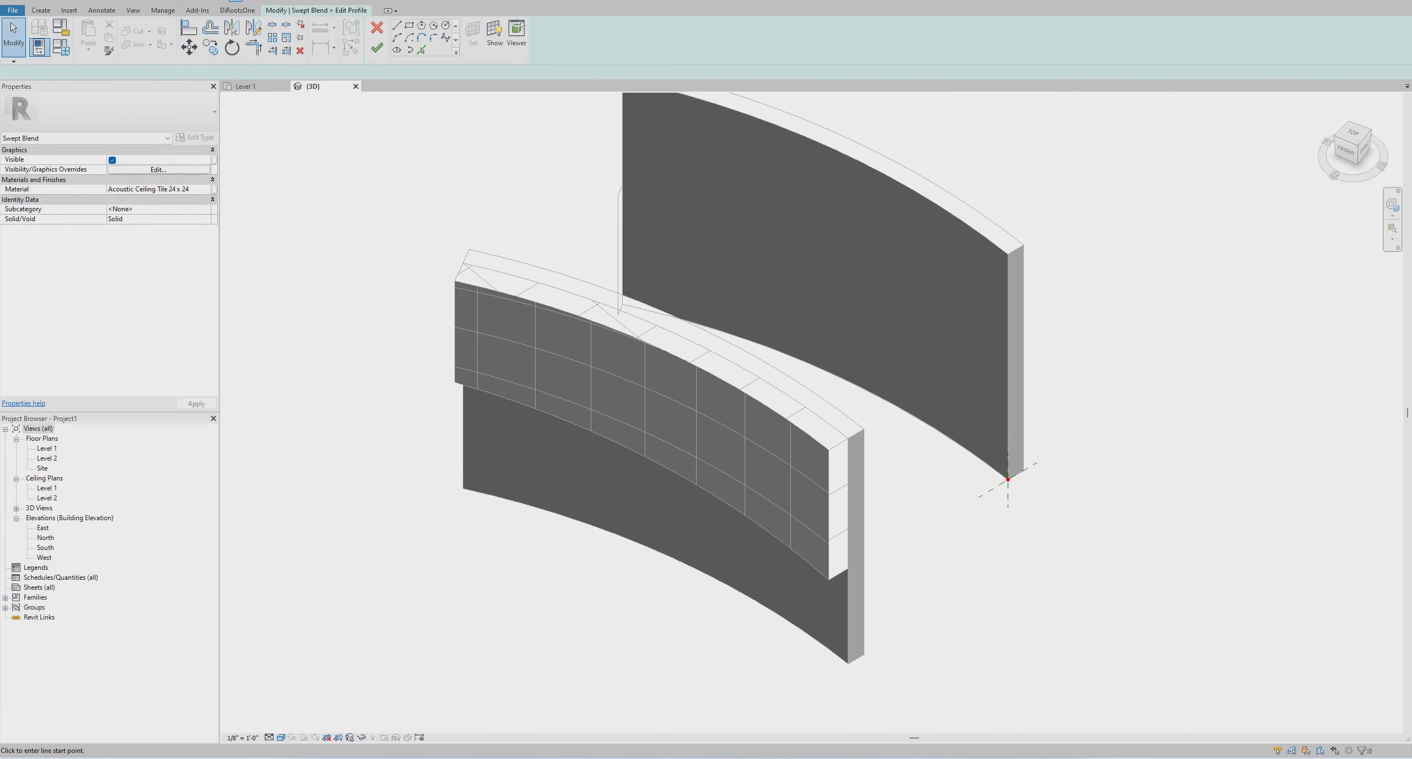
left_click(1008, 479)
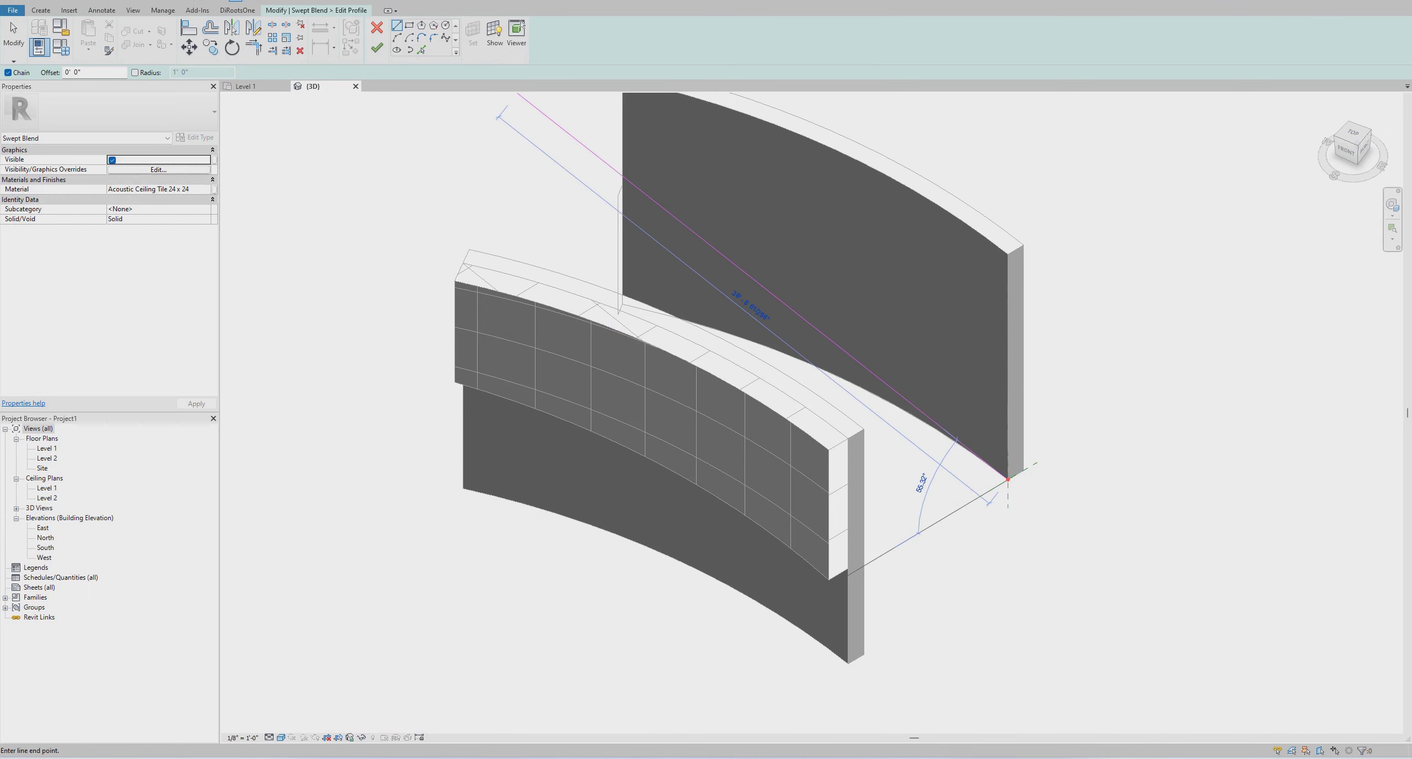
left_click(409, 26)
left_click(1008, 479)
left_click(998, 401)
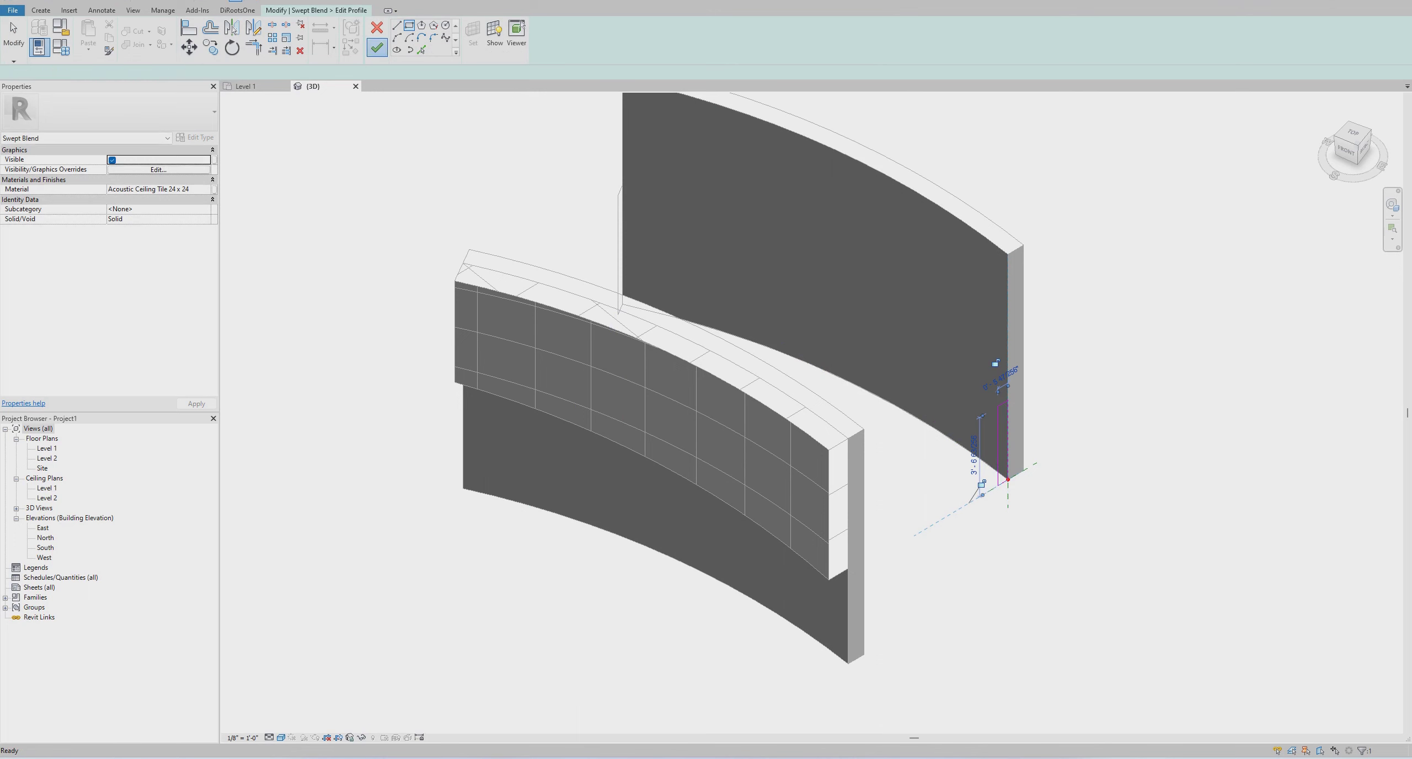
left_click(377, 47)
left_click(377, 48)
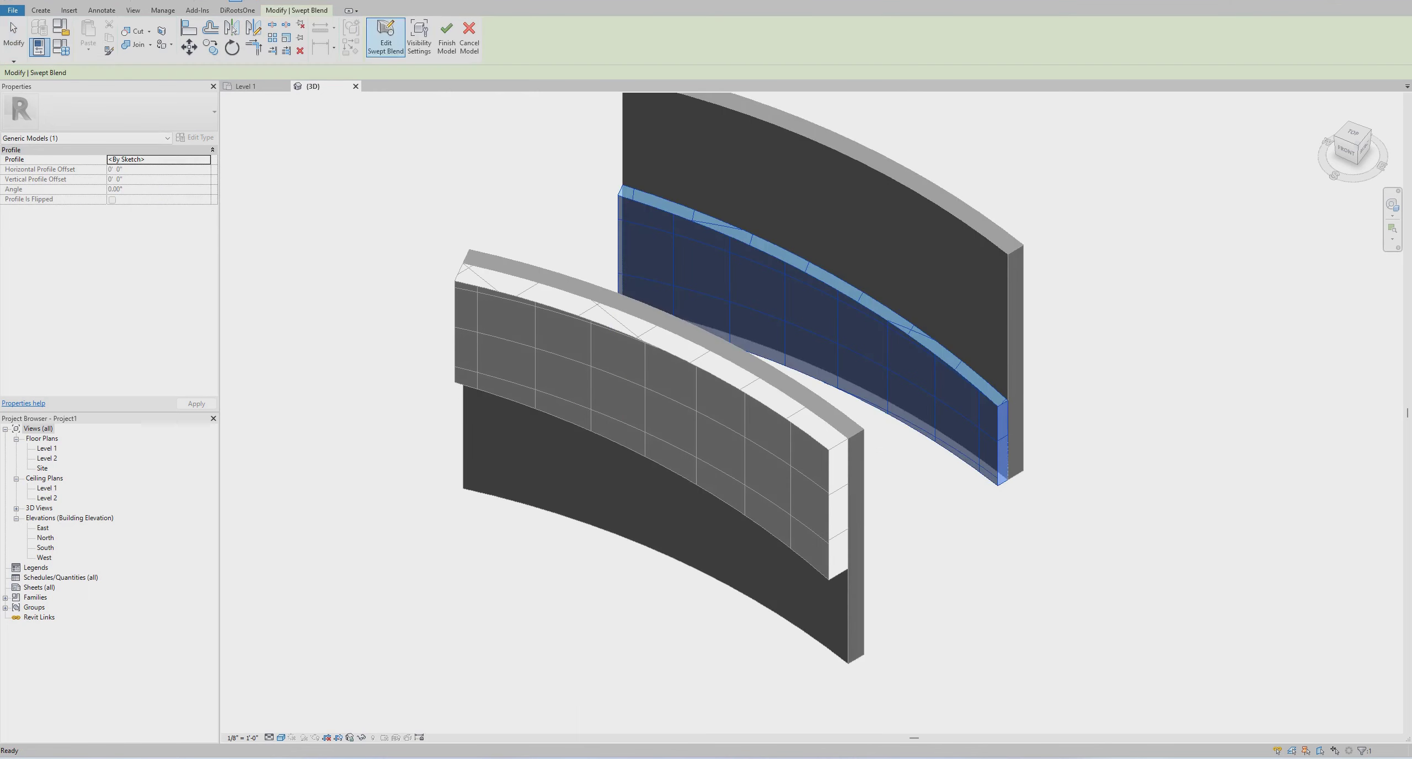
Step: Finish the BB in-place model, review both walls in 3D, and select the front curved wall
left_click(447, 36)
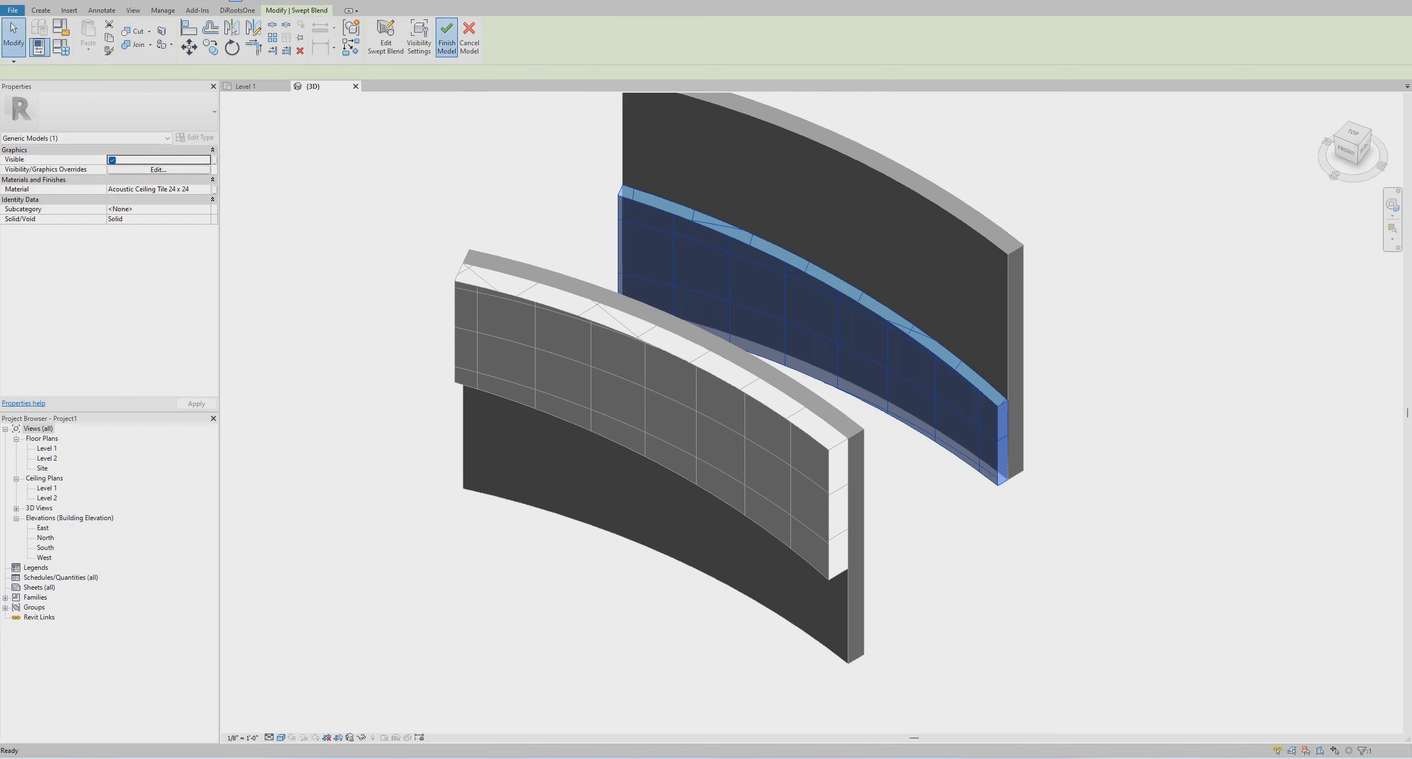
middle_click_drag(773, 441, 949, 430, "shift")
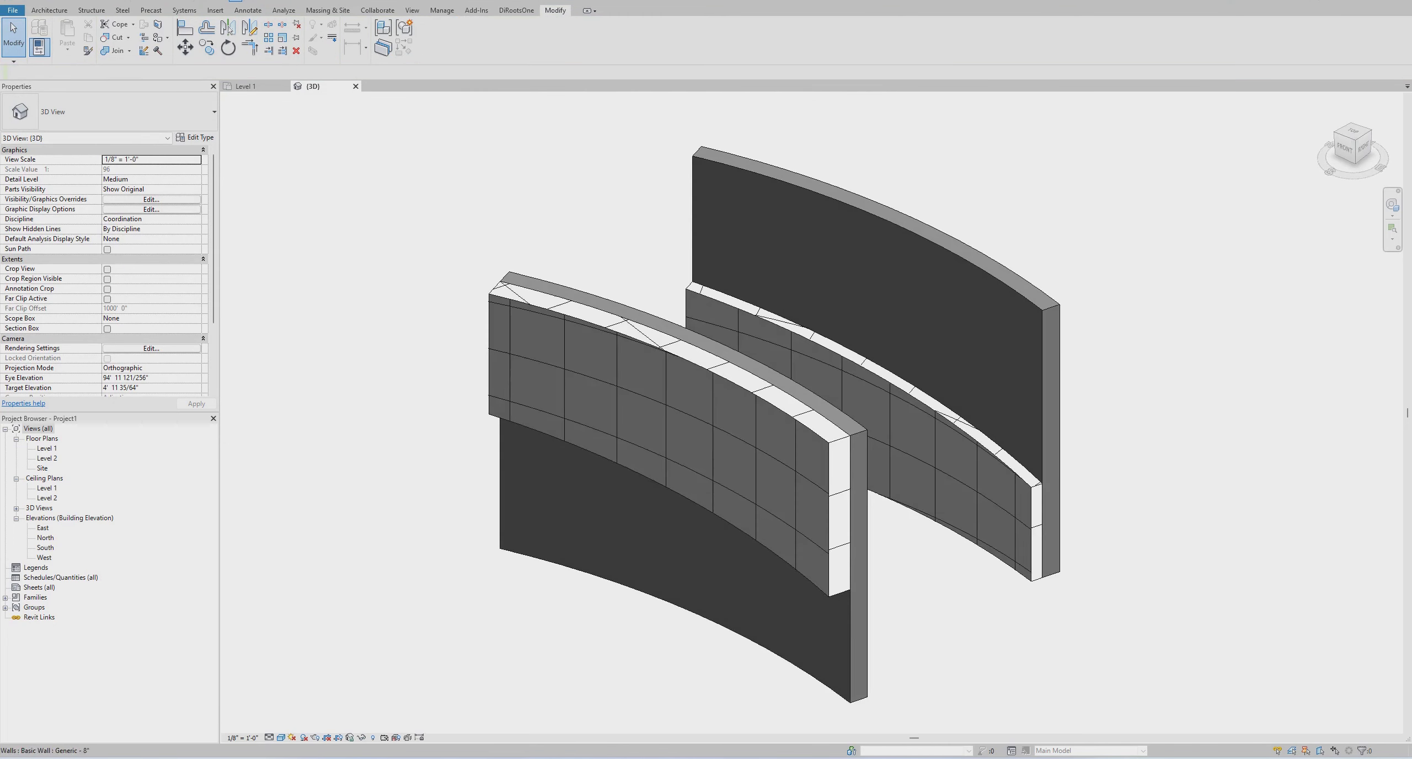
scroll(662, 413, "up", 2)
scroll(662, 414, "up", 1)
scroll(1043, 449, "down", 1)
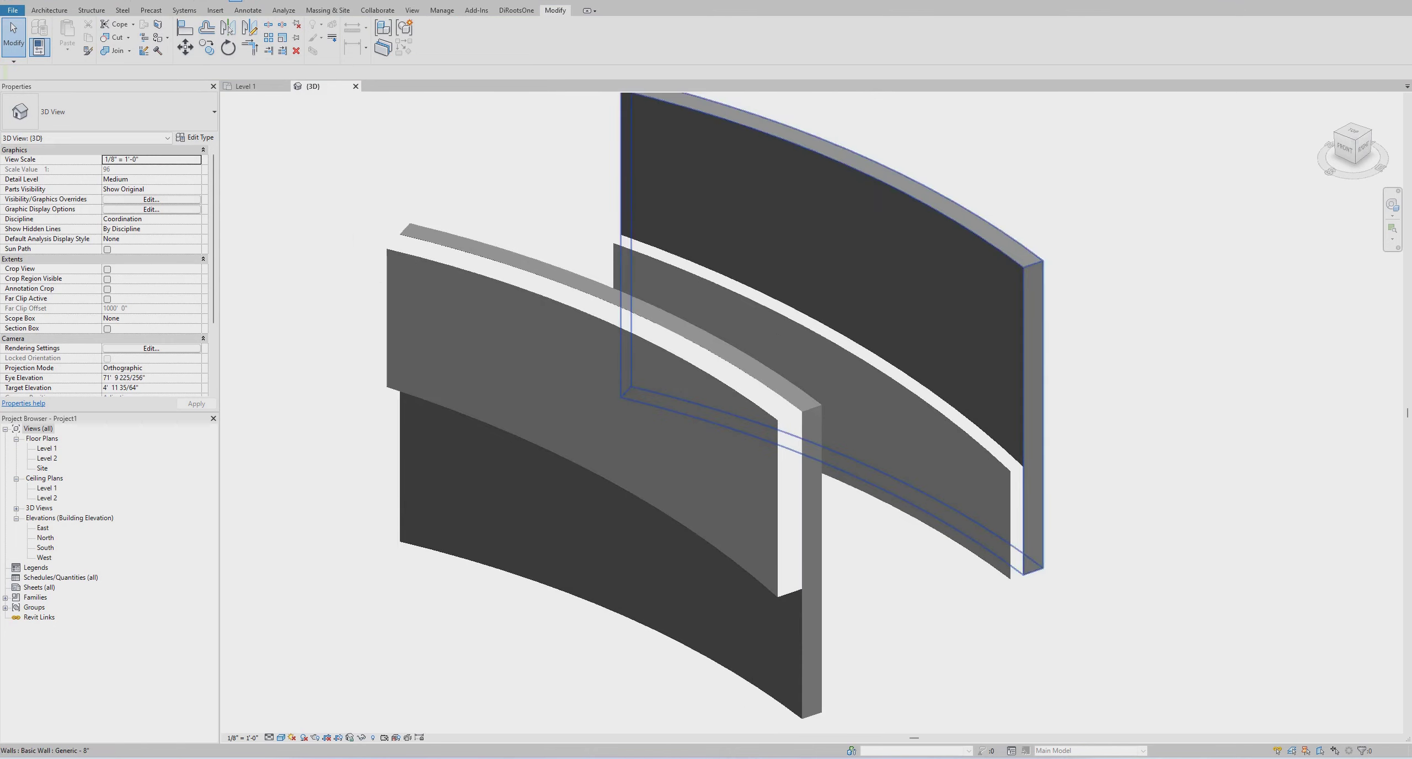
scroll(981, 634, "down", 1)
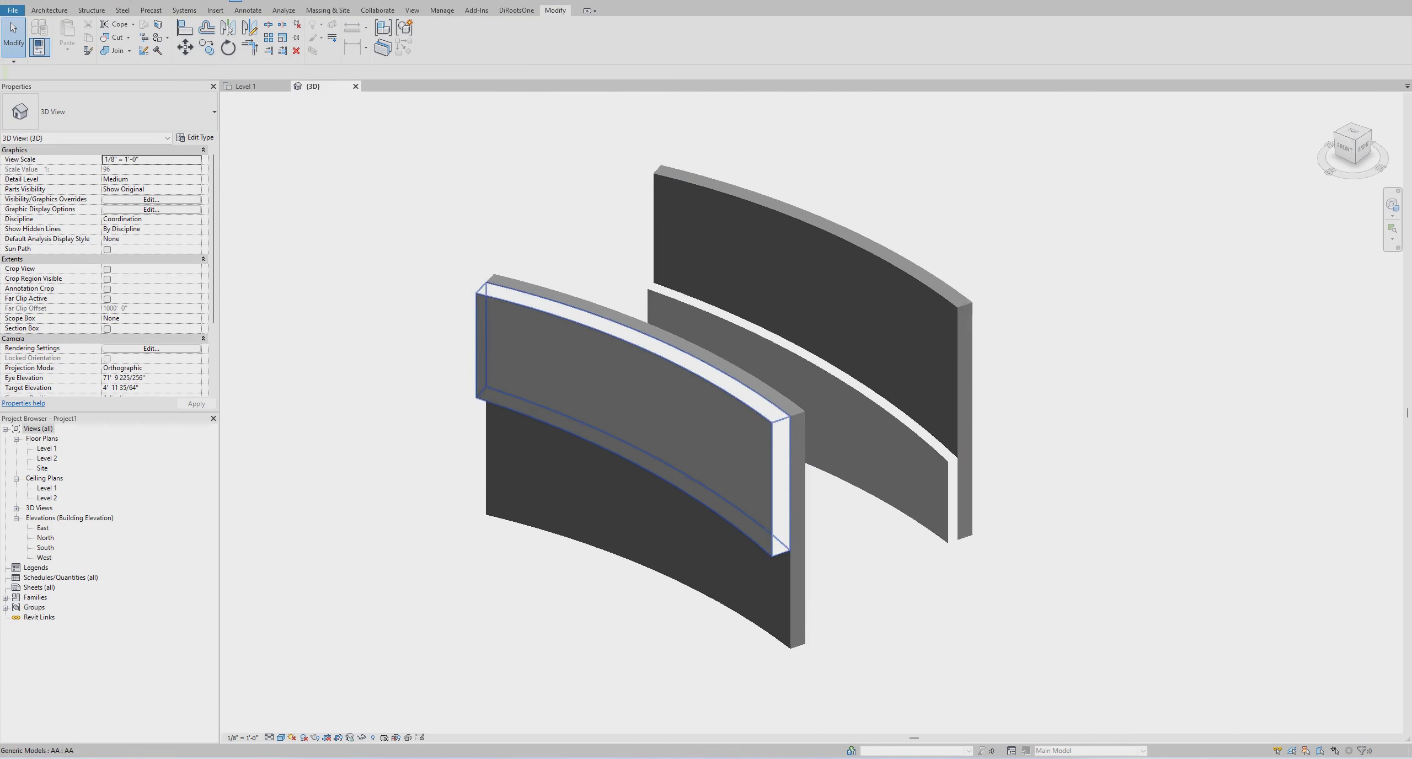
middle_click_drag(749, 413, 749, 379)
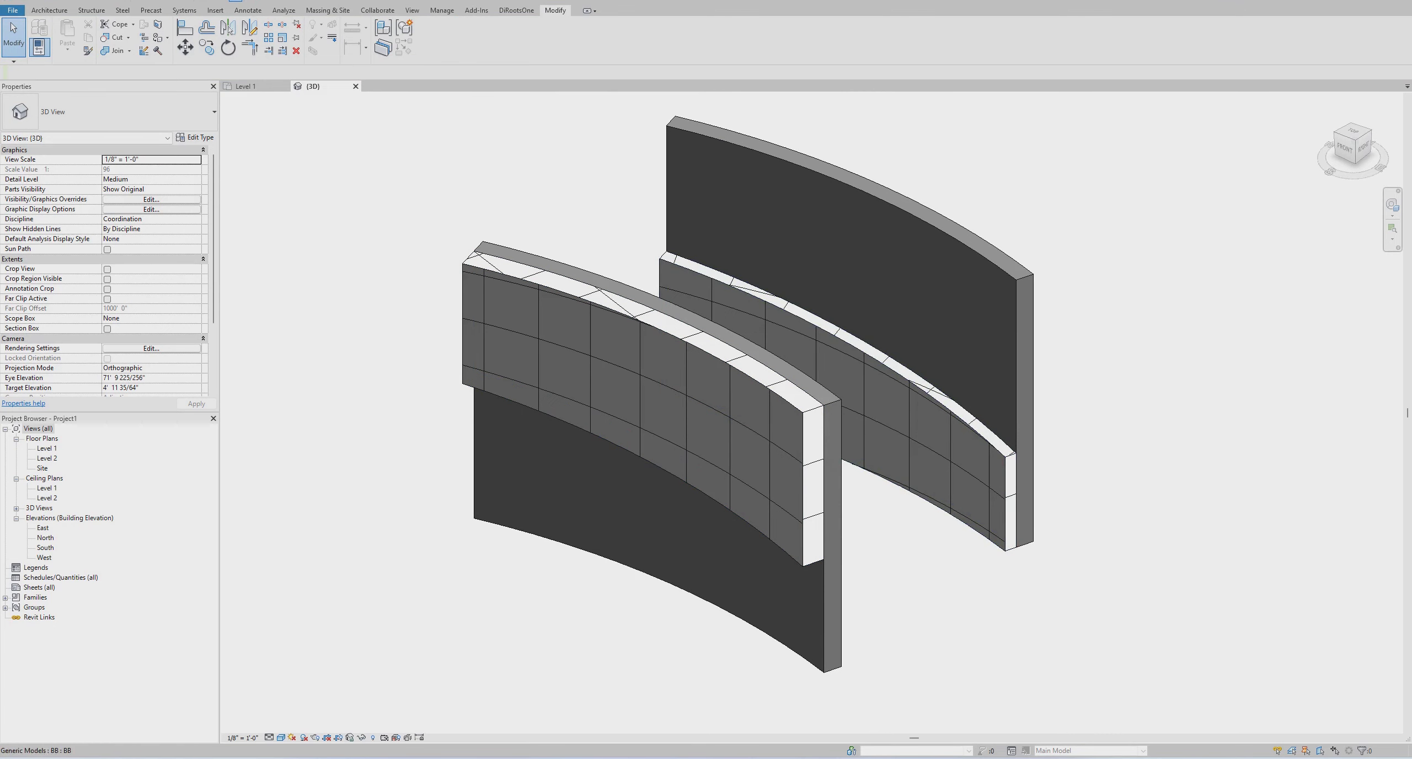
left_click(821, 634)
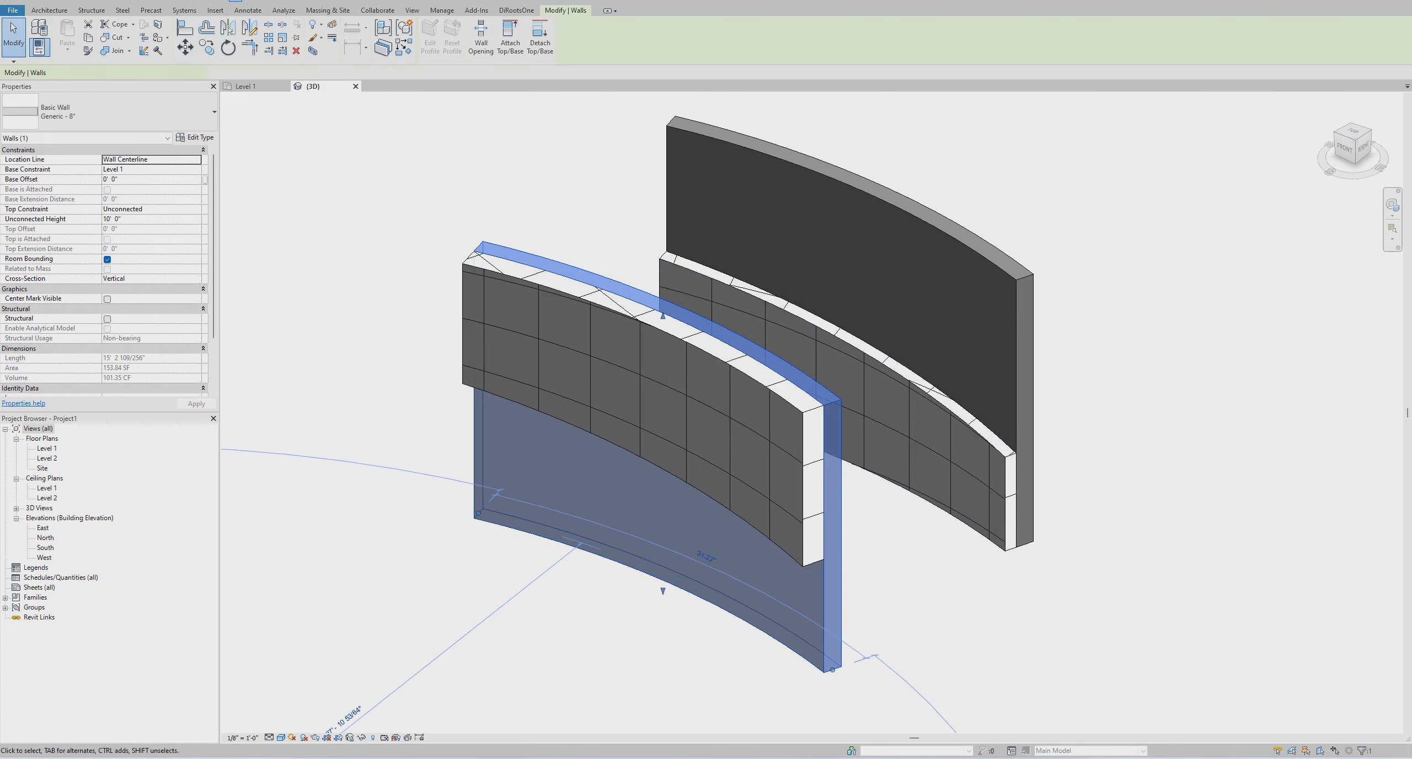
Step: Set the wall type's structure layer material to Masonry 'Brick, Soldier Course'
left_click(195, 138)
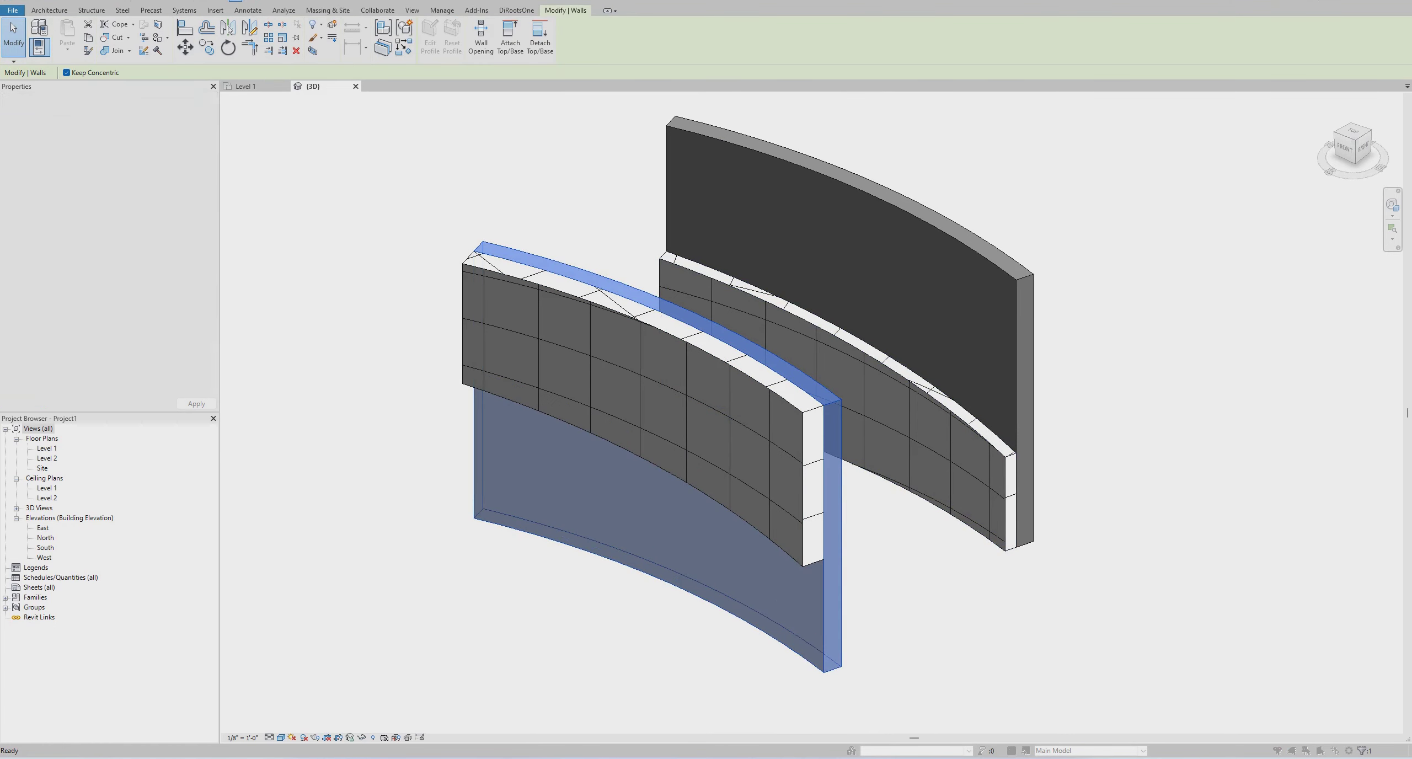
left_click(1047, 233)
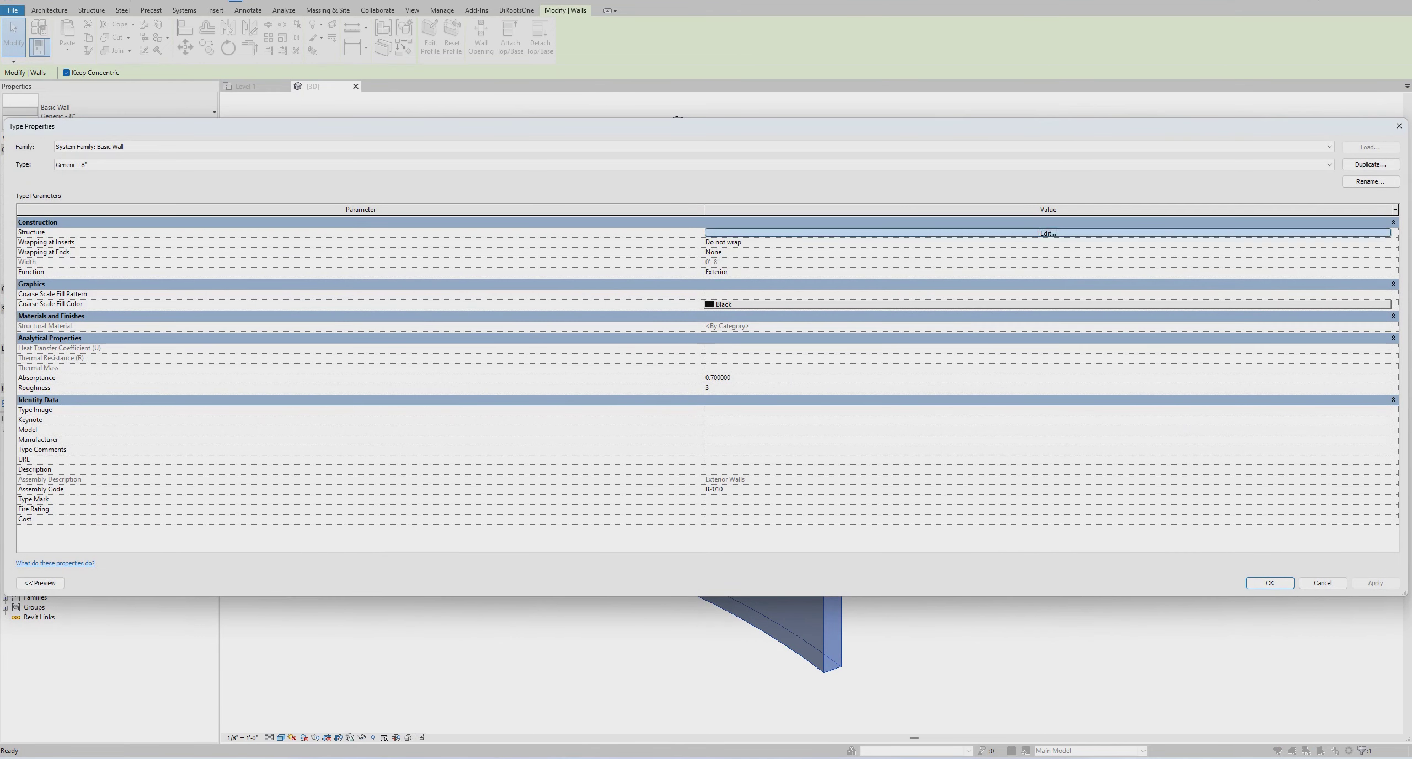
left_click(552, 232)
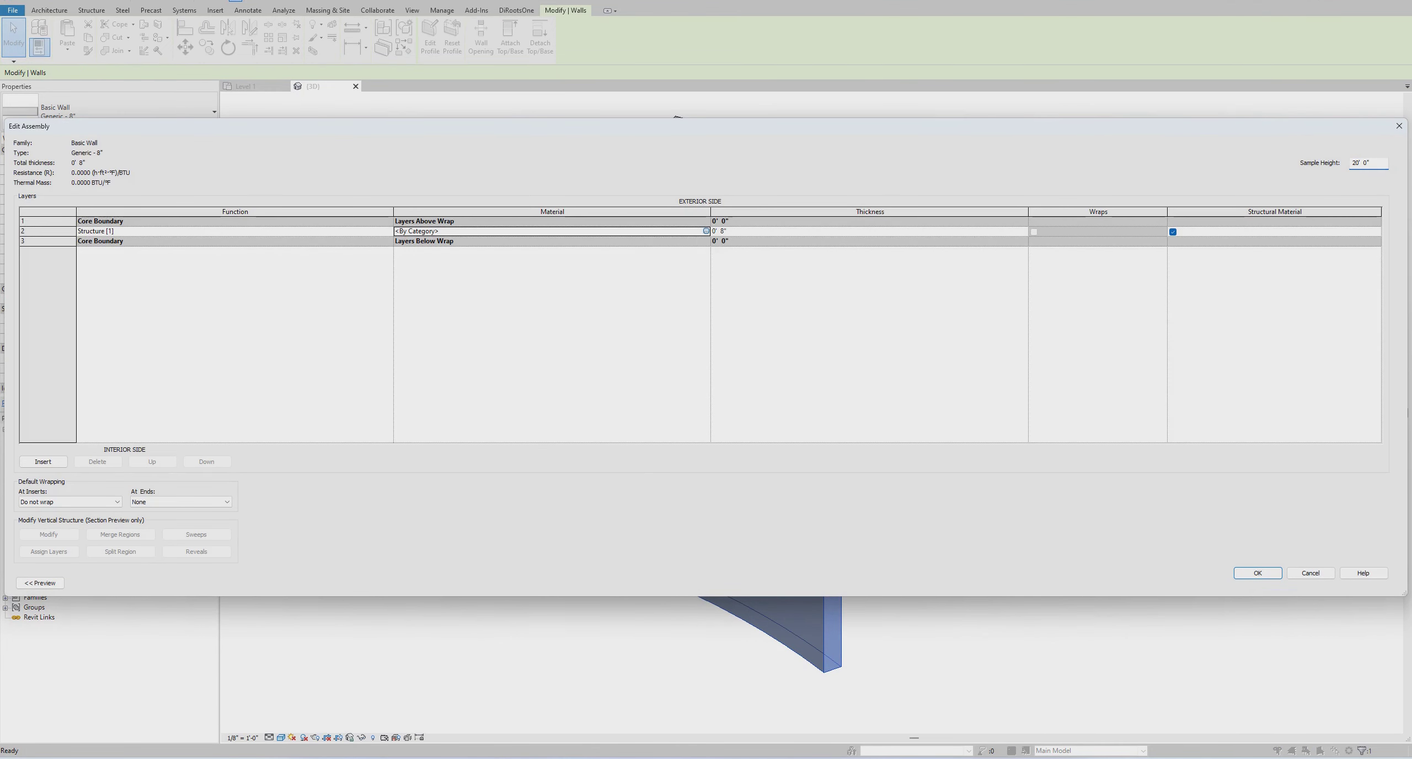
left_click(706, 231)
left_click(656, 369)
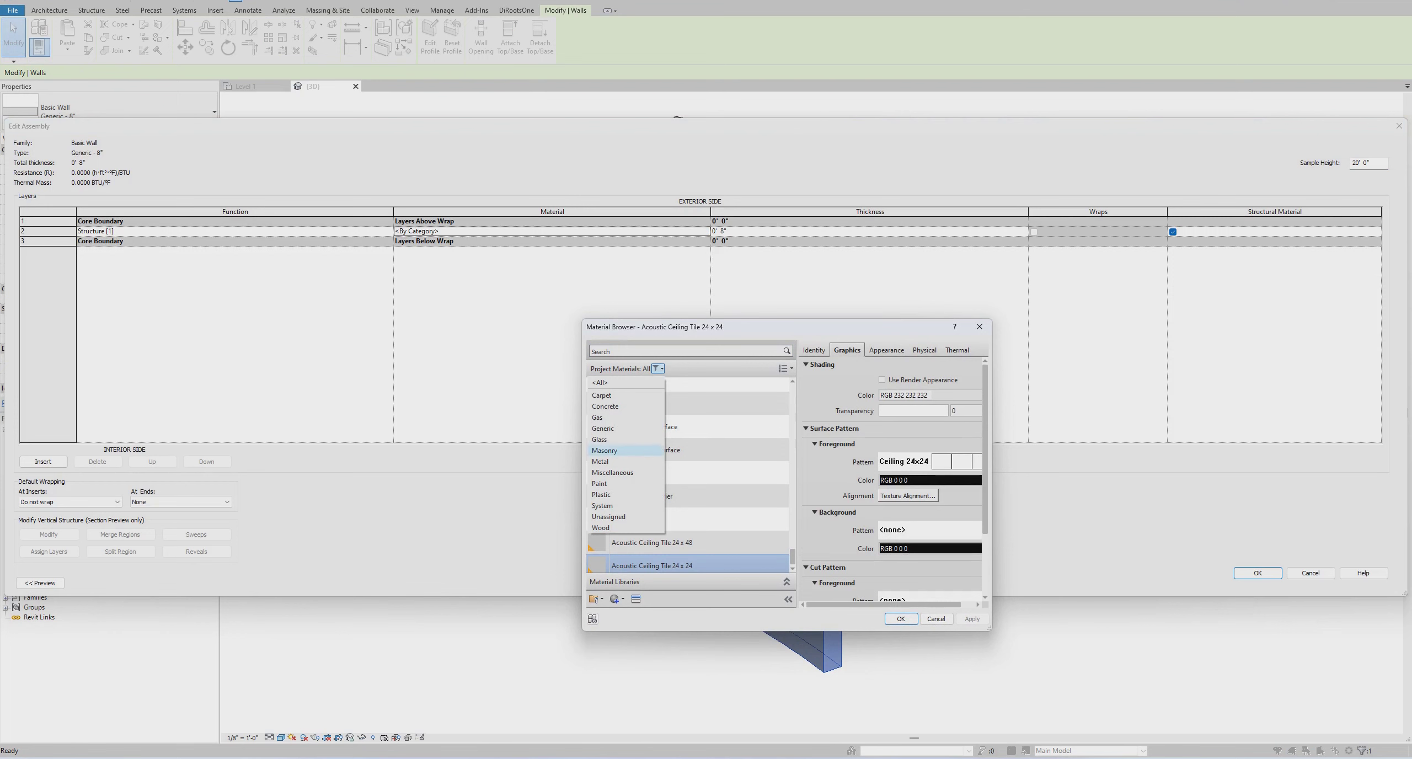
left_click(605, 450)
left_click(642, 426)
key("Return")
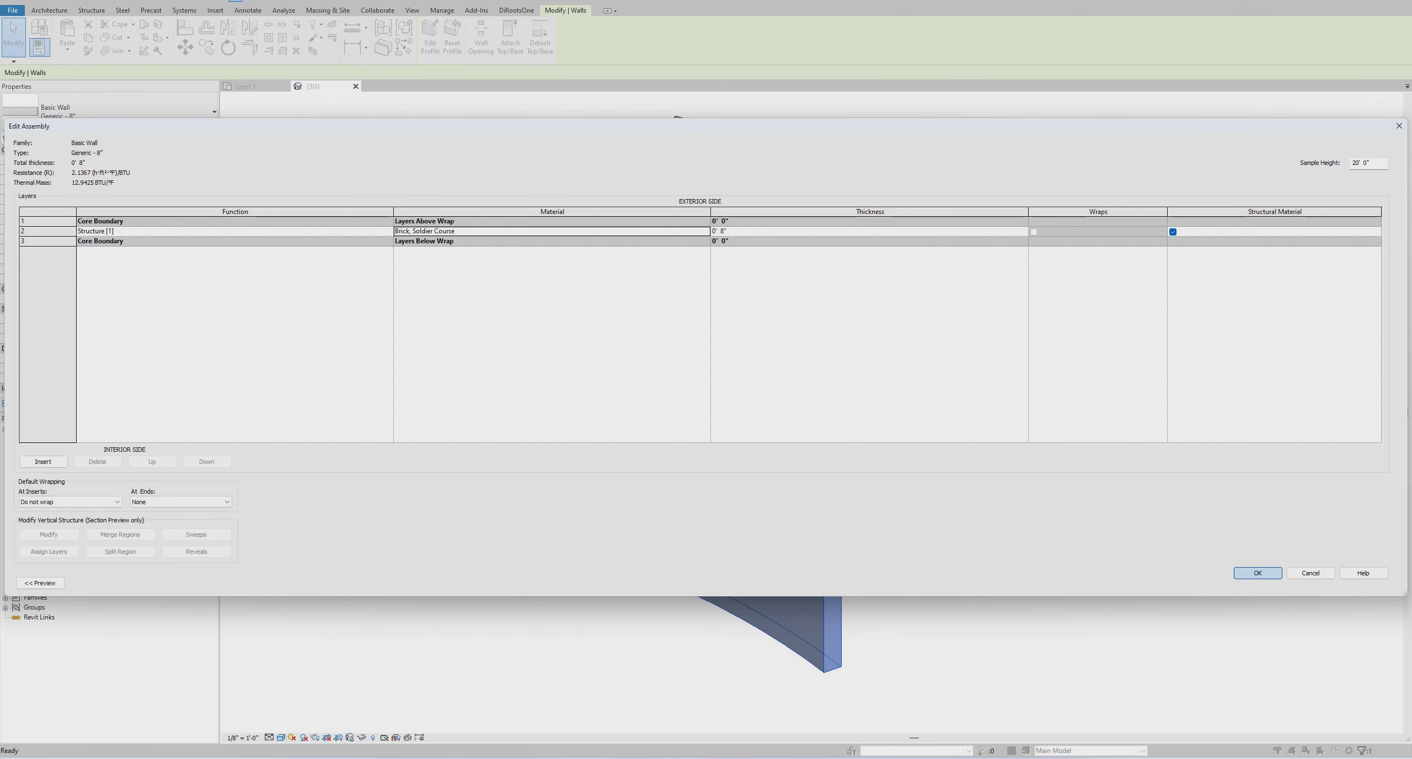
key("Return")
mouse_move(827, 386)
middle_mouse_down("shift")
mouse_move(607, 386)
mouse_move(828, 386)
middle_mouse_up("shift")
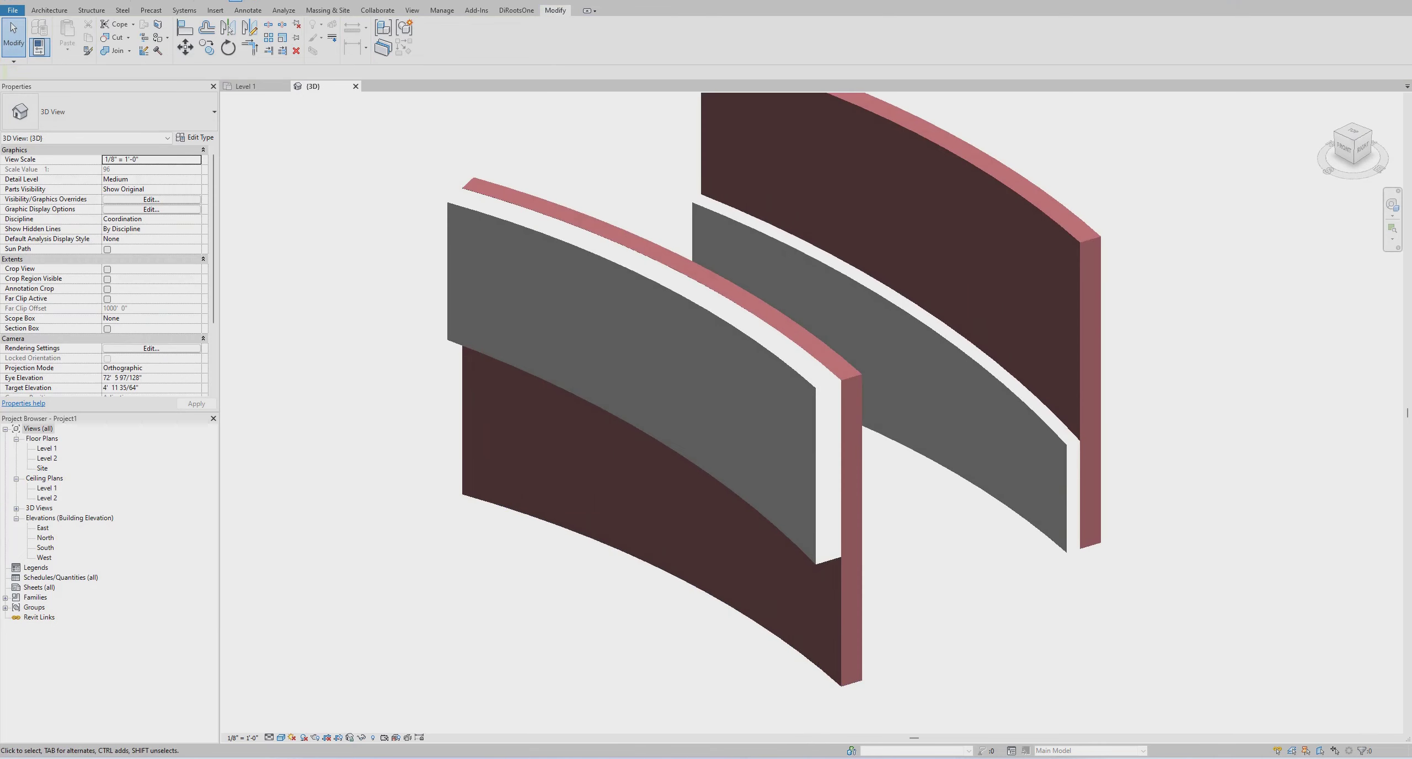
Step: Orbit the 3D view from above, then open the East elevation
middle_click_drag(717, 358, 717, 397, "shift")
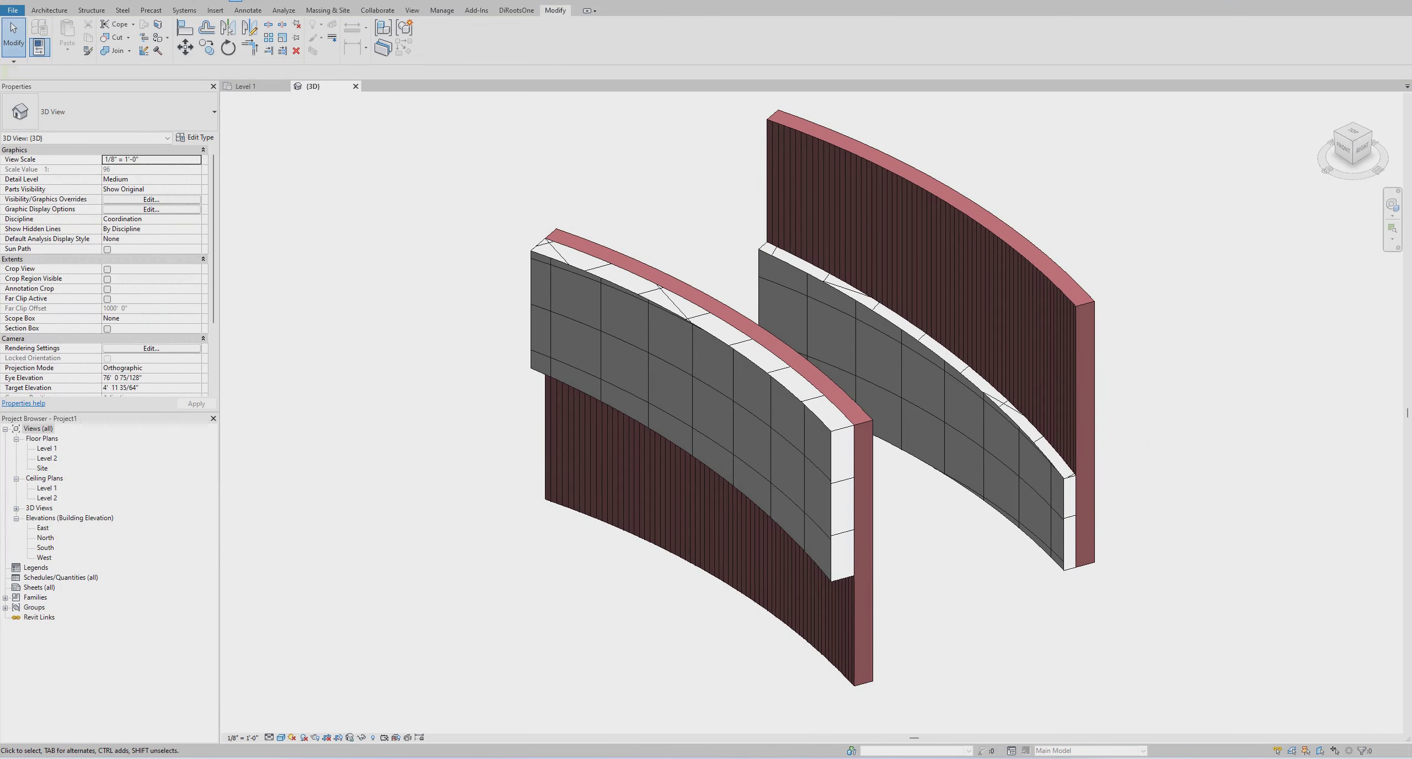
scroll(772, 386, "up", 3)
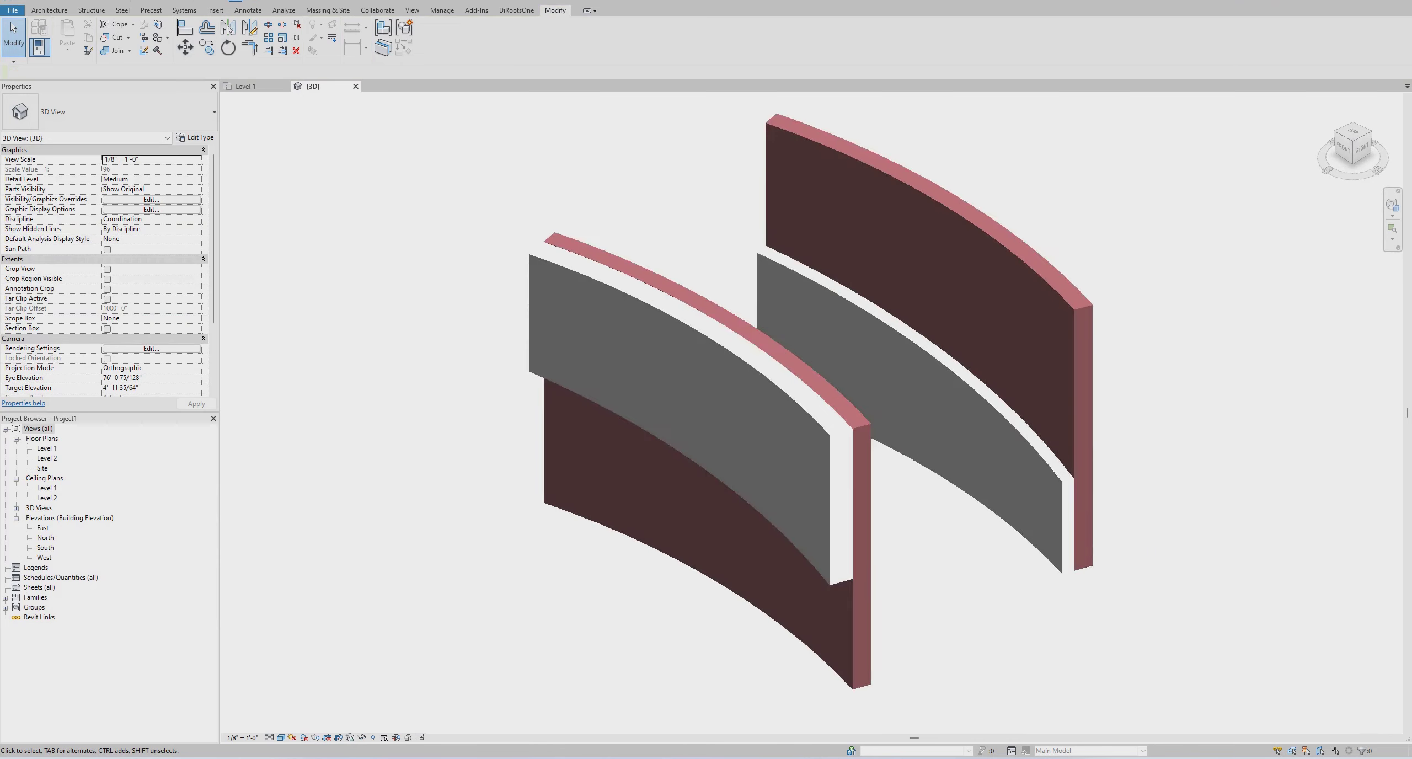
scroll(773, 386, "down", 3)
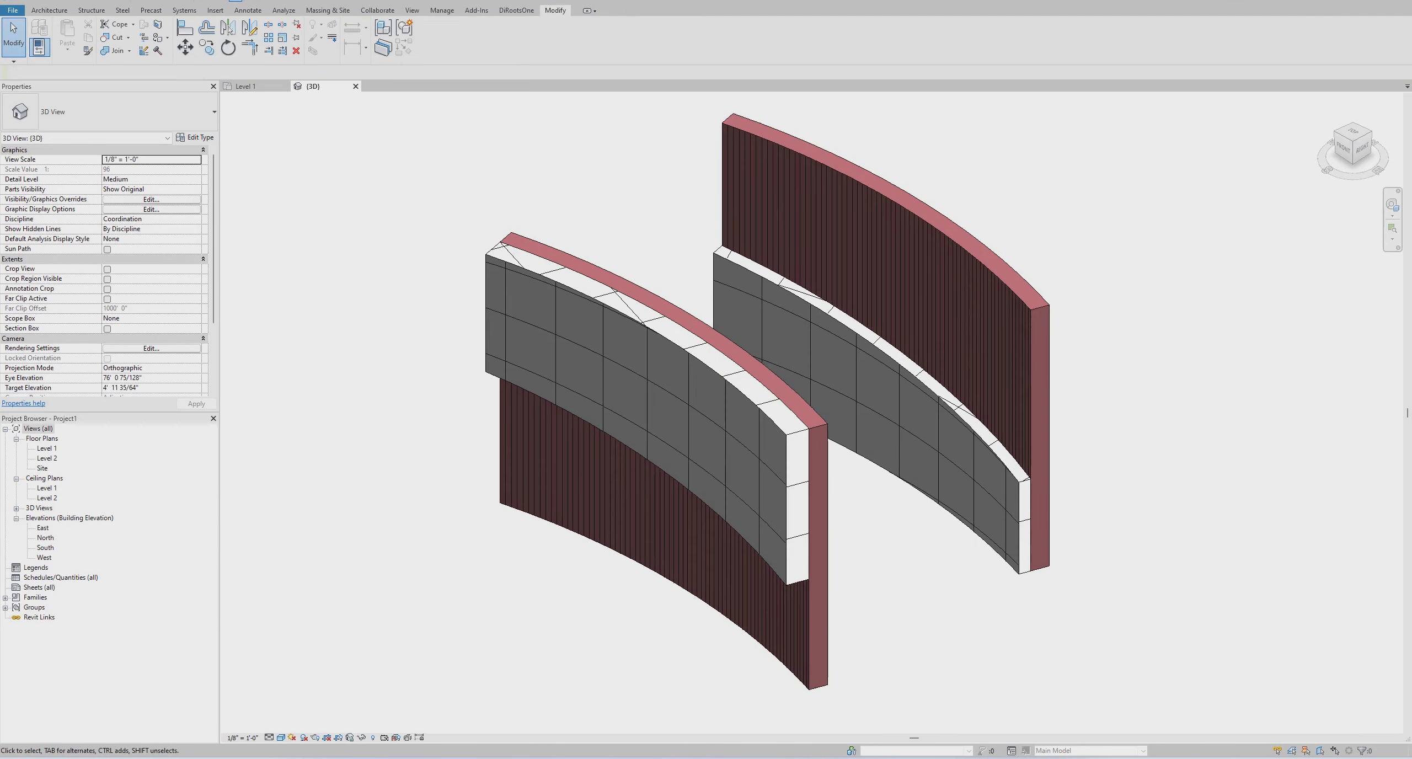
double_click(42, 527)
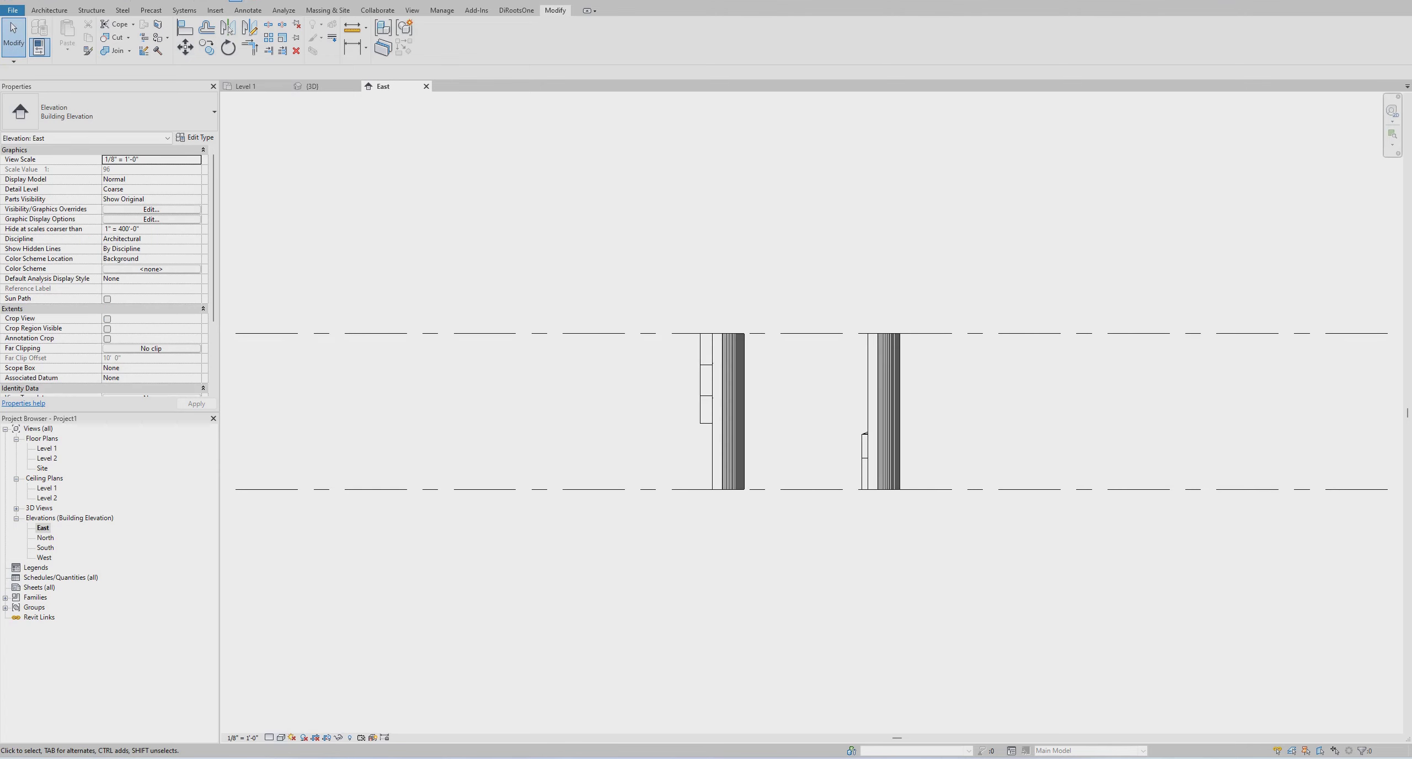
Step: Shade the East elevation and open the North and South elevations
left_click(280, 737)
left_click(309, 704)
scroll(791, 405, "up", 2)
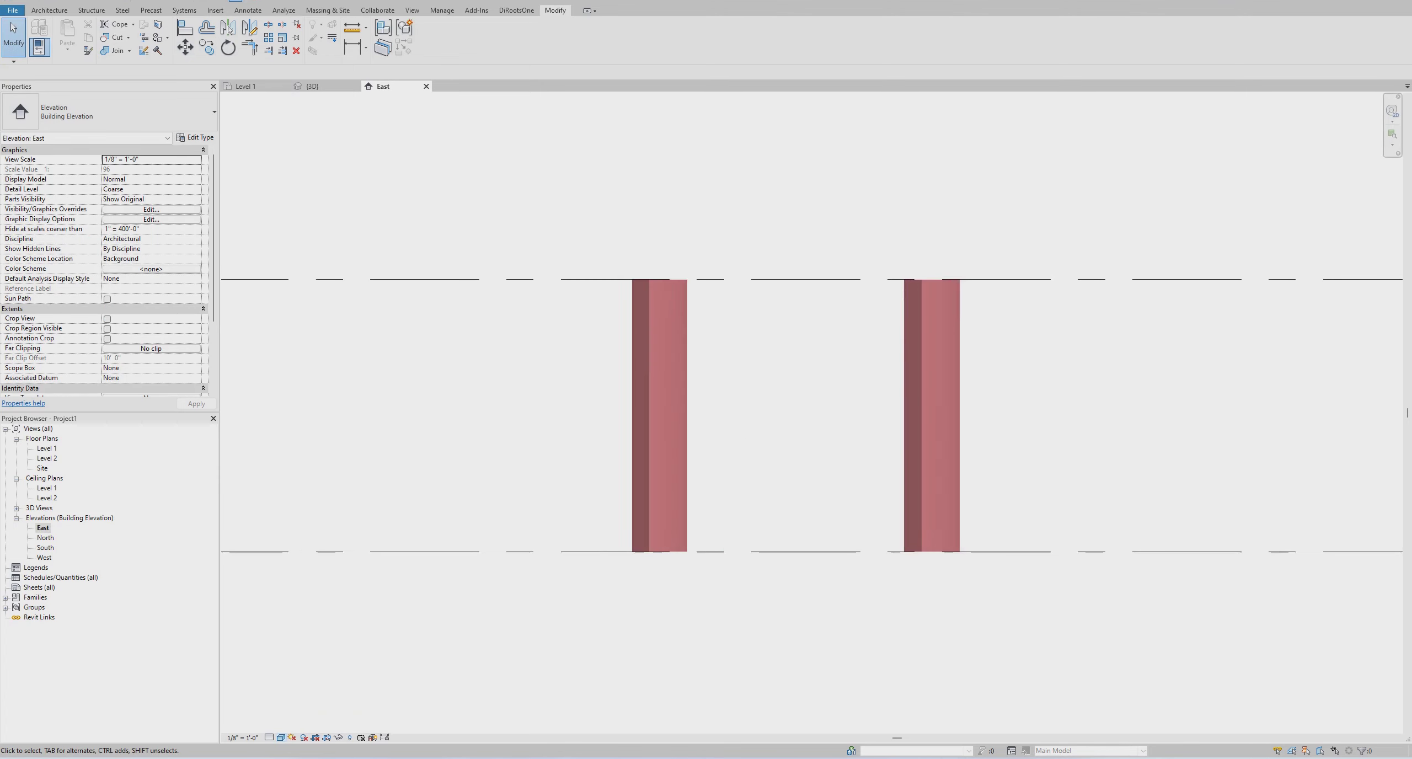
double_click(46, 538)
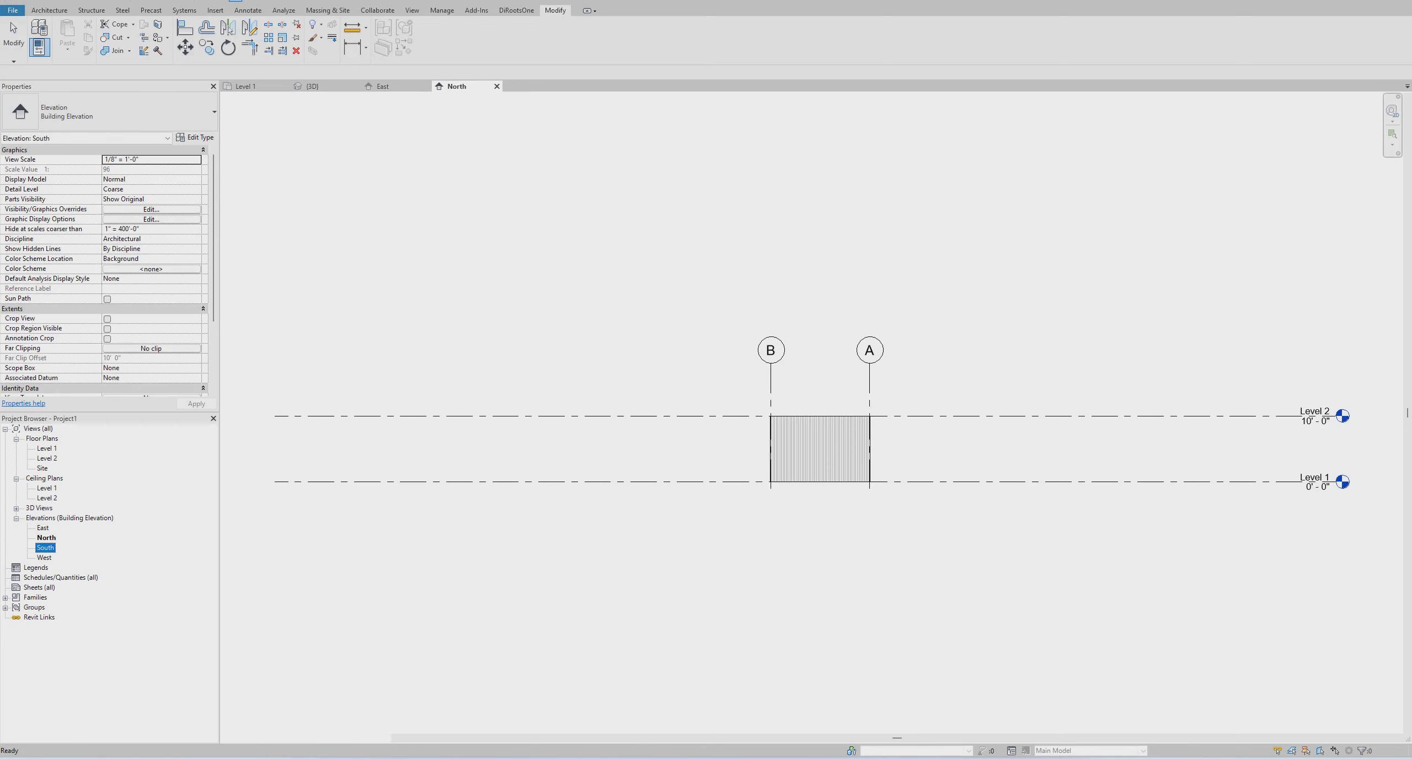
double_click(45, 547)
key("Escape")
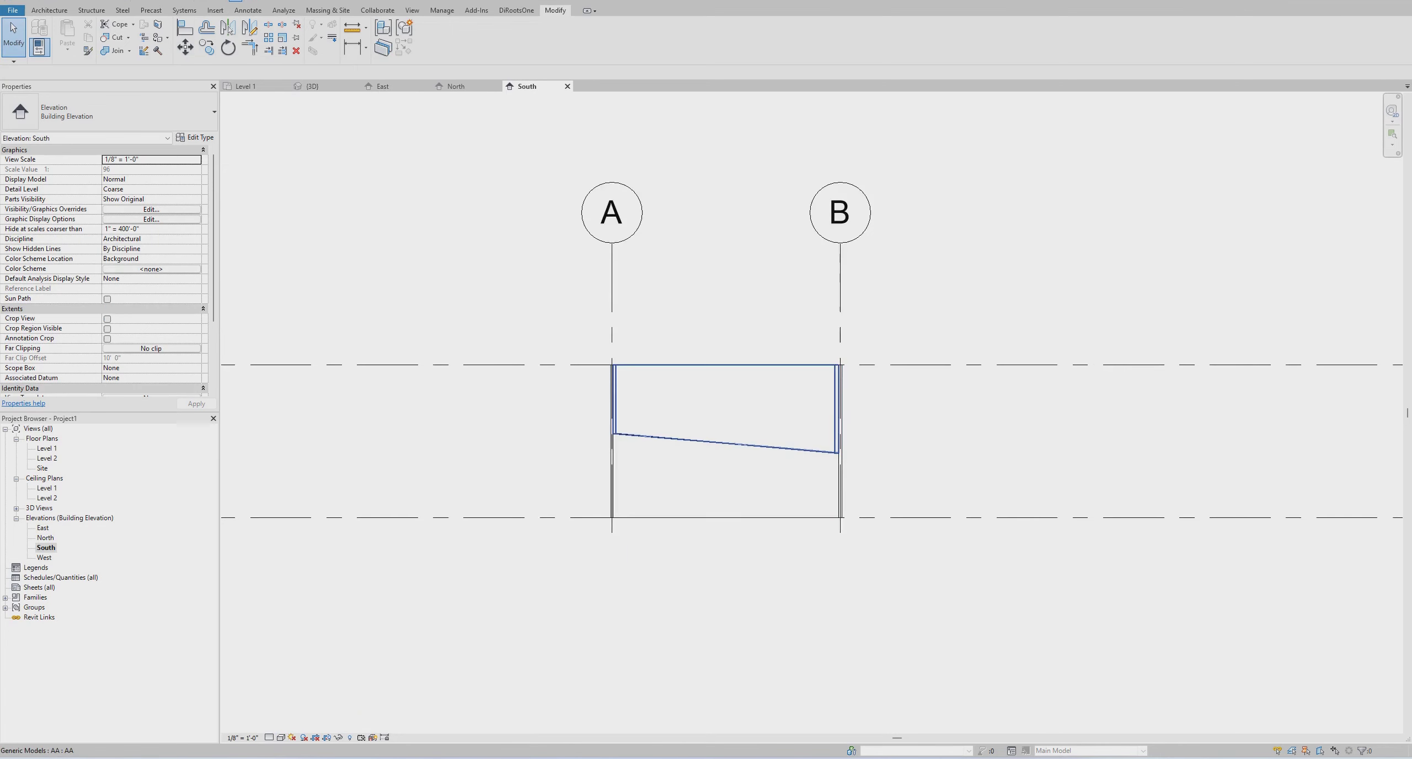
Step: Shade the South elevation and return to the 3D view
scroll(810, 449, "up", 5)
left_click(280, 738)
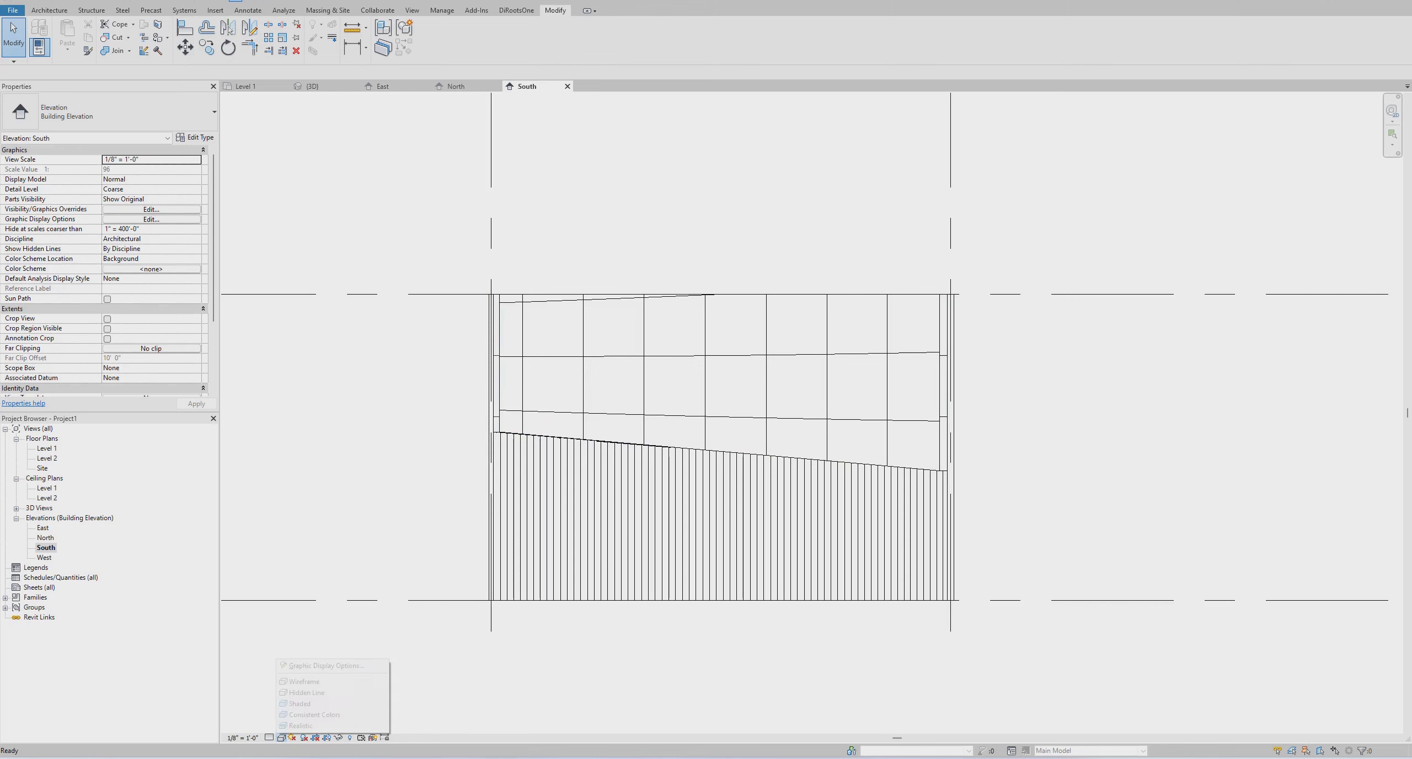
left_click(309, 704)
scroll(595, 412, "up", 1)
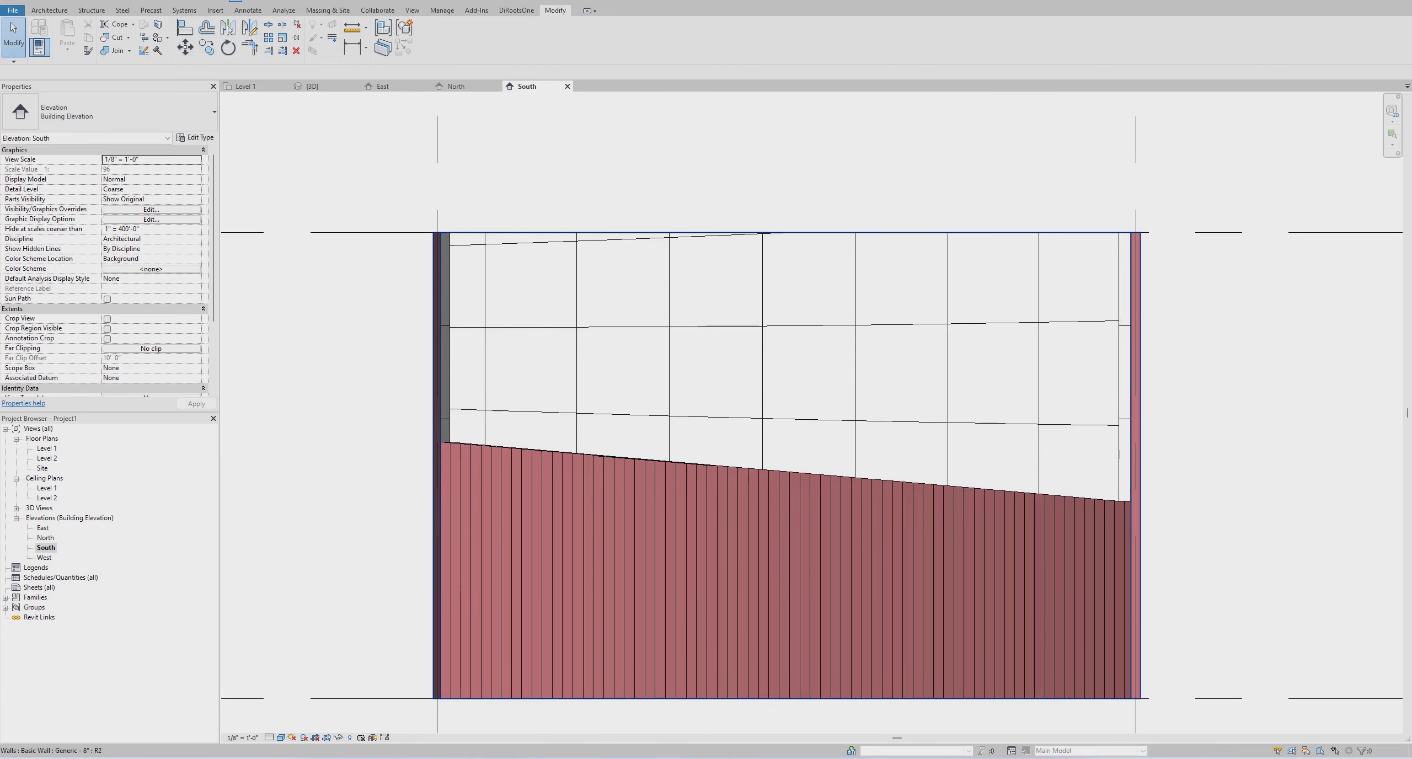
scroll(819, 578, "down", 3)
left_click(312, 86)
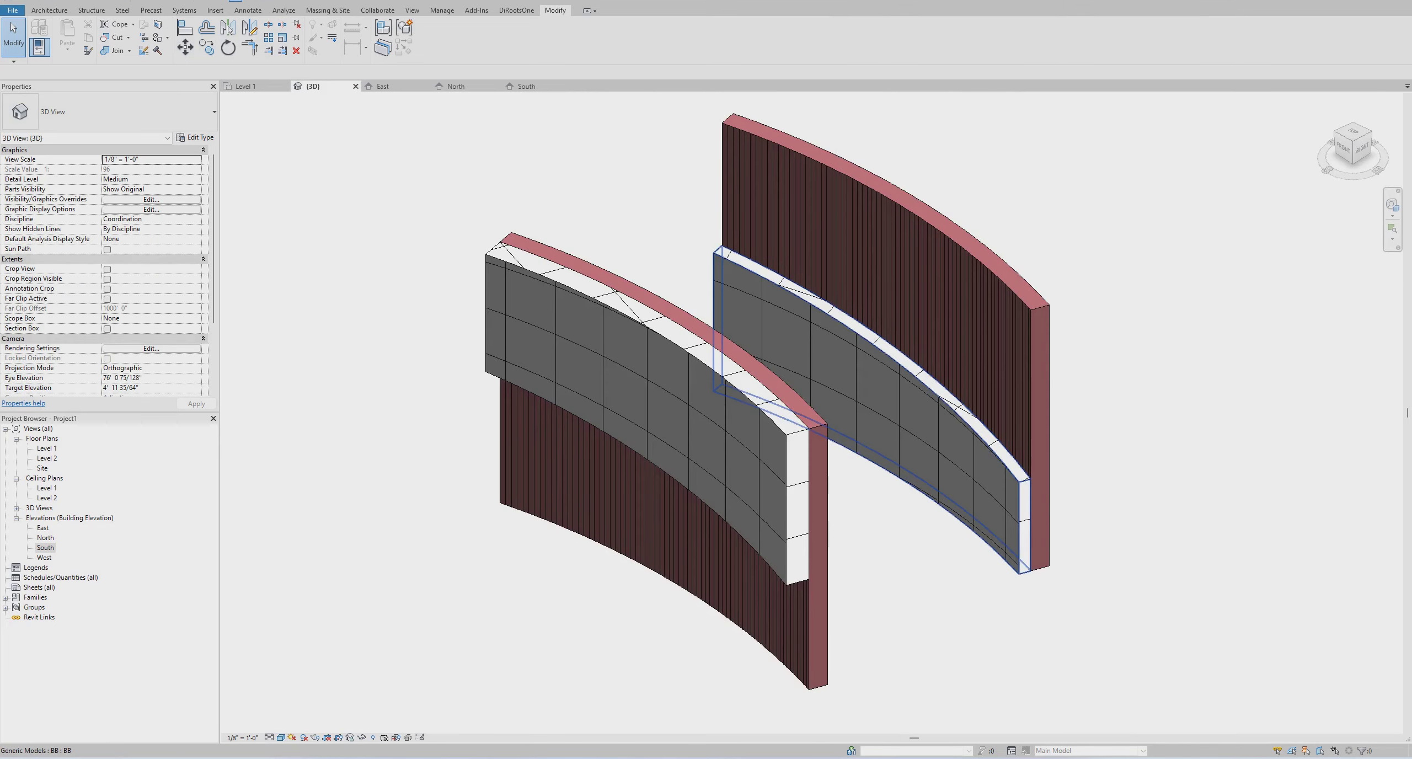
middle_click_drag(810, 414, 926, 392, "shift")
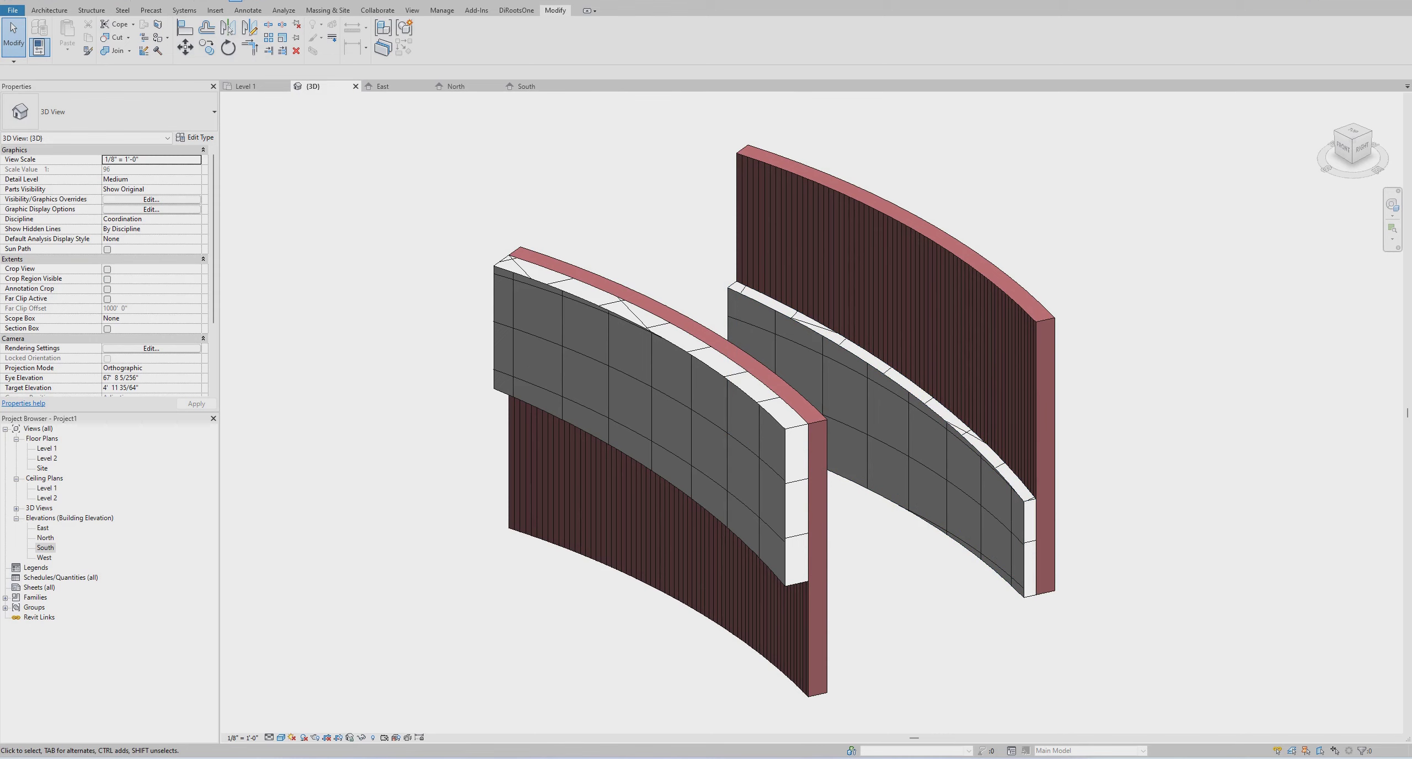
scroll(1097, 590, "up", 2)
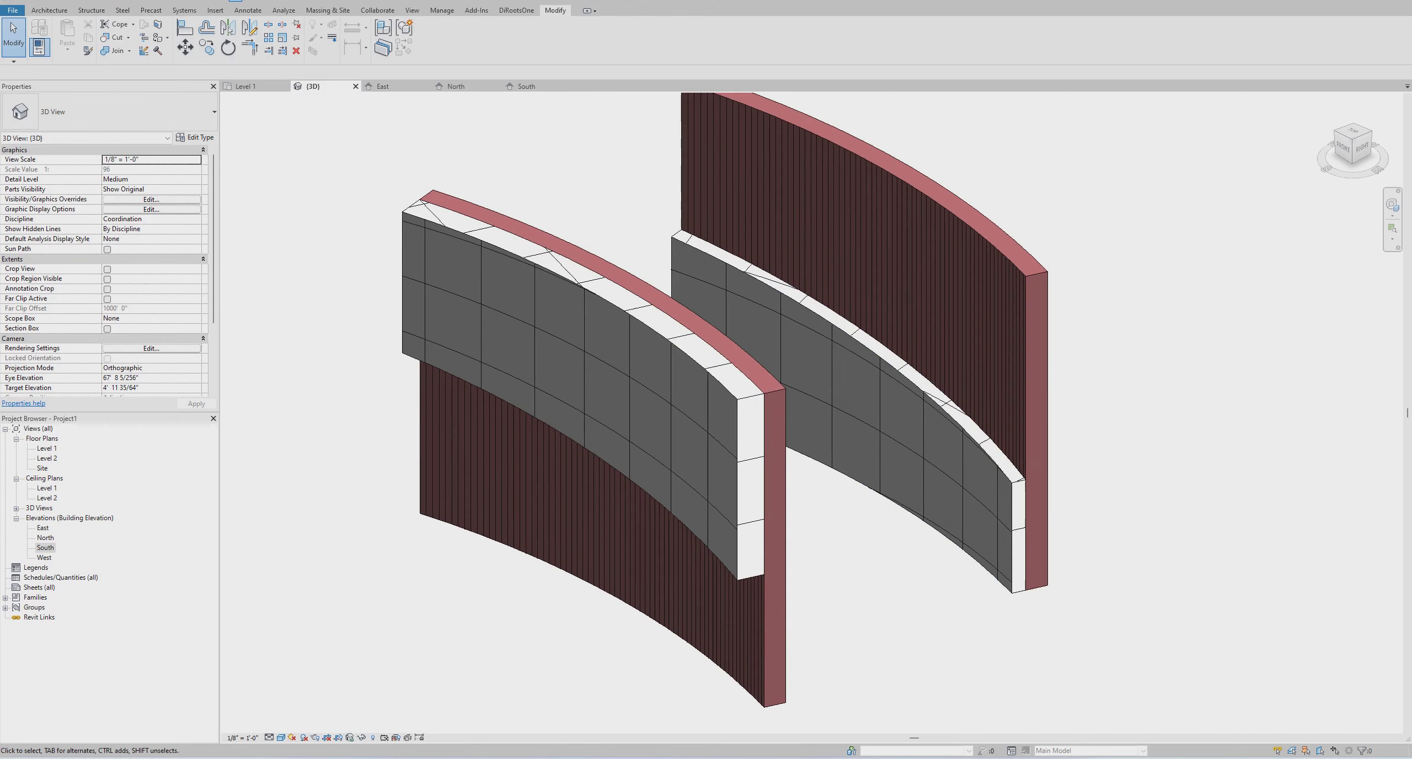